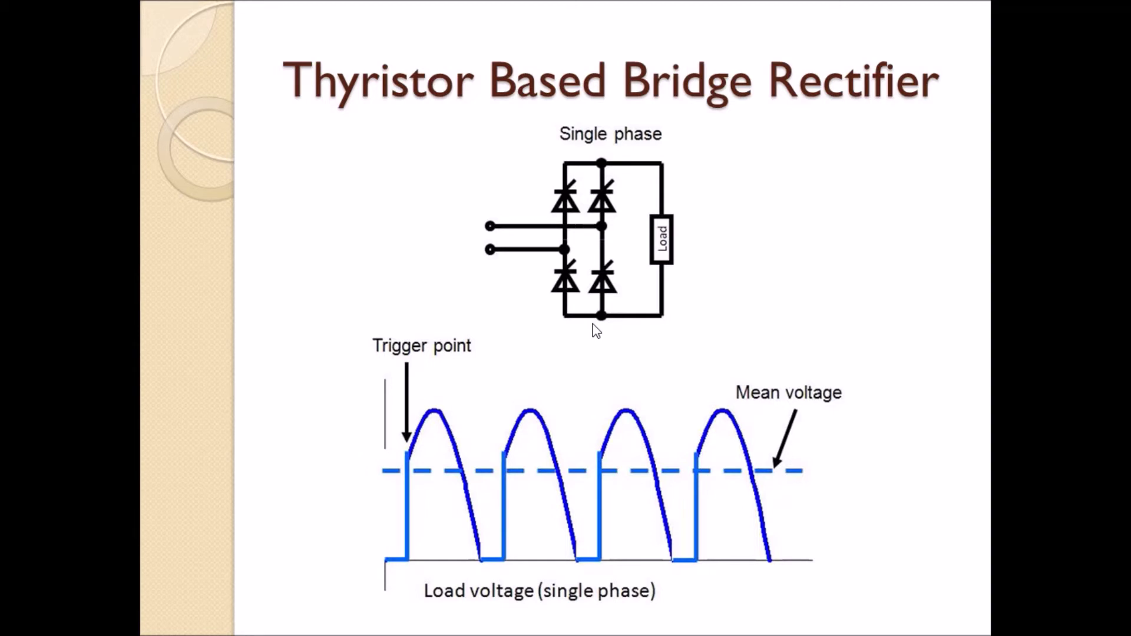
# Step: End the slide show, switch to MATLAB, open the Simulink library and create a blank model
pyautogui.press('Escape')
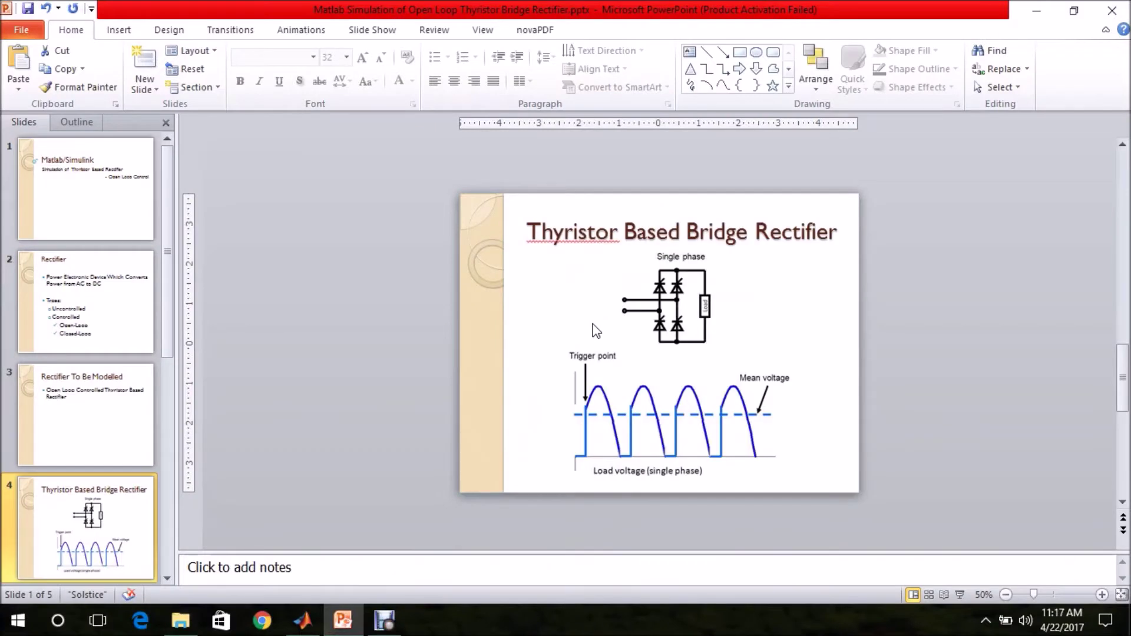
pyautogui.click(302, 619)
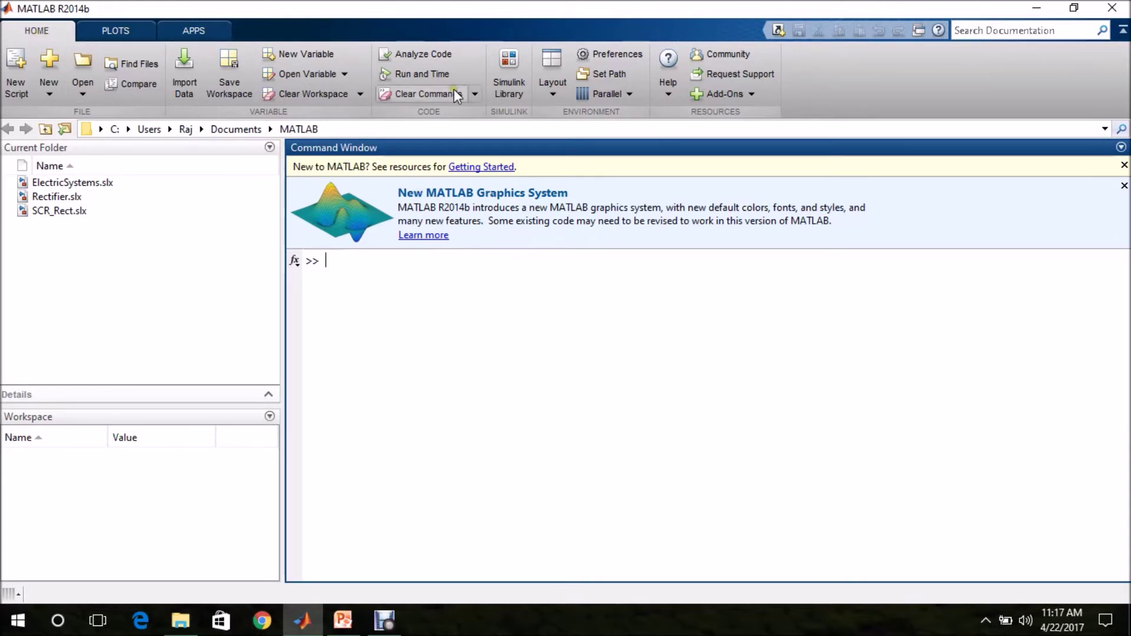
pyautogui.click(510, 73)
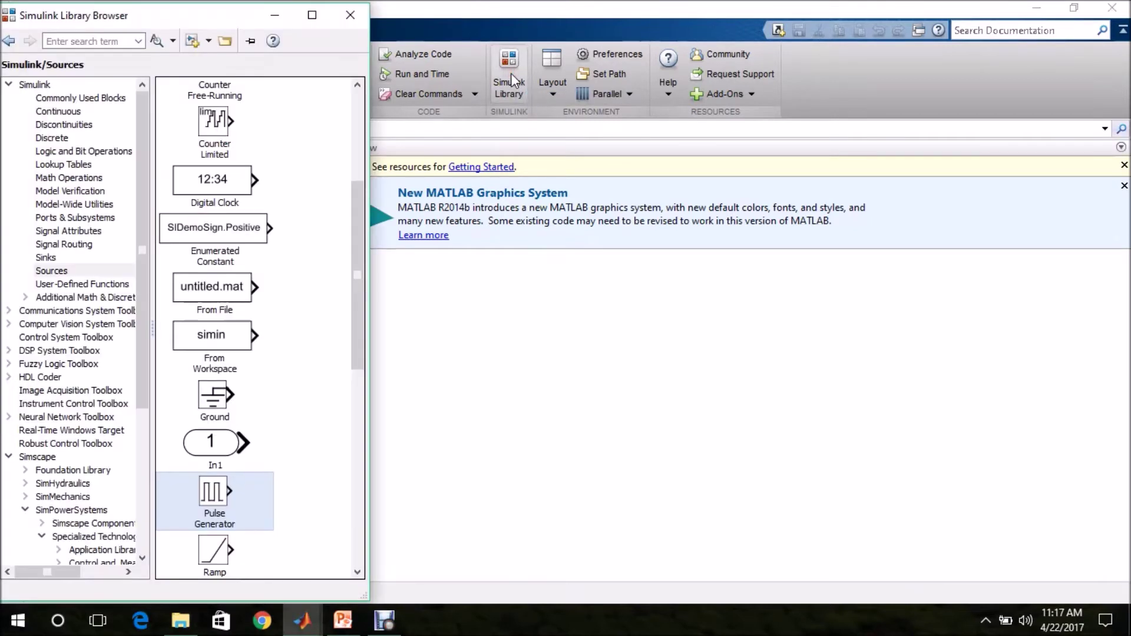
pyautogui.click(193, 43)
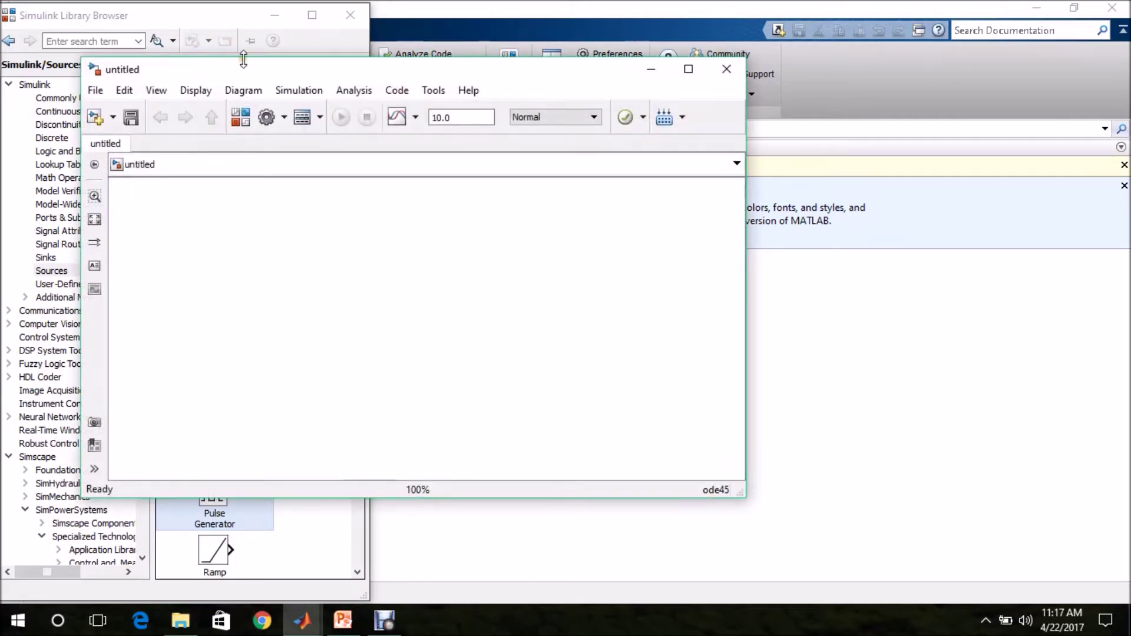
# Step: Arrange the library browser and the new model side by side, enlarging the model to fill the remaining screen
pyautogui.moveTo(241, 71); pyautogui.dragTo(531, 18)
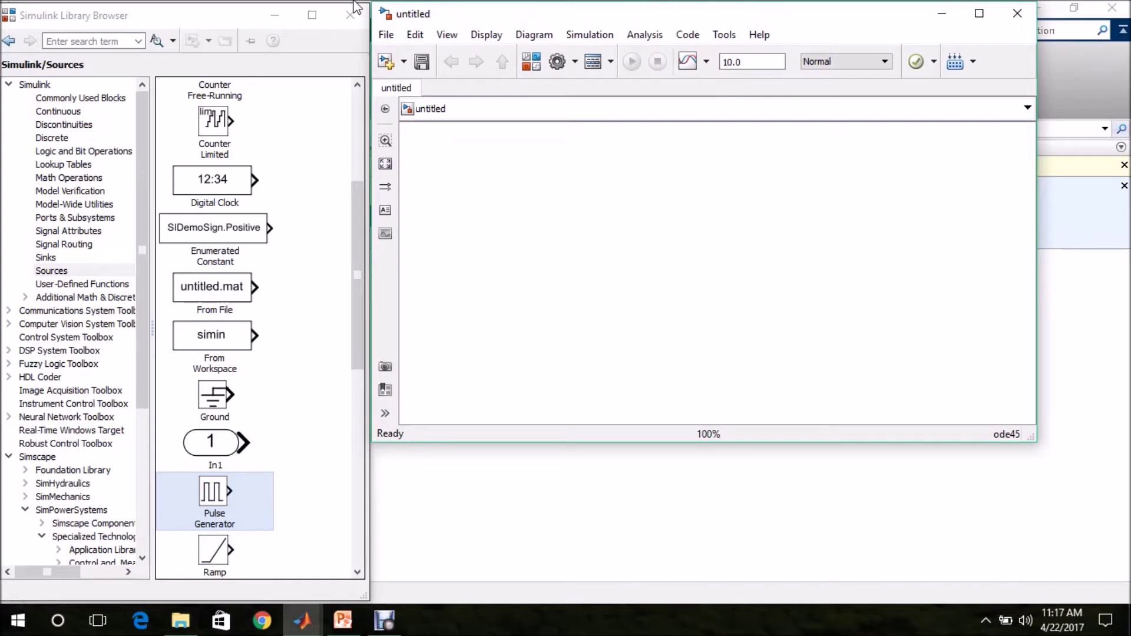
pyautogui.moveTo(247, 8); pyautogui.dragTo(248, 5)
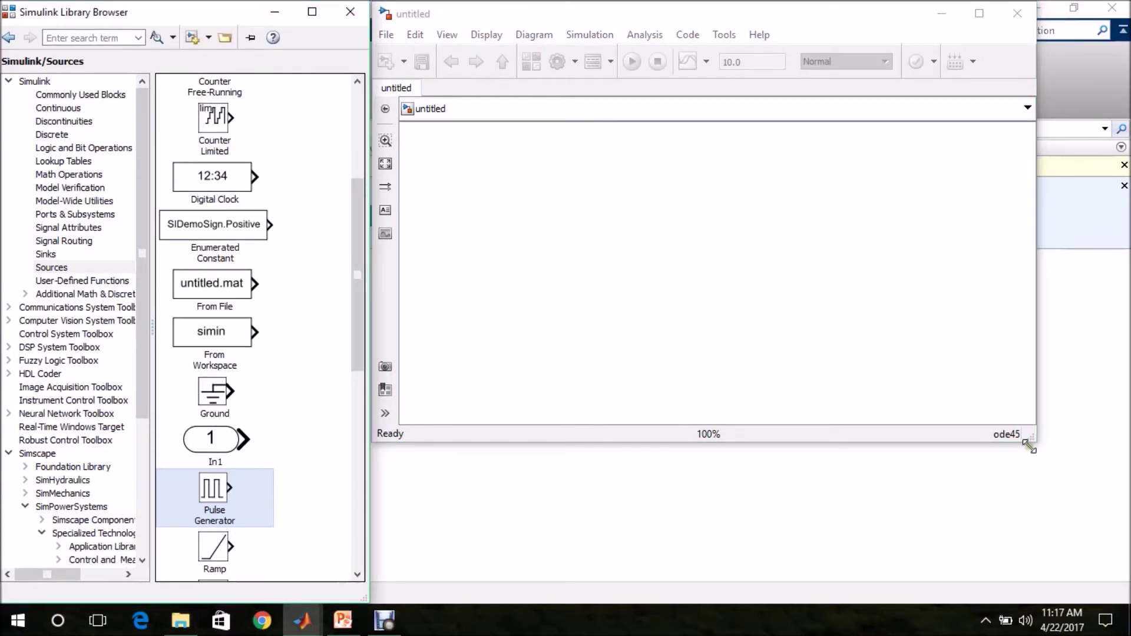
pyautogui.moveTo(1028, 446); pyautogui.dragTo(1128, 600)
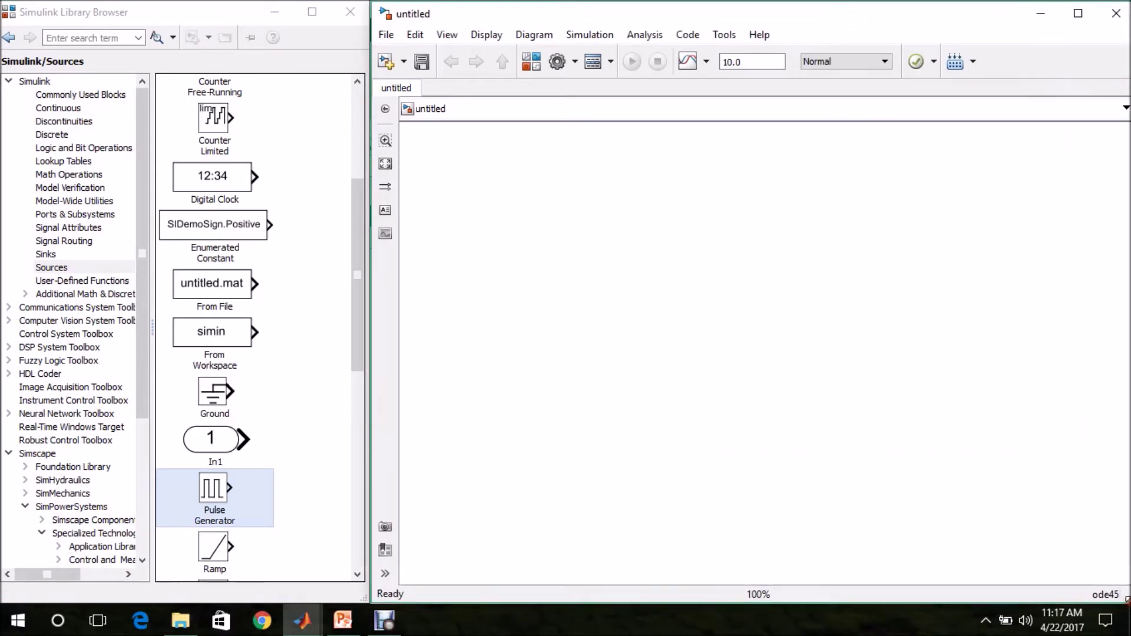
# Step: Show the Power Electronics blocks of SimPowerSystems' Specialized Technology library within Simscape
pyautogui.moveTo(357, 259); pyautogui.dragTo(357, 304)
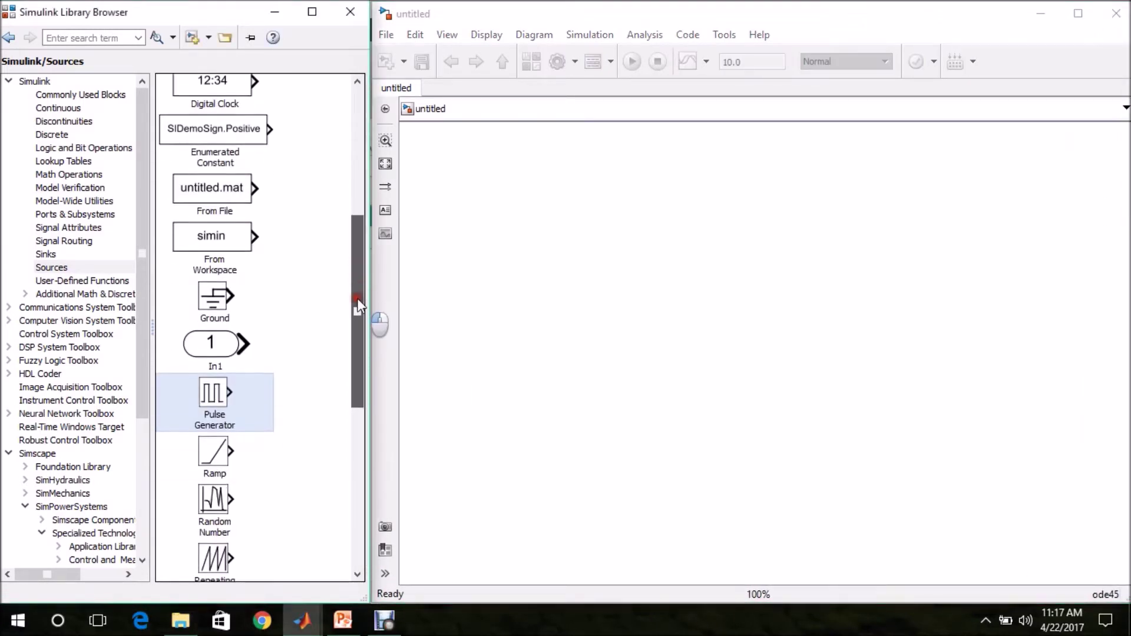
pyautogui.moveTo(144, 271); pyautogui.dragTo(147, 433)
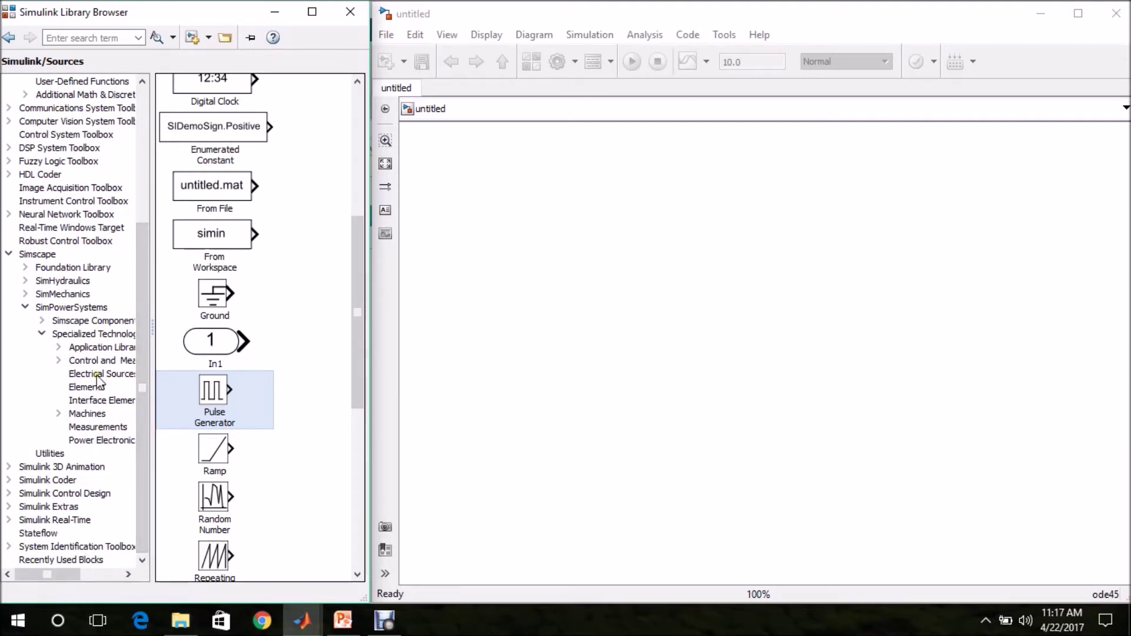
pyautogui.moveTo(138, 316); pyautogui.dragTo(140, 169)
pyautogui.moveTo(147, 101); pyautogui.dragTo(147, 165)
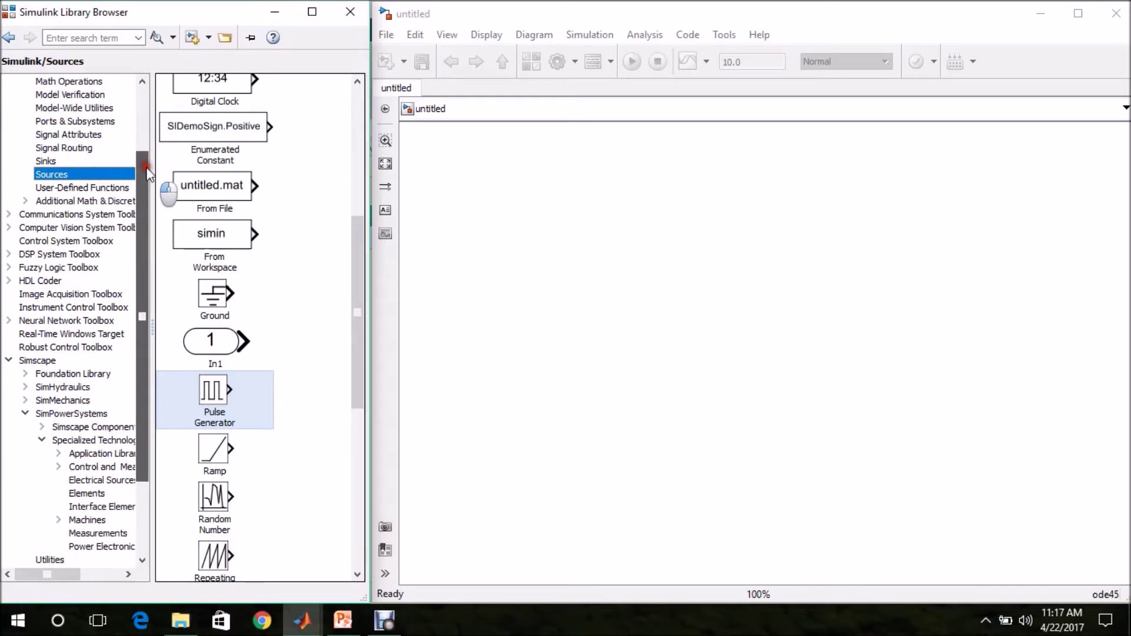
pyautogui.click(35, 361)
pyautogui.moveTo(138, 351); pyautogui.dragTo(139, 390)
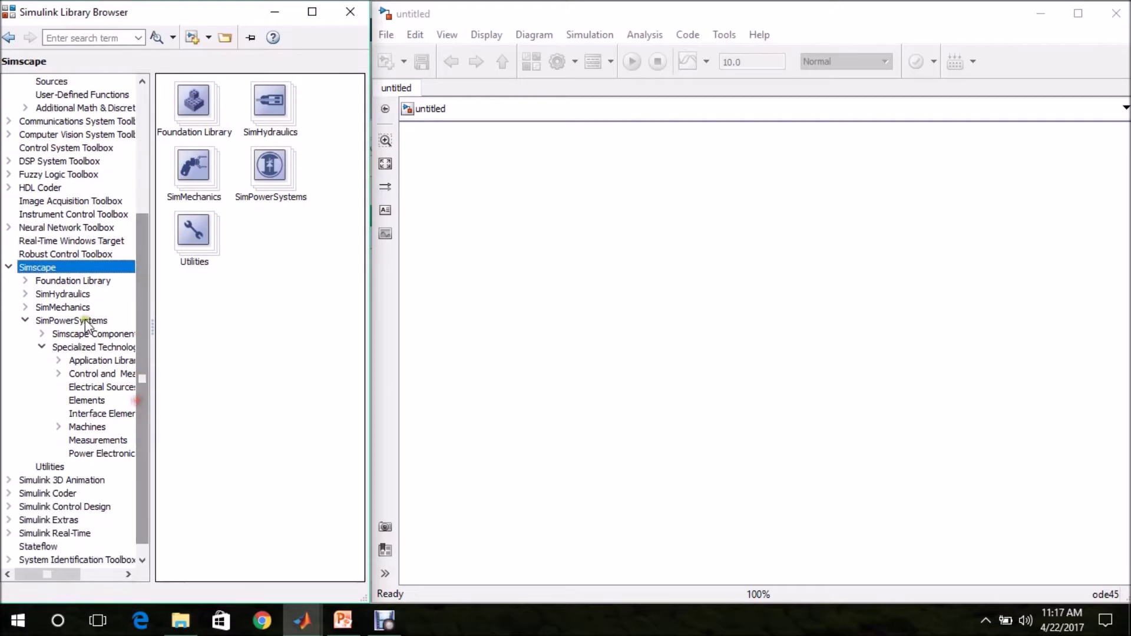
pyautogui.click(68, 319)
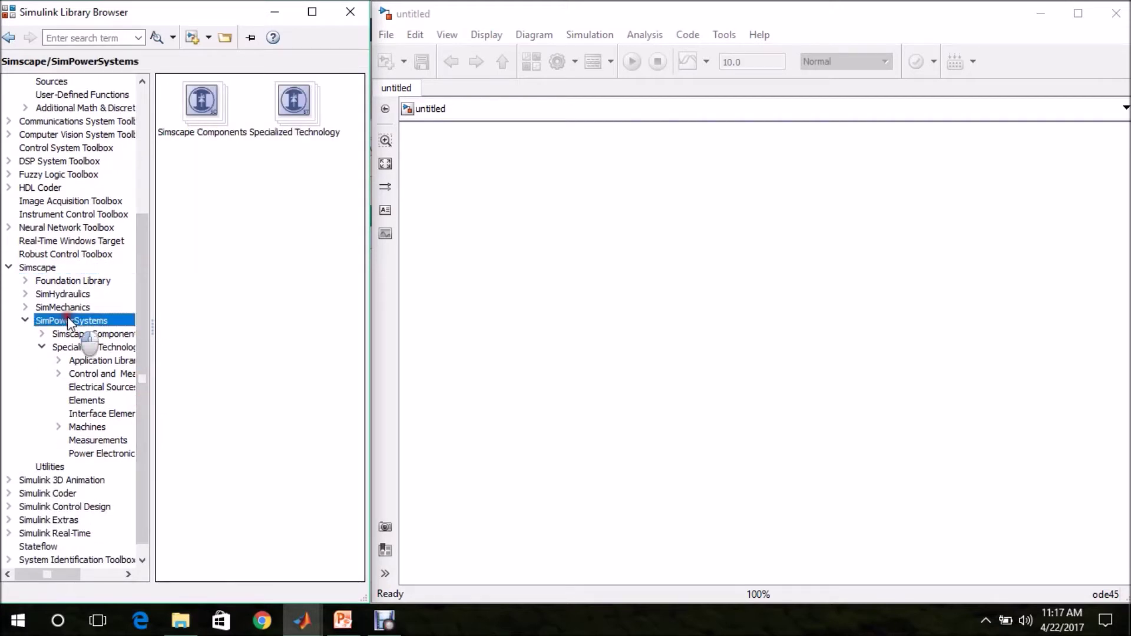
pyautogui.click(92, 458)
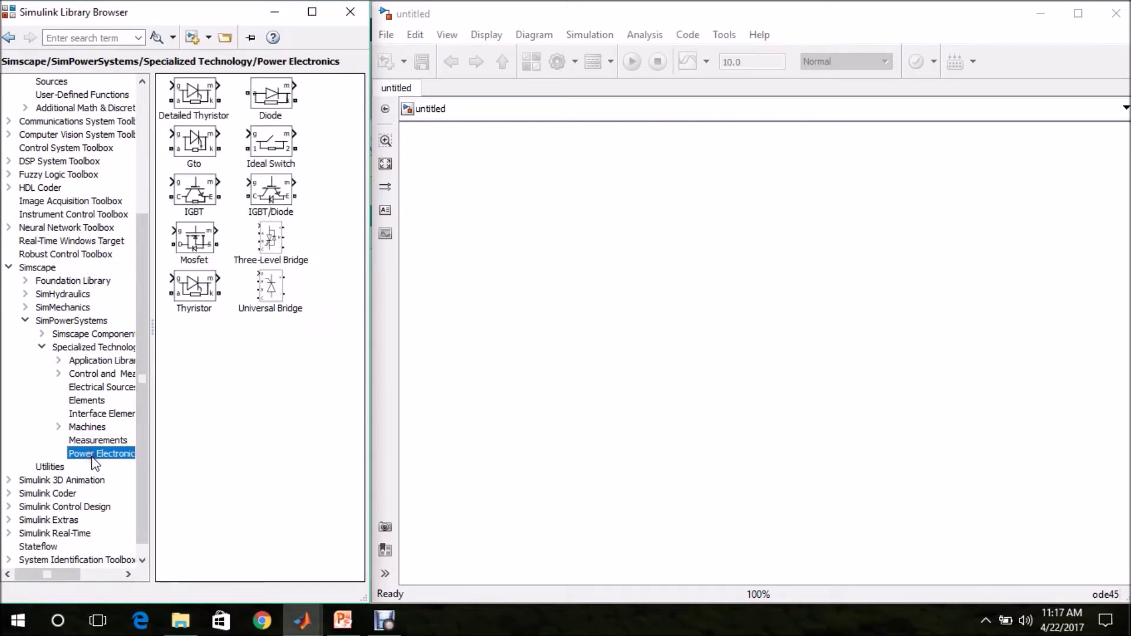
# Step: Add a Thyristor block to the model and rotate it upright with its cathode facing up
pyautogui.moveTo(202, 298); pyautogui.dragTo(657, 306)
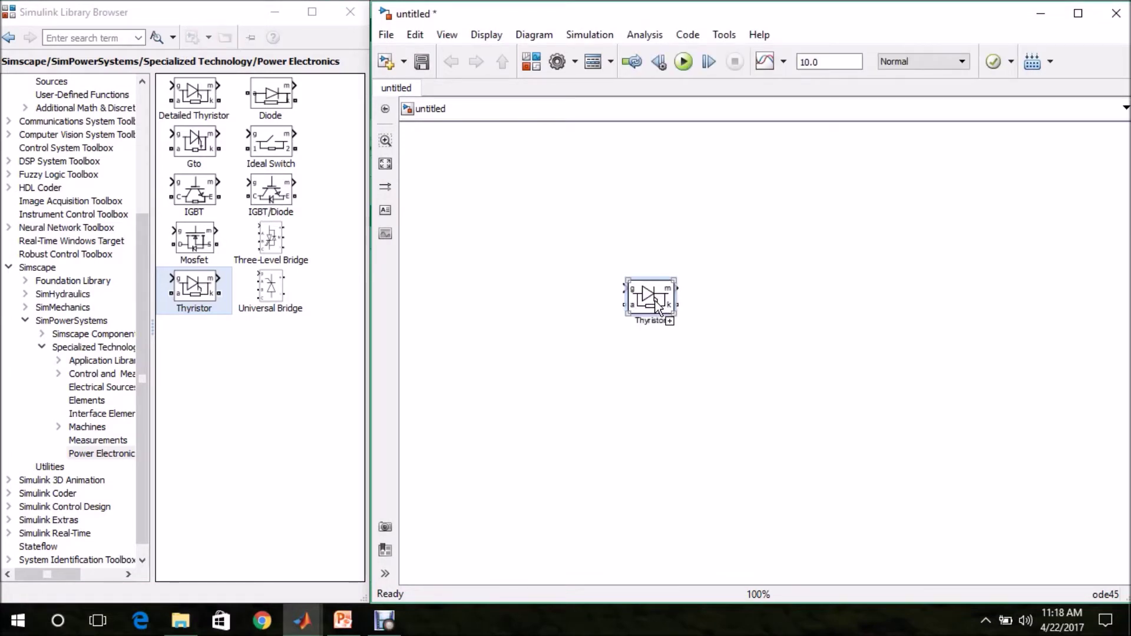
pyautogui.hotkey('ctrl', 'r')
pyautogui.hotkey('ctrl', 'r')
pyautogui.hotkey('ctrl', 'r')
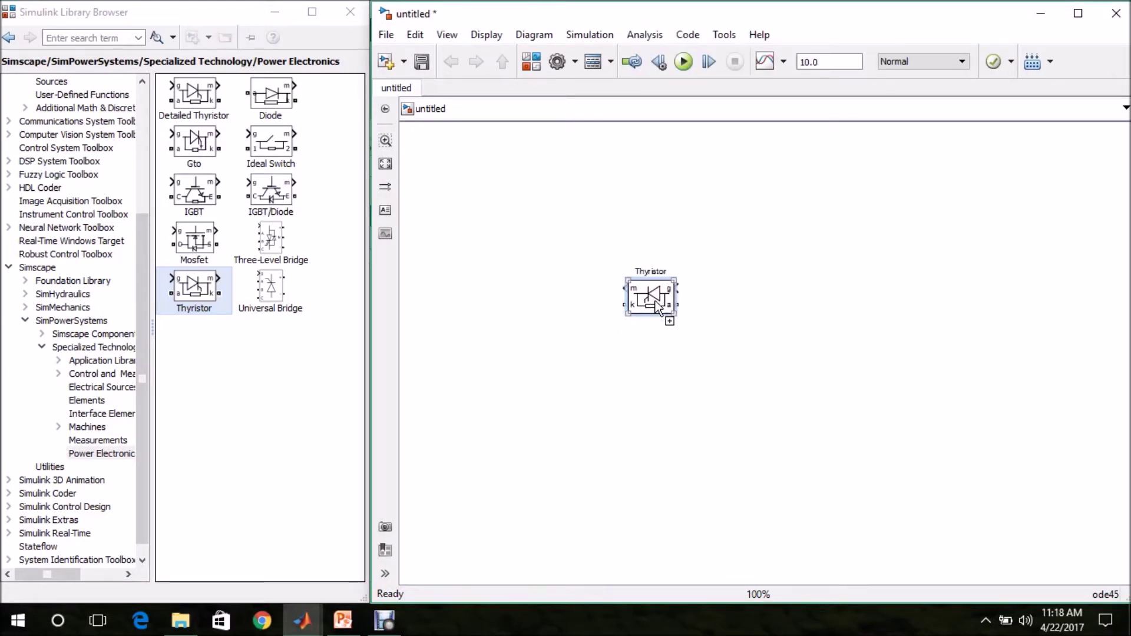
pyautogui.moveTo(651, 304); pyautogui.dragTo(717, 304)
# Step: Rename the thyristor block as T1
pyautogui.click(764, 298)
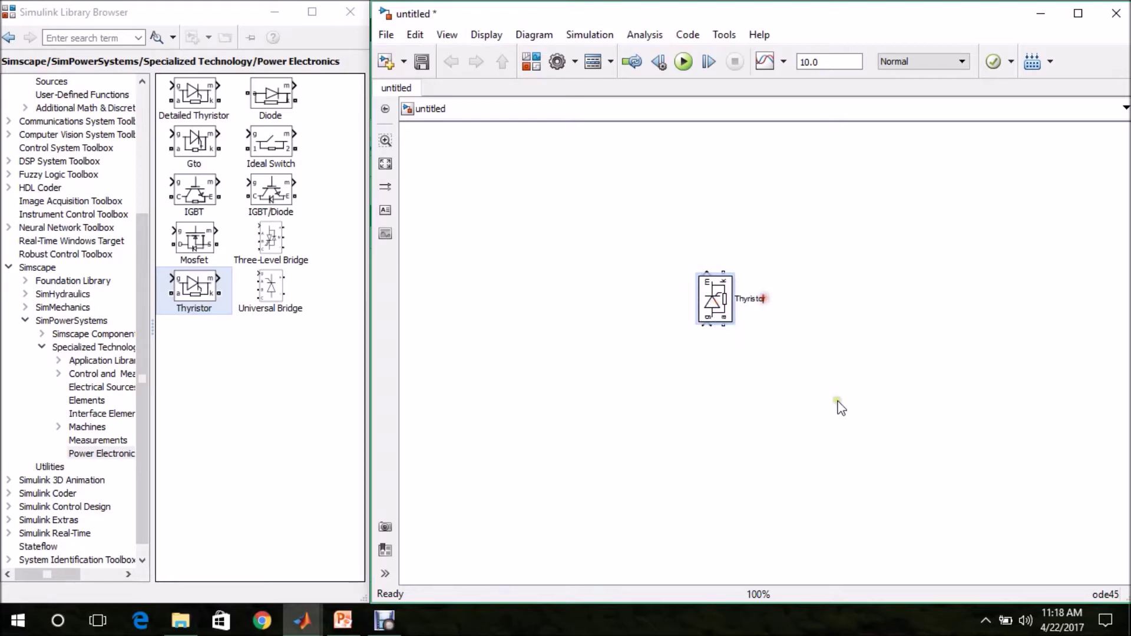
pyautogui.press('BackSpace')
pyautogui.press('BackSpace')
pyautogui.press('BackSpace')
pyautogui.click(760, 392)
# Step: Turn off the measurement port in thyristor T1's block parameters
pyautogui.doubleClick(706, 281)
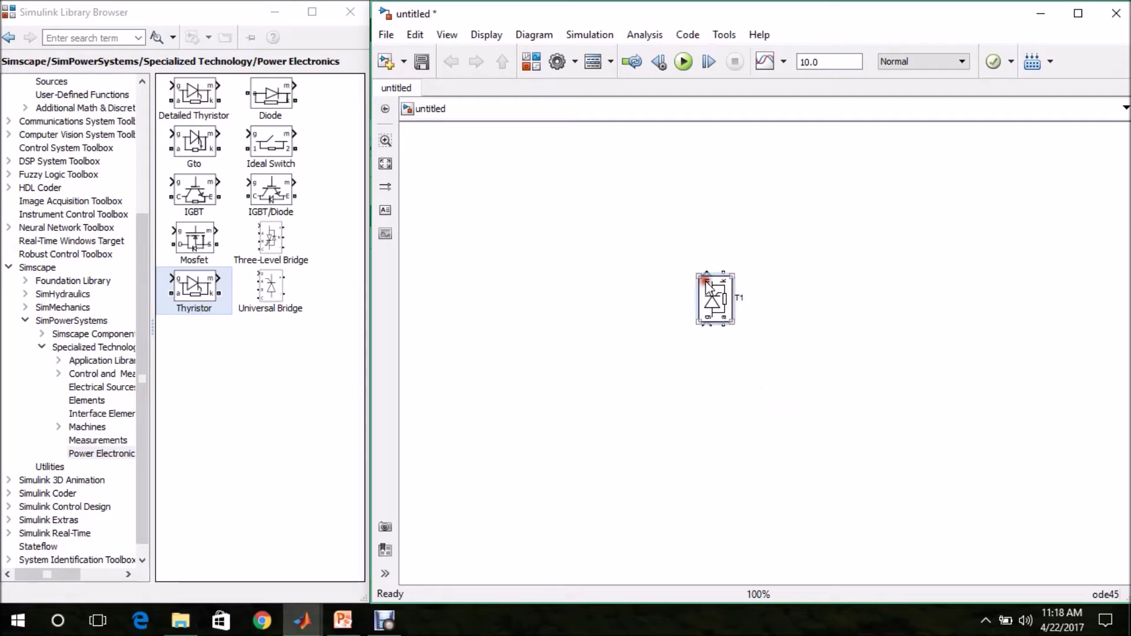
pyautogui.moveTo(730, 287); pyautogui.dragTo(734, 363)
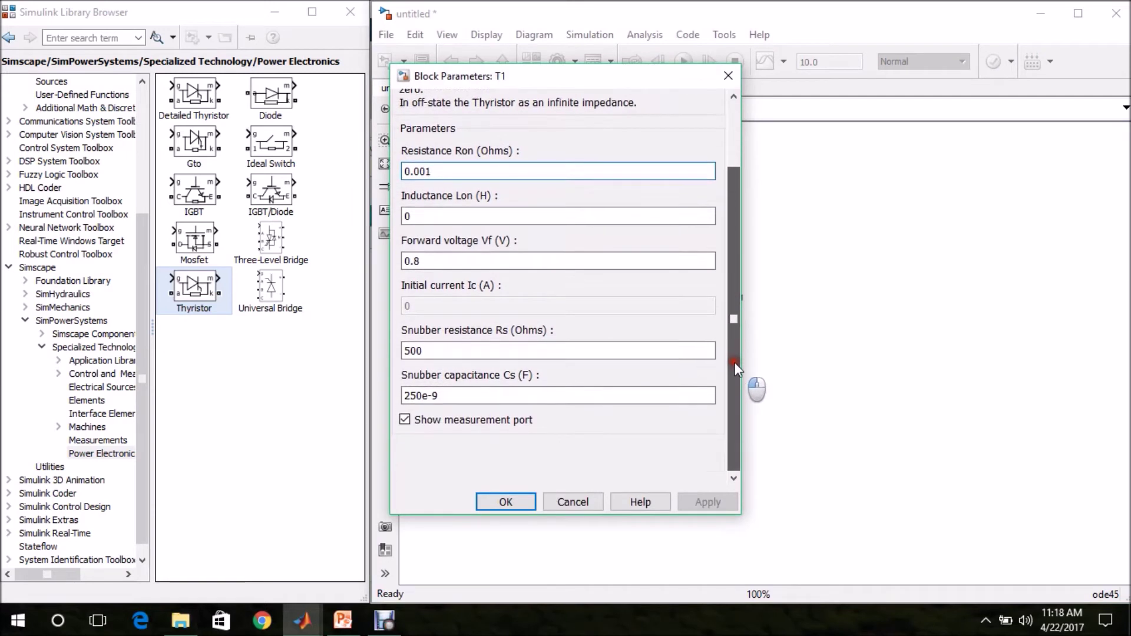
pyautogui.click(405, 420)
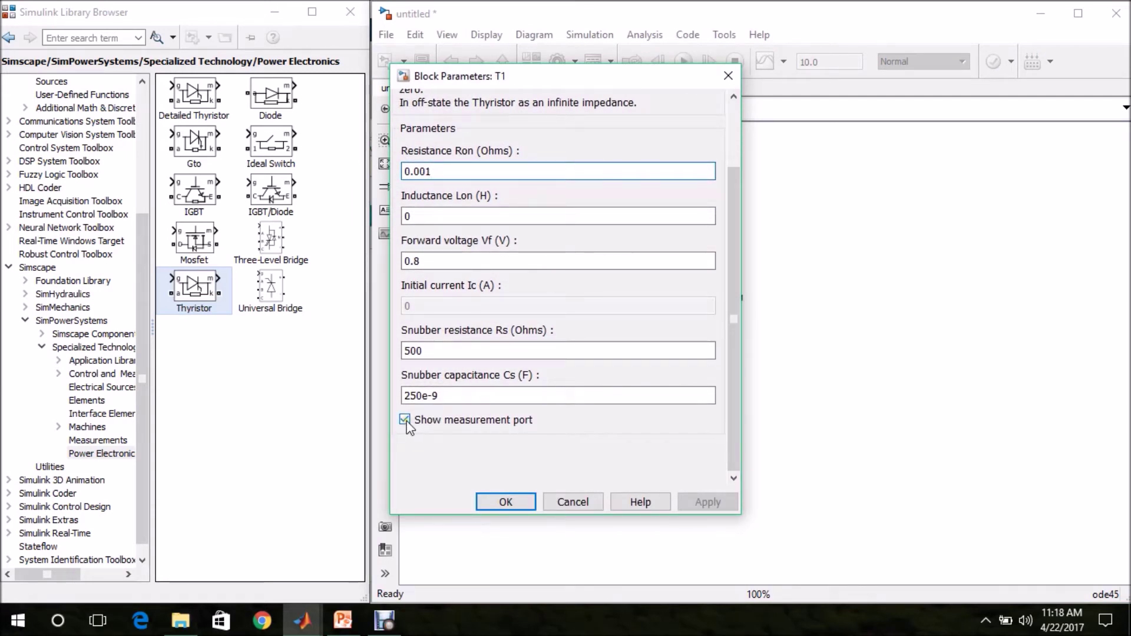
pyautogui.click(405, 420)
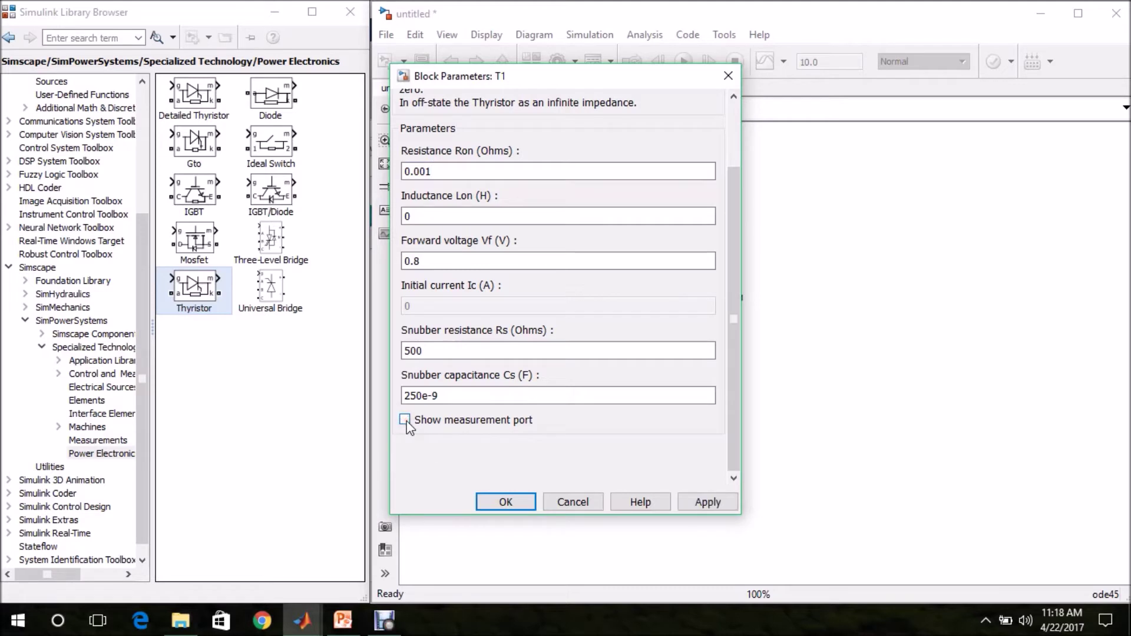
pyautogui.click(497, 507)
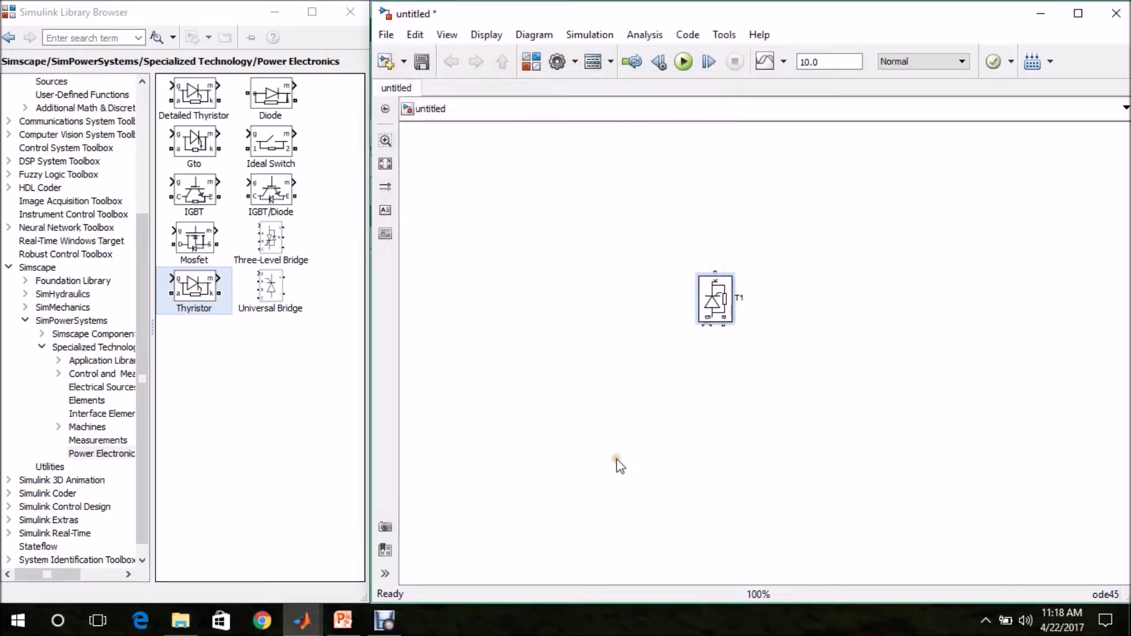
# Step: Duplicate thyristor T1 three times to lay out four thyristors in a two-by-two bridge arrangement
pyautogui.click(718, 324)
pyautogui.click(699, 359)
pyautogui.click(712, 310)
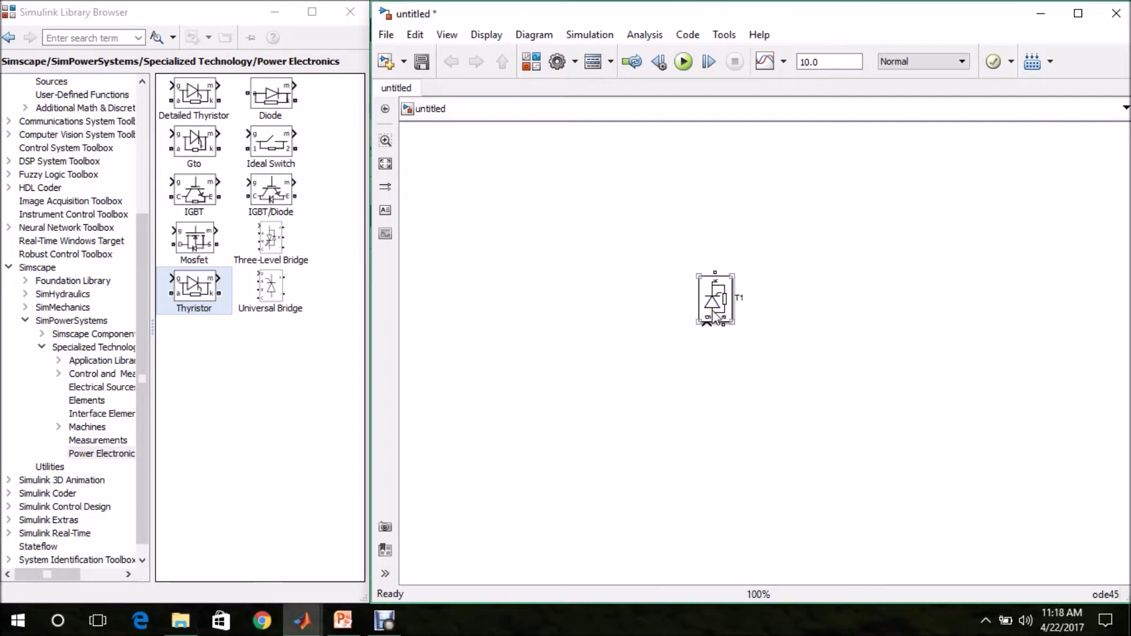
pyautogui.moveTo(714, 315); pyautogui.dragTo(715, 434)
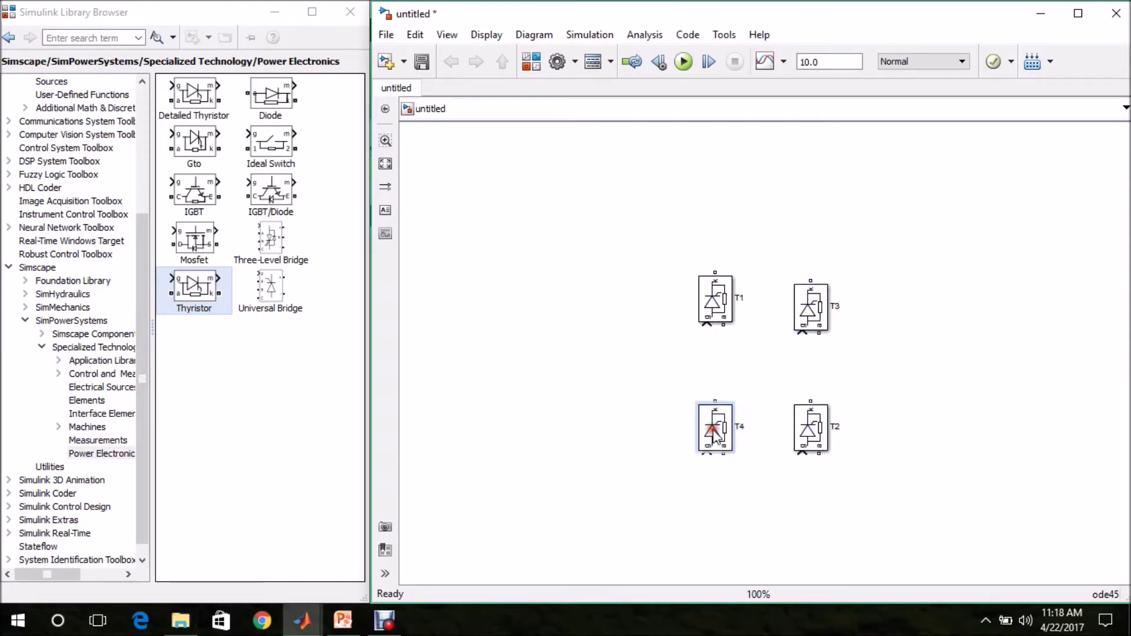
# Step: Move the lower thyristors T4 and T2 down together to widen the gap below the upper pair
pyautogui.click(775, 492)
pyautogui.moveTo(857, 394); pyautogui.dragTo(723, 486)
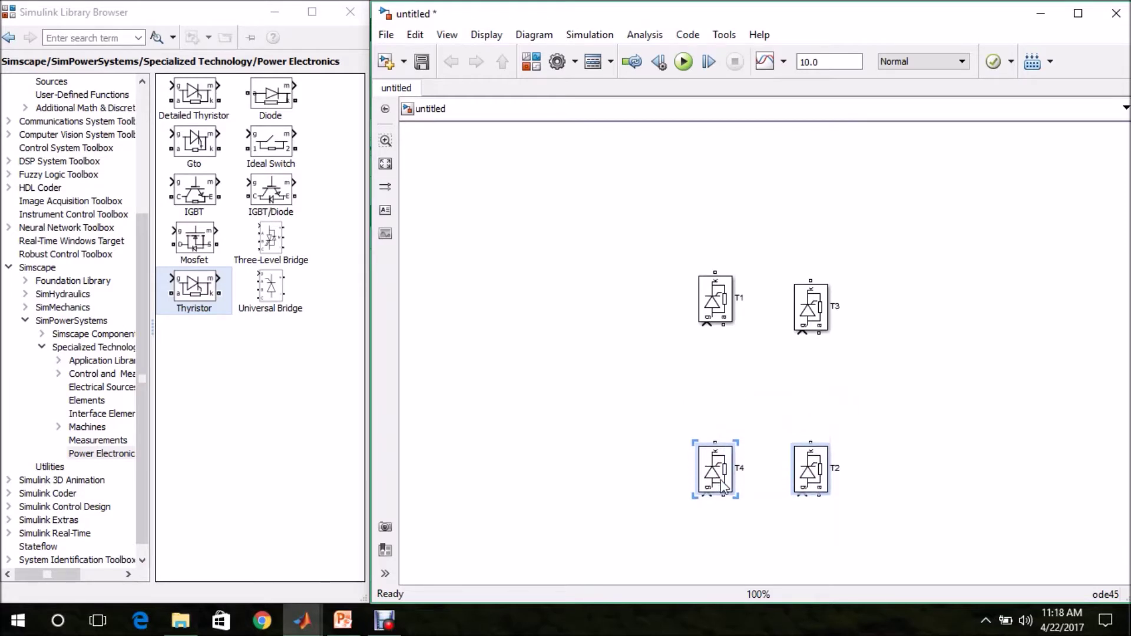
pyautogui.click(966, 388)
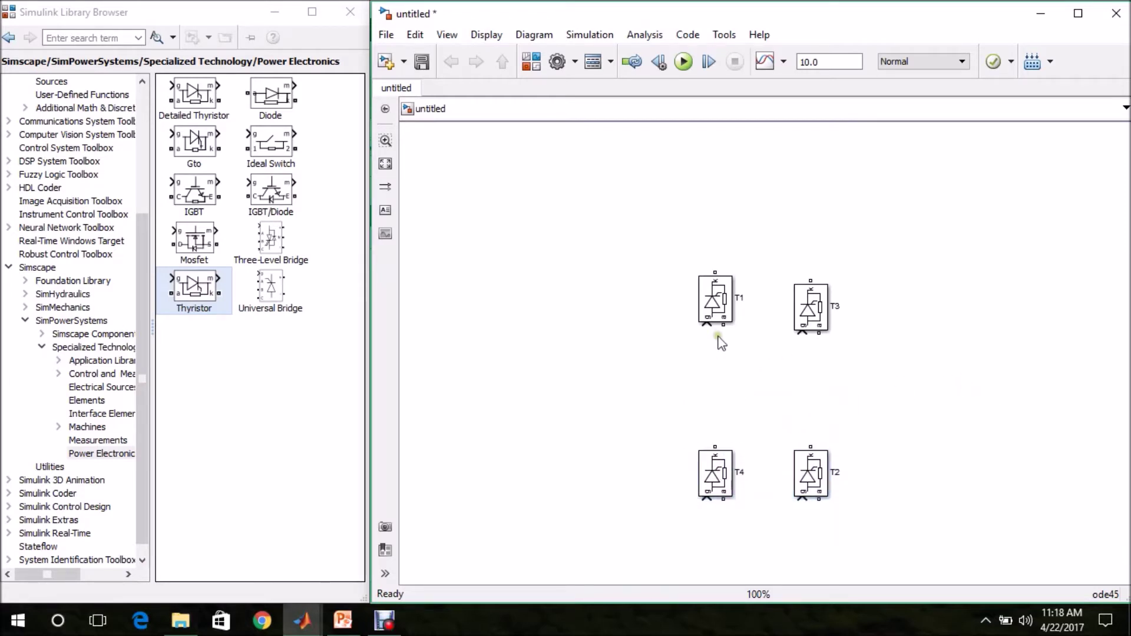
# Step: Wire T1's anode to T4's cathode, T3's anode to T2's cathode, the upper cathodes together and the lower anodes together, with straight lines
pyautogui.moveTo(717, 331); pyautogui.dragTo(712, 443)
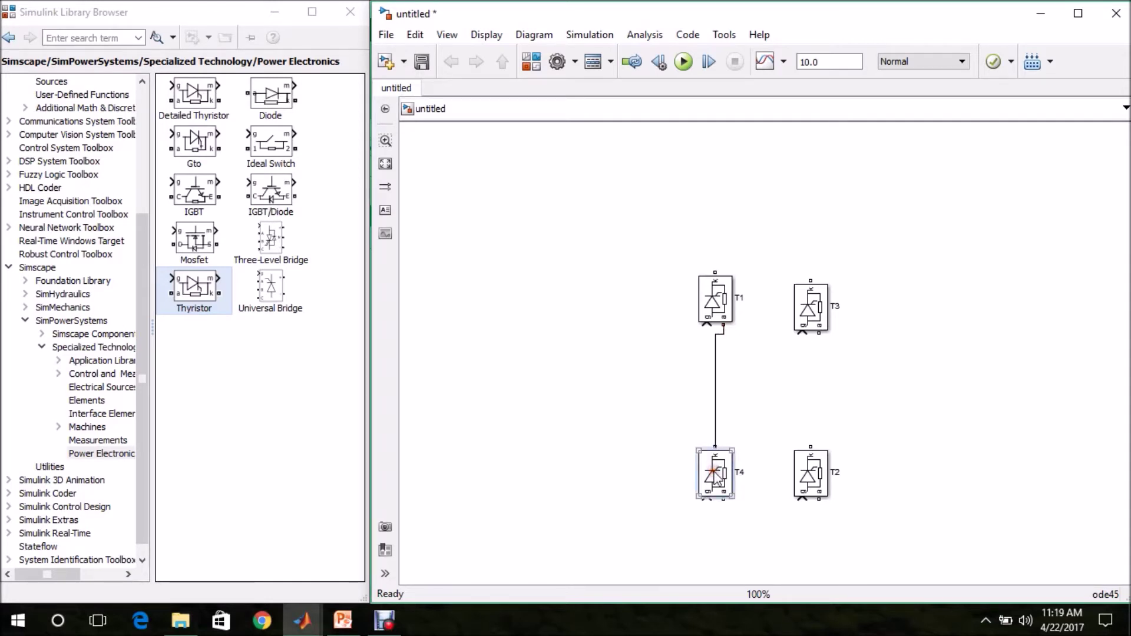
pyautogui.moveTo(709, 476); pyautogui.dragTo(716, 476)
pyautogui.moveTo(715, 273); pyautogui.dragTo(791, 223)
pyautogui.moveTo(819, 331); pyautogui.dragTo(815, 480)
pyautogui.click(807, 471)
pyautogui.moveTo(731, 500); pyautogui.dragTo(784, 525)
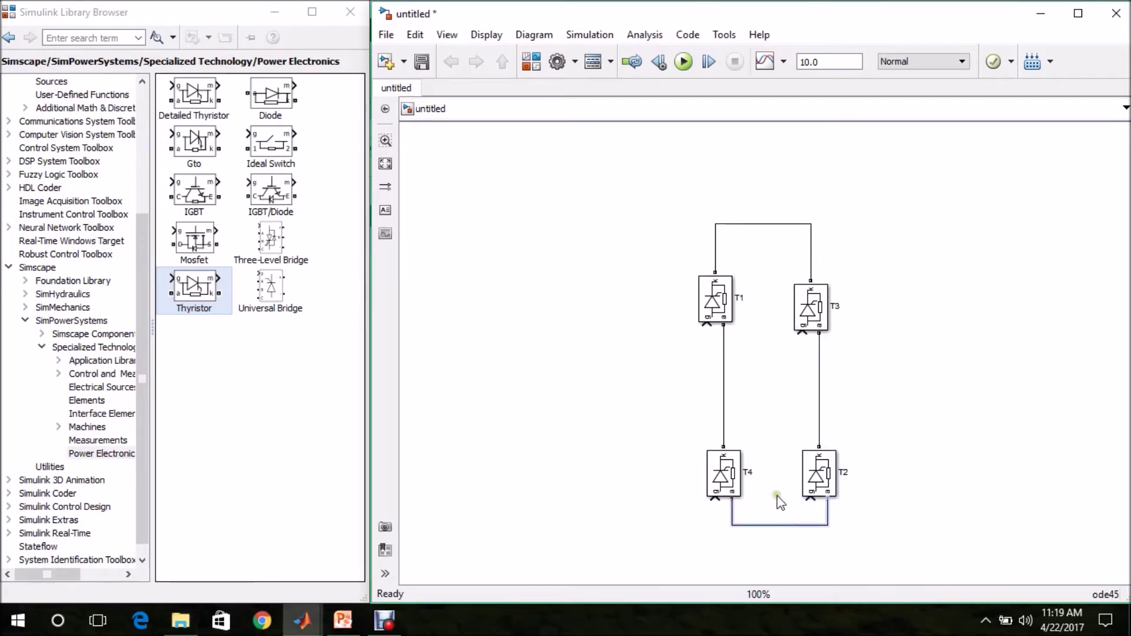
pyautogui.moveTo(776, 532); pyautogui.dragTo(787, 546)
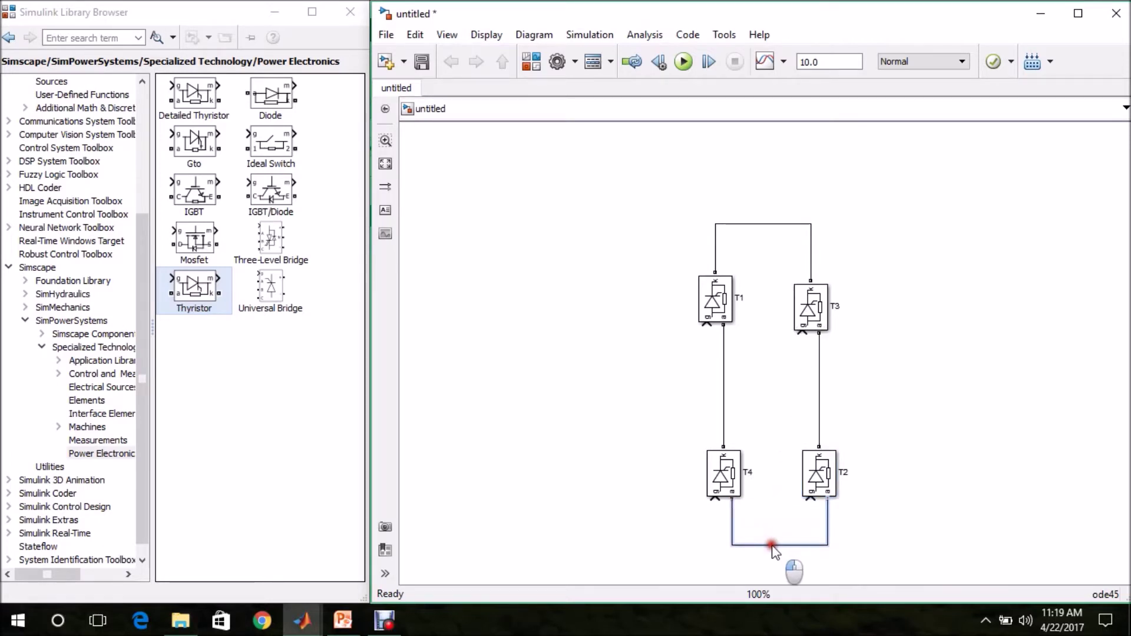
# Step: Shift thyristors T3 and T2 together to the right to widen the bridge
pyautogui.moveTo(865, 289); pyautogui.dragTo(802, 472)
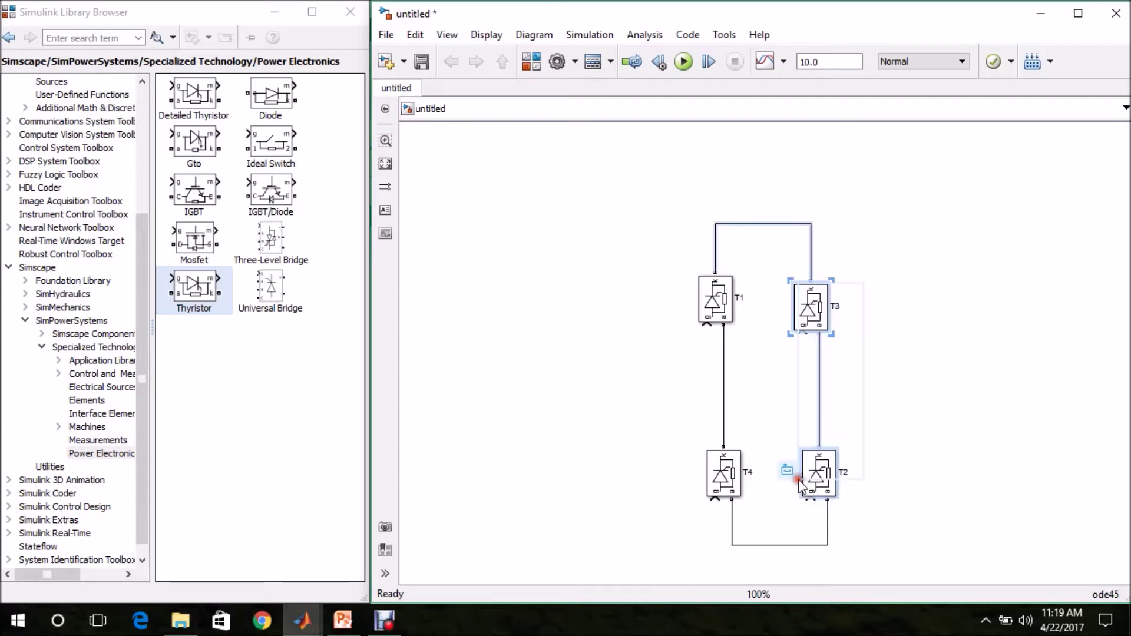
pyautogui.press('Right')
pyautogui.press('Right')
pyautogui.press('Right')
pyautogui.press('Right')
pyautogui.press('Right')
pyautogui.press('Right')
pyautogui.press('Right')
pyautogui.press('Right')
pyautogui.press('Right')
pyautogui.press('Right')
pyautogui.press('Right')
pyautogui.press('Right')
pyautogui.press('Right')
pyautogui.press('Right')
pyautogui.press('Right')
pyautogui.click(943, 433)
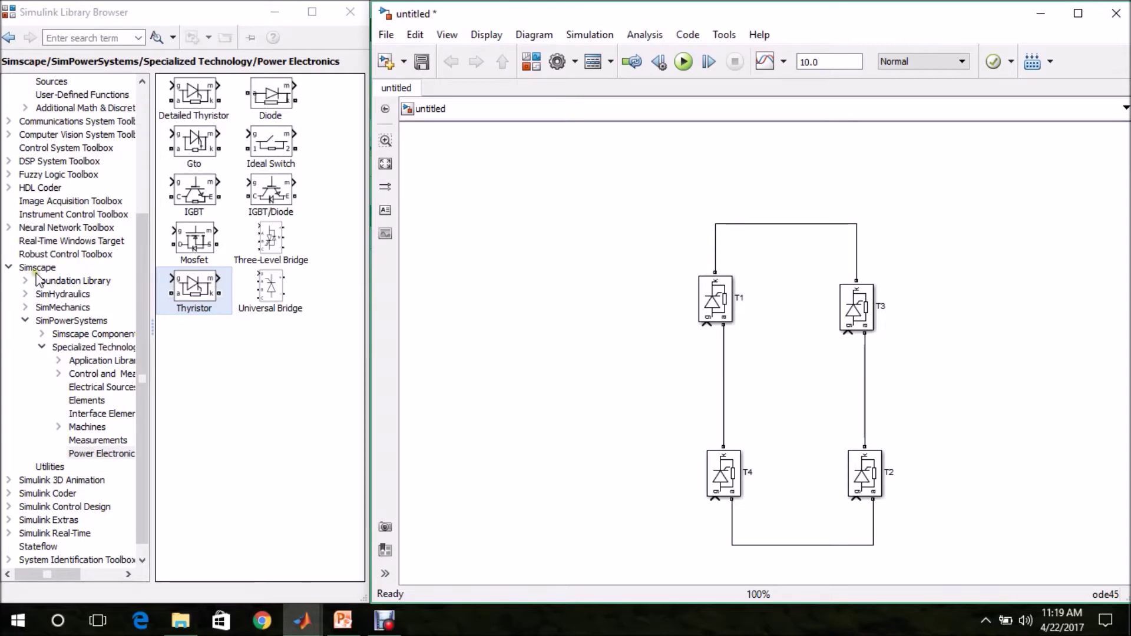
# Step: Add an AC Voltage Source left of the bridge and wire its terminals to the T1–T4 and T3–T2 connections
pyautogui.click(54, 323)
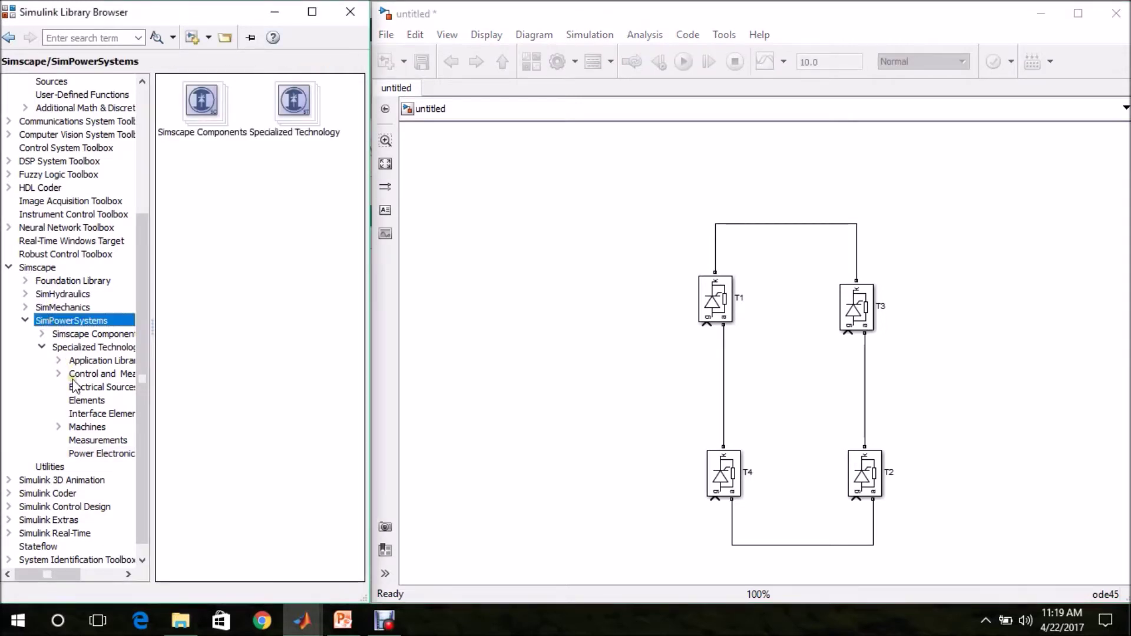
pyautogui.click(80, 349)
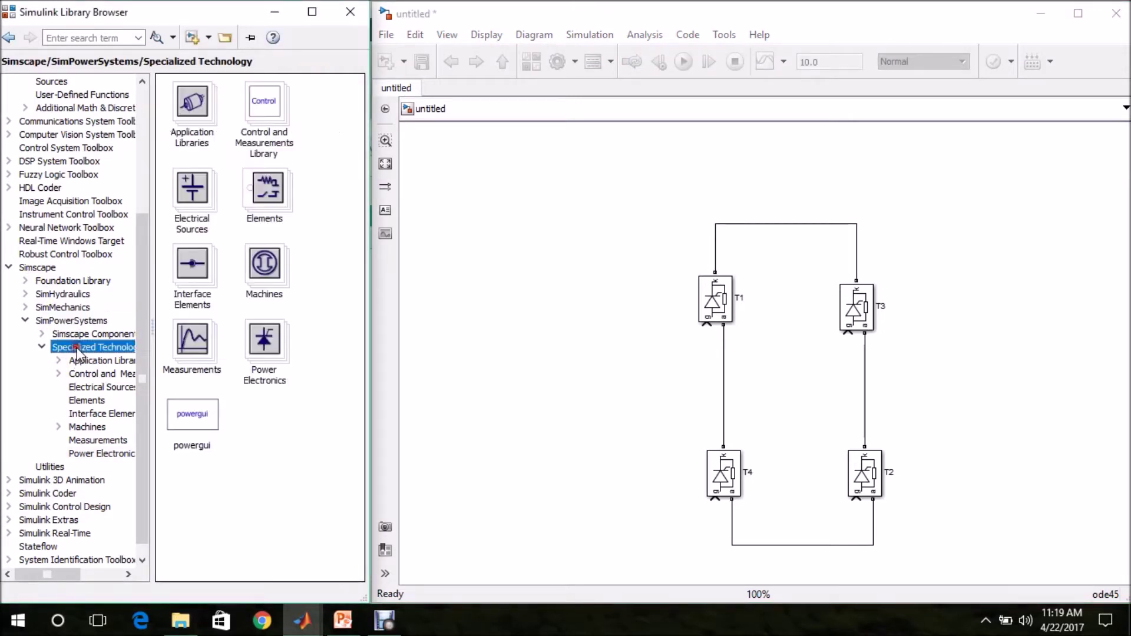
pyautogui.click(91, 388)
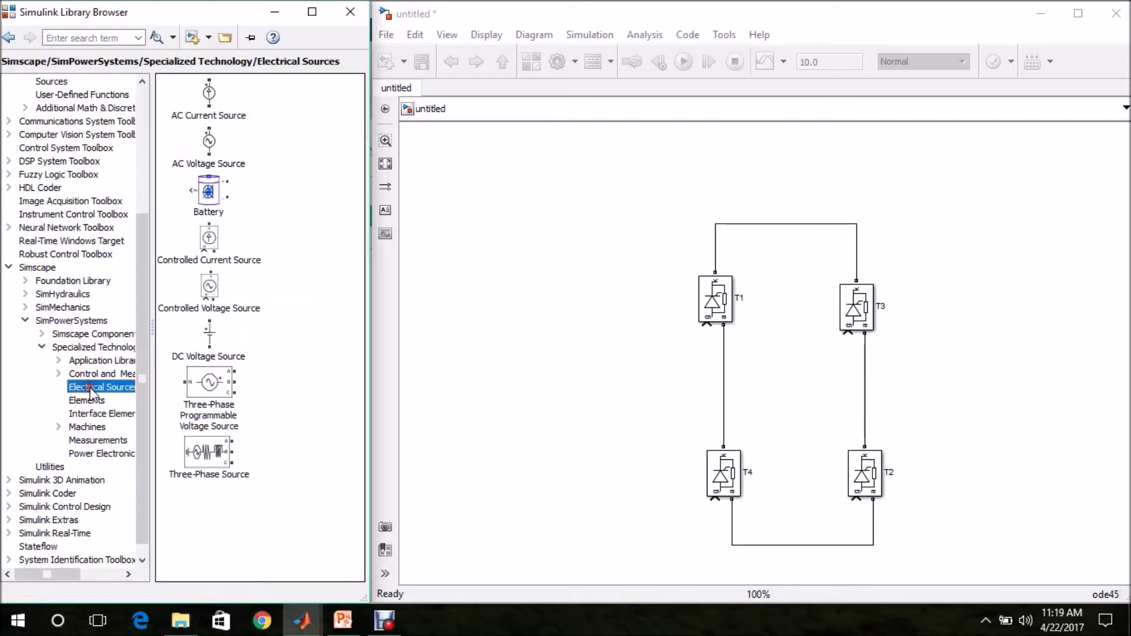
pyautogui.click(208, 140)
pyautogui.moveTo(209, 140); pyautogui.dragTo(724, 357)
pyautogui.hotkey('ctrl', 'i')
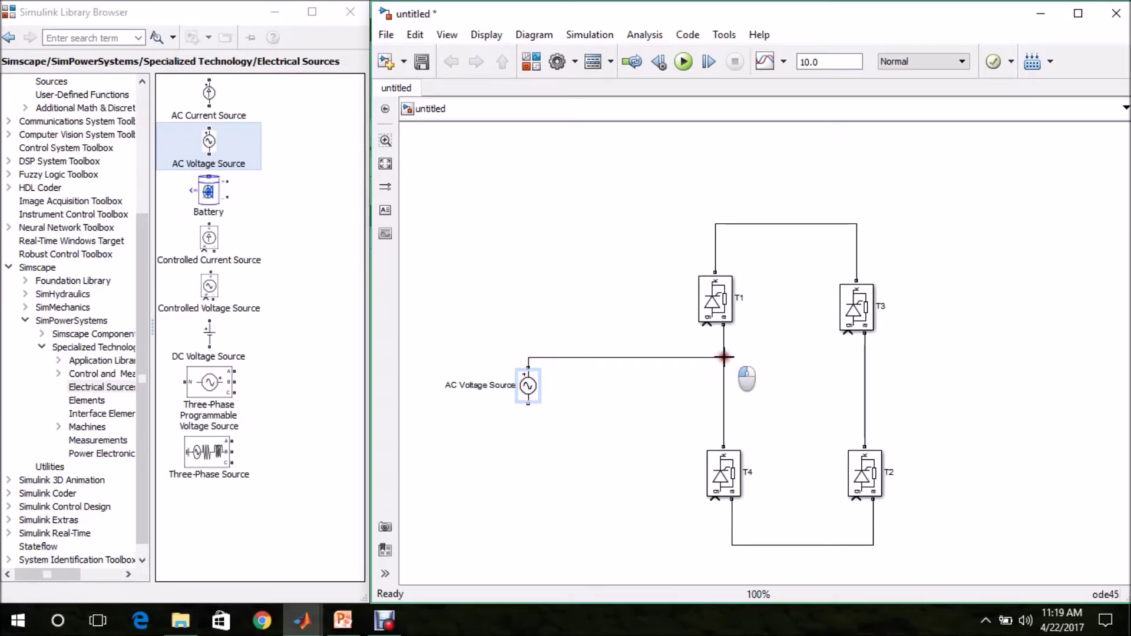
pyautogui.moveTo(528, 405); pyautogui.dragTo(864, 408)
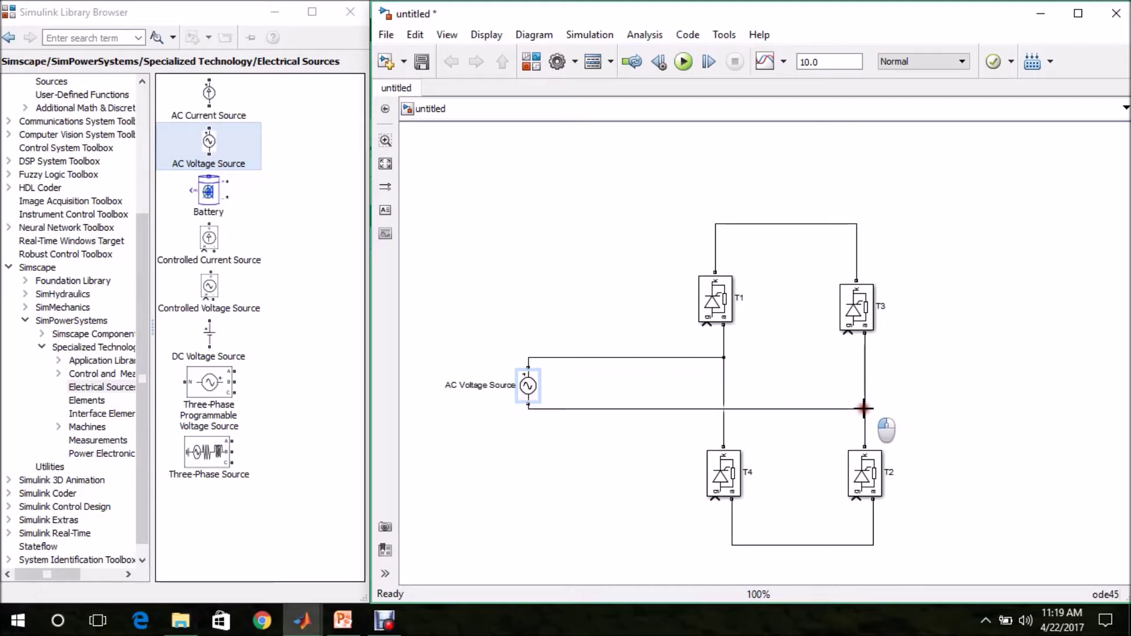
# Step: Set the AC Voltage Source's peak amplitude to 230*1.4142 V and replace its frequency value
pyautogui.click(908, 409)
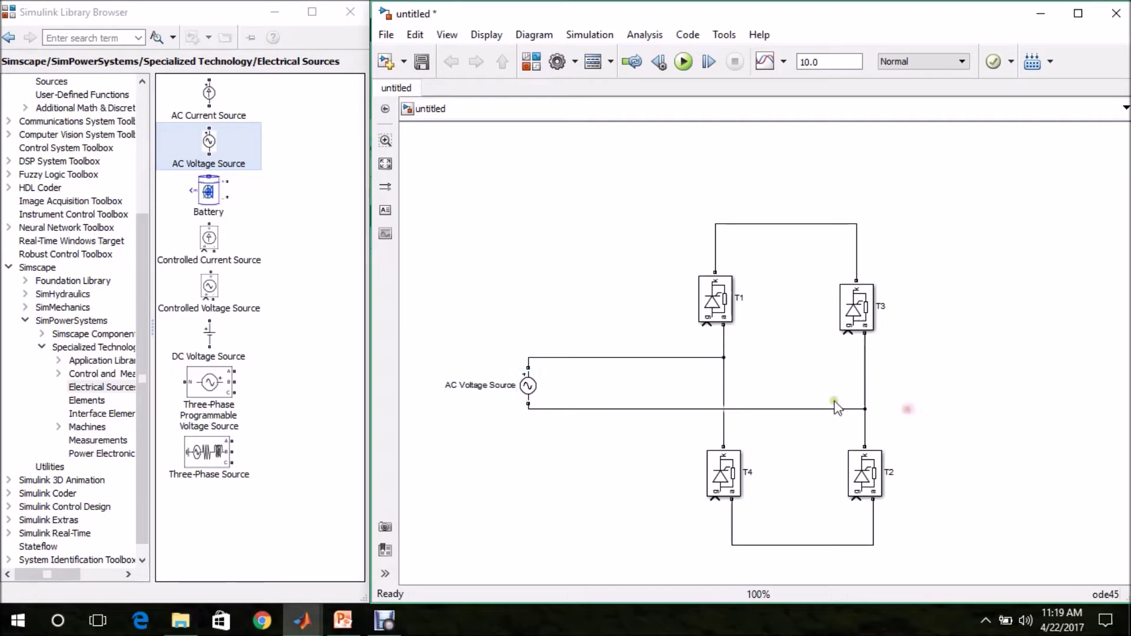
pyautogui.doubleClick(529, 389)
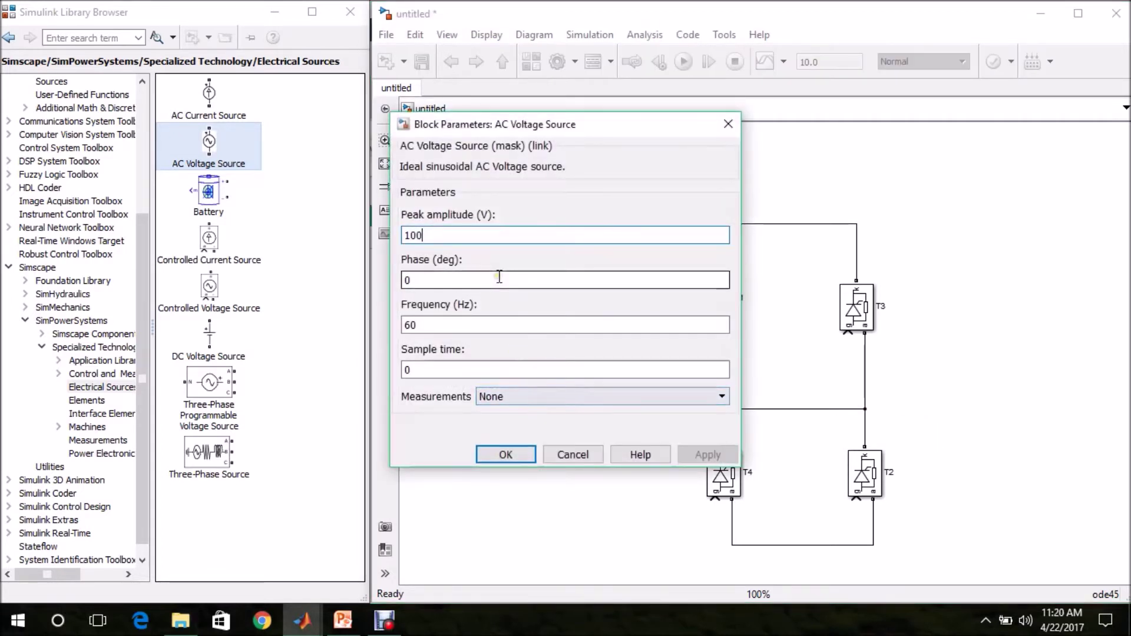
pyautogui.press('BackSpace')
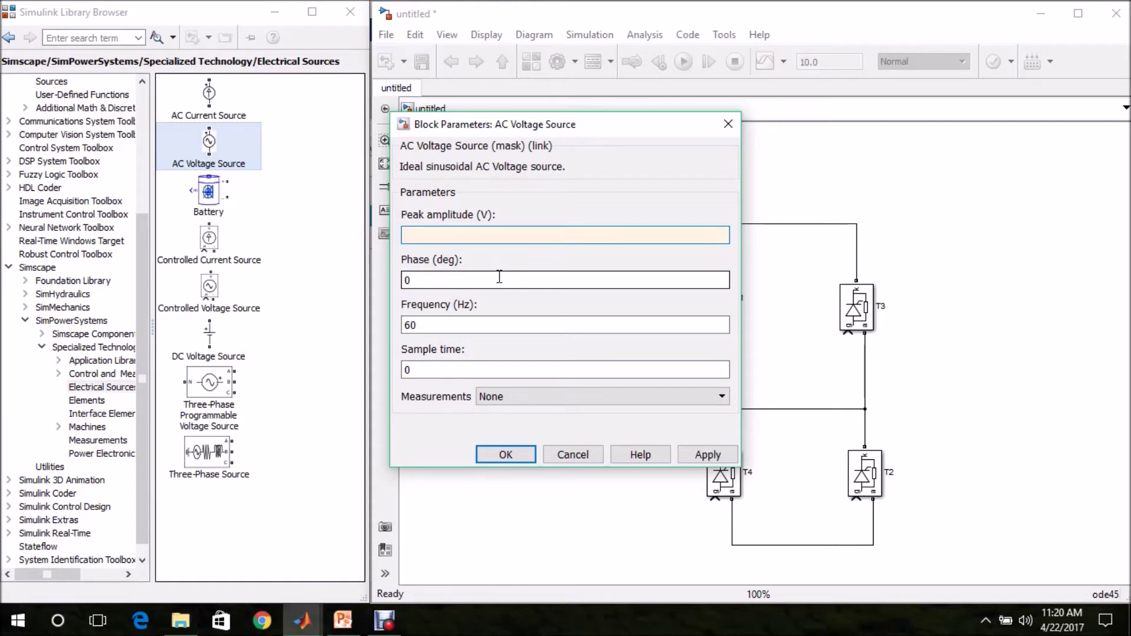
pyautogui.write('230*')
pyautogui.click(449, 326)
pyautogui.doubleClick(449, 326)
pyautogui.write('5')
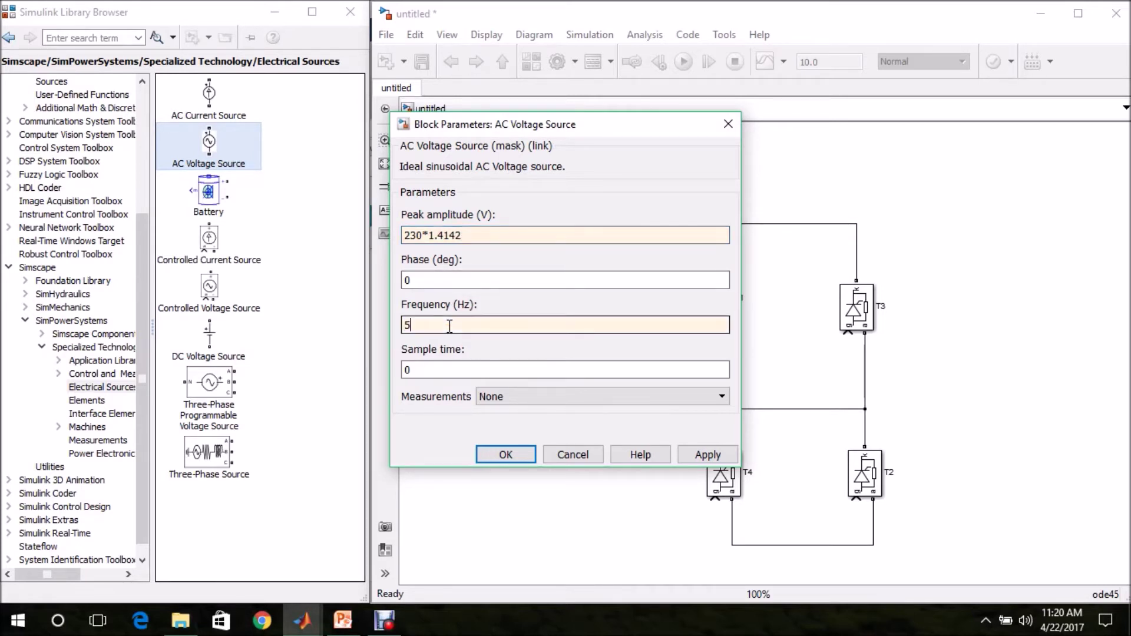
pyautogui.click(491, 459)
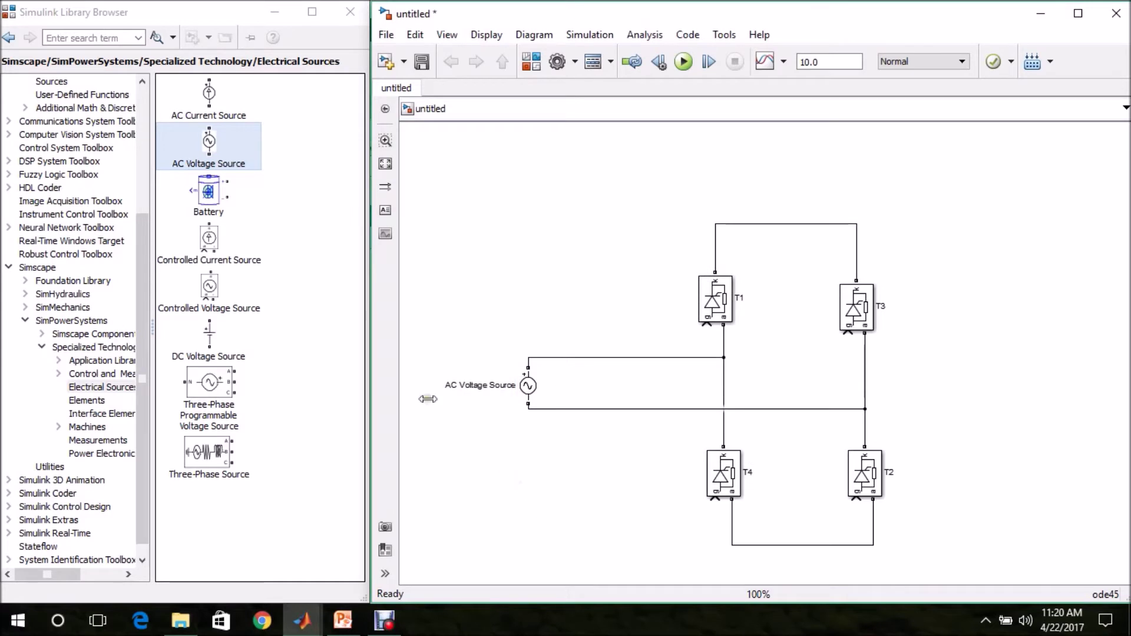
# Step: Add a Series RLC Branch from the Elements library, rotated vertically right of the bridge, and wire its lower terminal to the lower anode line
pyautogui.click(143, 386)
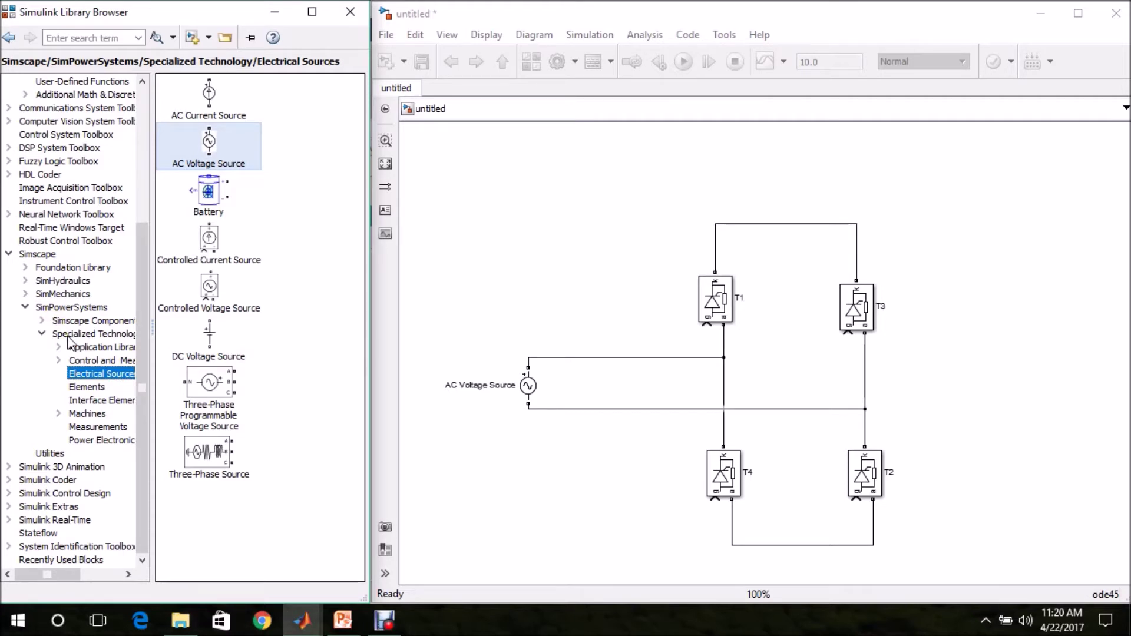
pyautogui.click(86, 387)
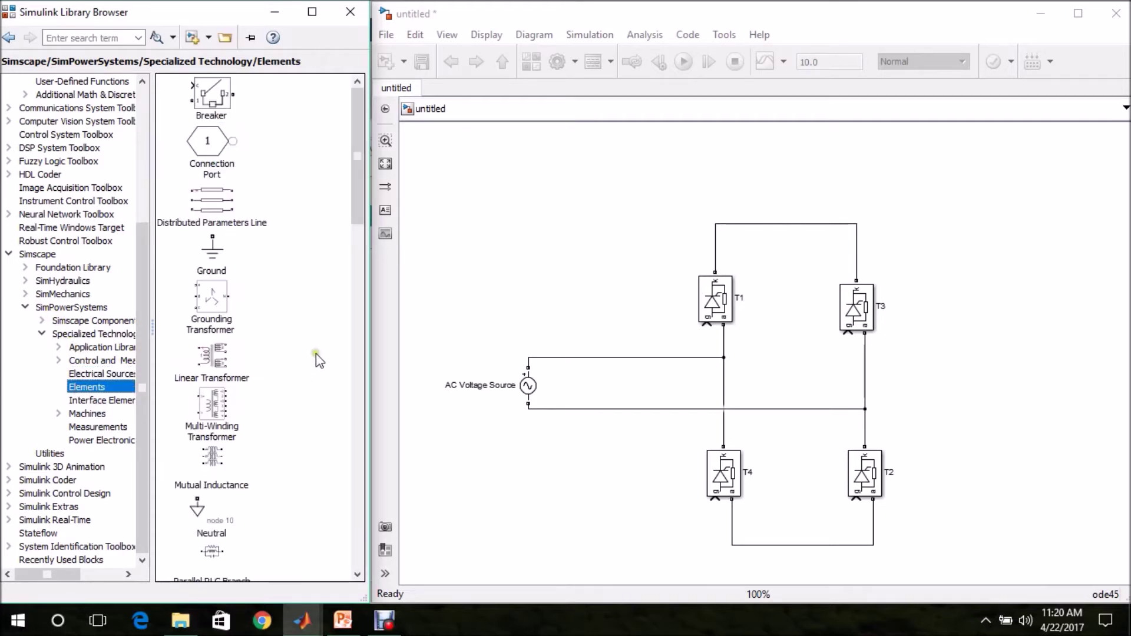
pyautogui.moveTo(355, 213); pyautogui.dragTo(367, 314)
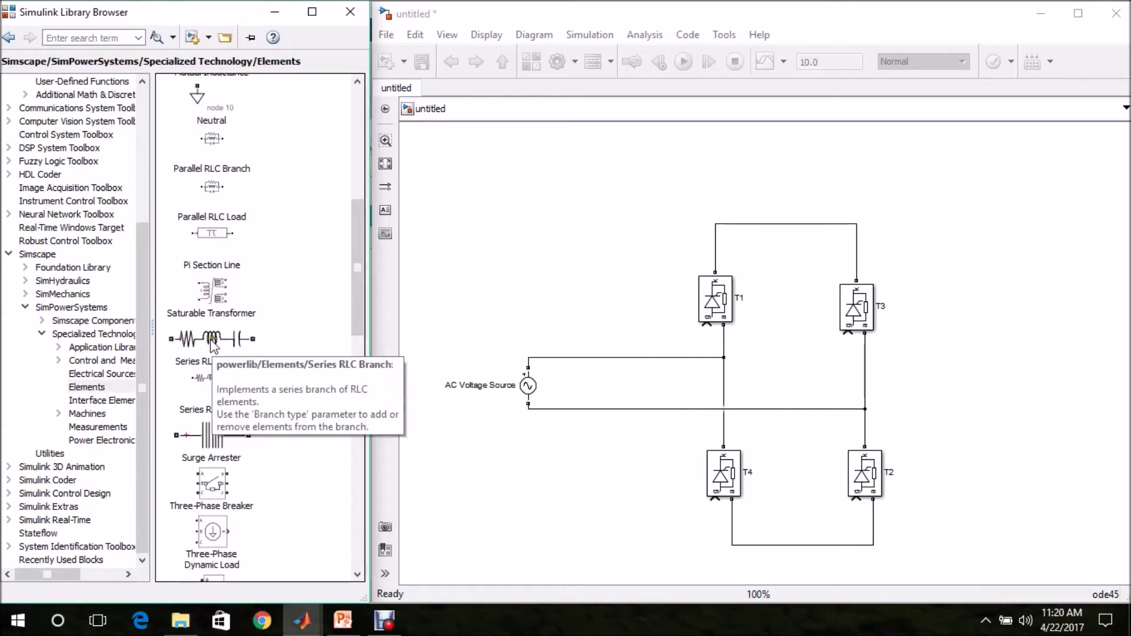
pyautogui.moveTo(198, 348); pyautogui.dragTo(961, 377)
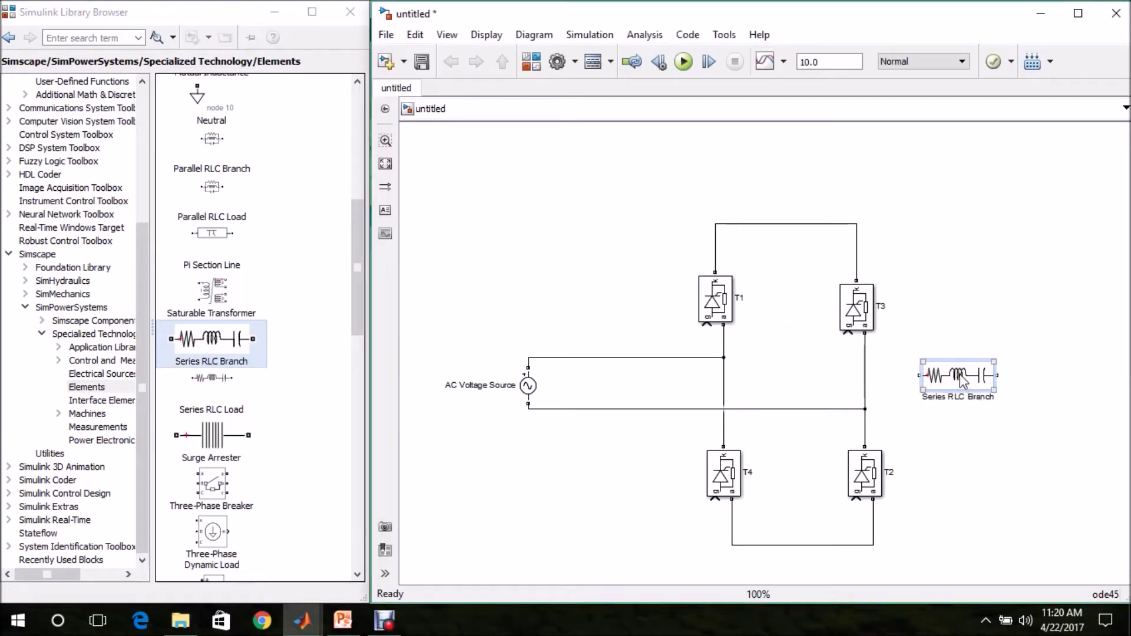
pyautogui.hotkey('ctrl', 'r')
pyautogui.moveTo(955, 386); pyautogui.dragTo(1015, 381)
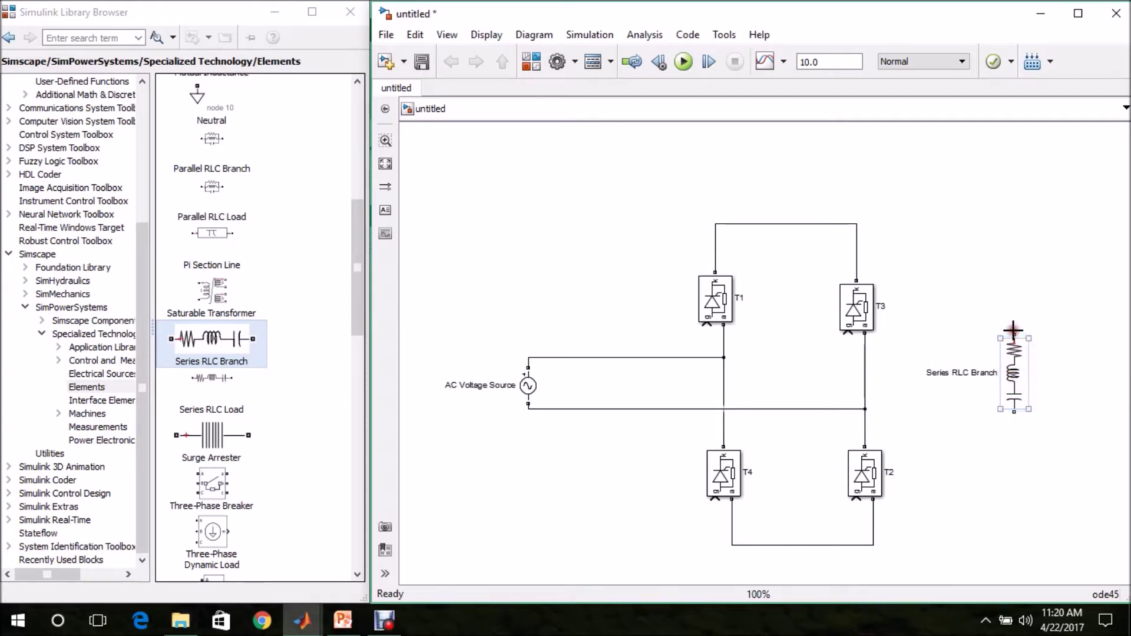
pyautogui.moveTo(1014, 413); pyautogui.dragTo(875, 545)
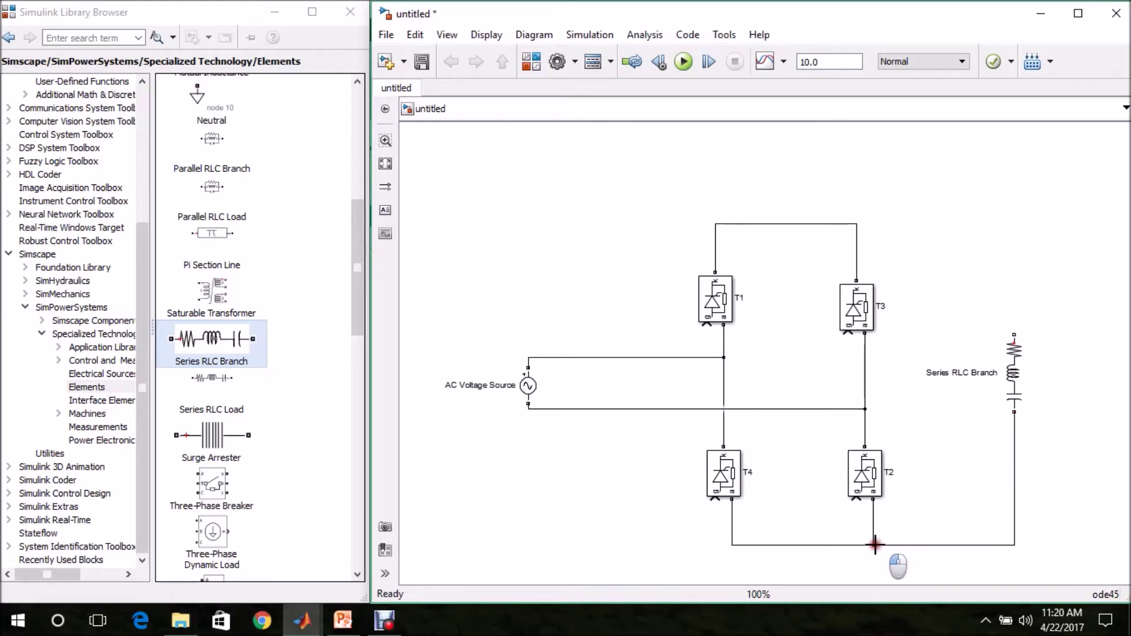
# Step: Set the Series RLC Branch to type R with a resistance of 10 ohms
pyautogui.doubleClick(1011, 375)
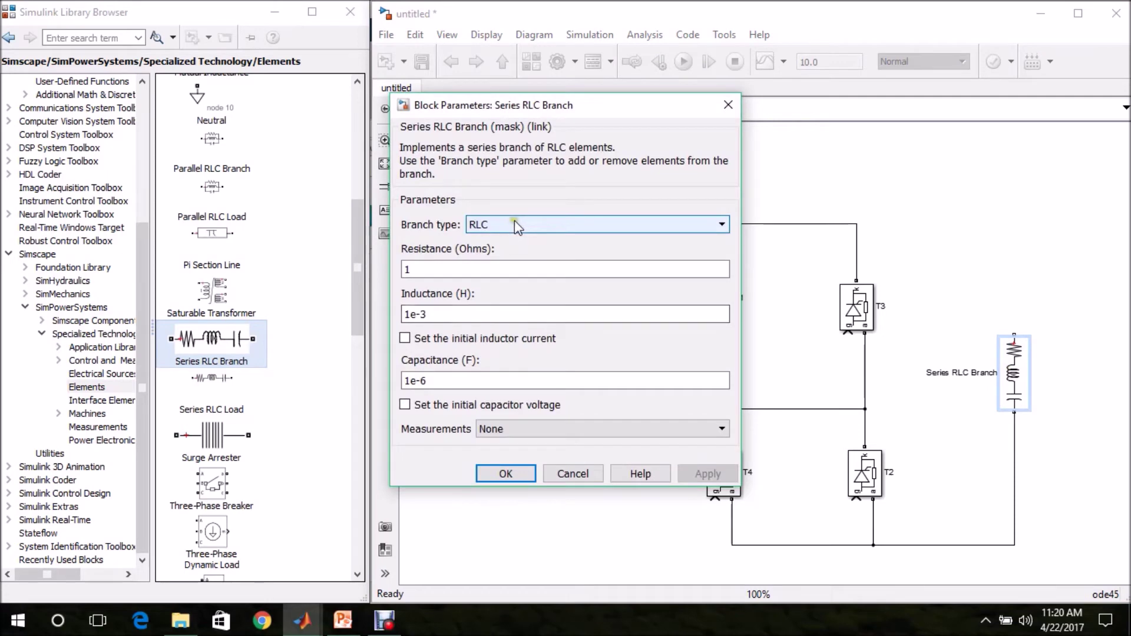
pyautogui.click(522, 474)
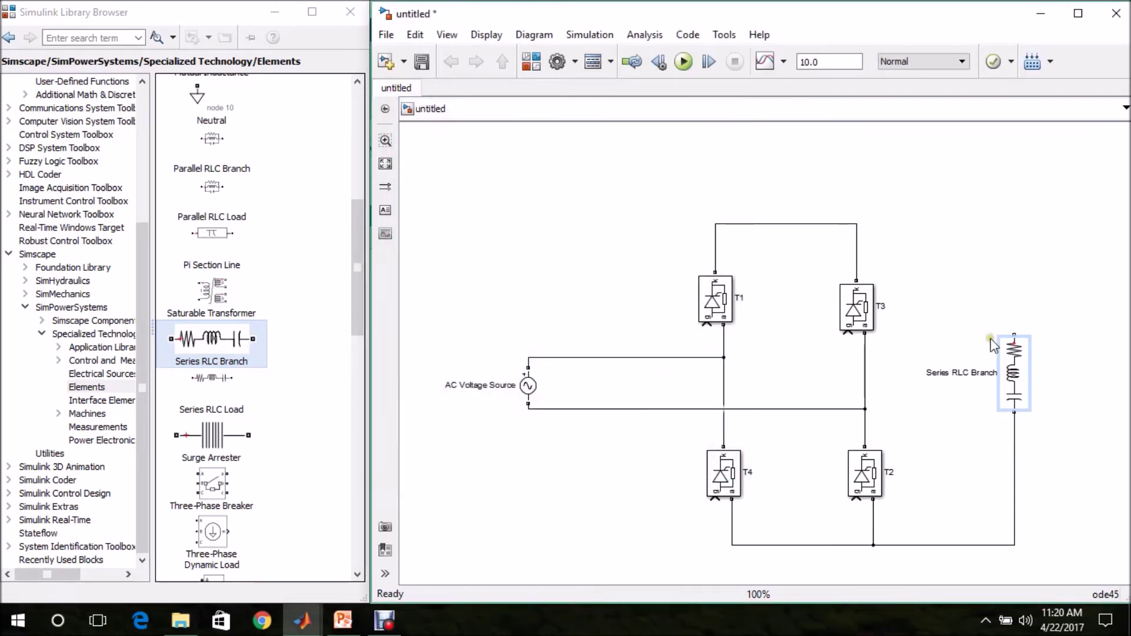
pyautogui.doubleClick(1017, 377)
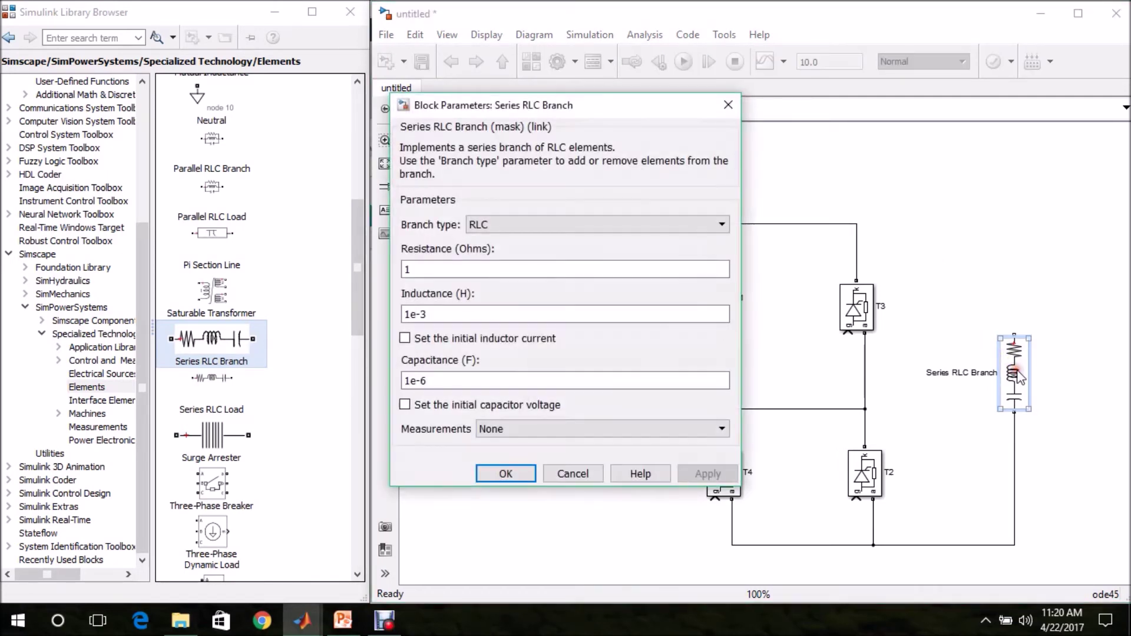
pyautogui.click(551, 229)
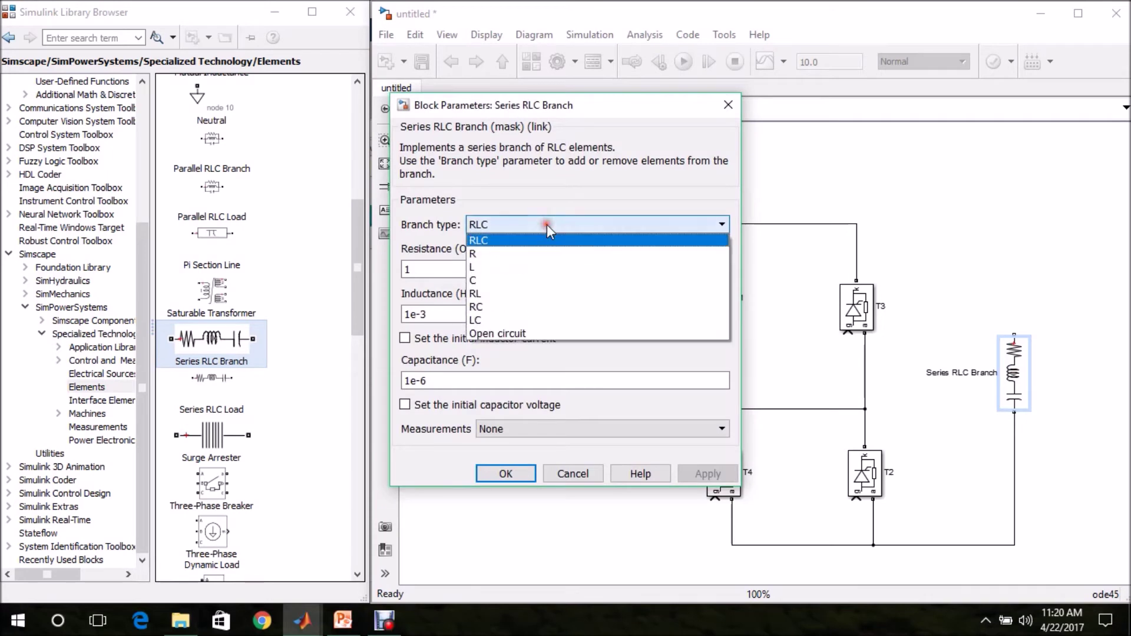
pyautogui.click(521, 256)
pyautogui.doubleClick(470, 276)
pyautogui.write('1')
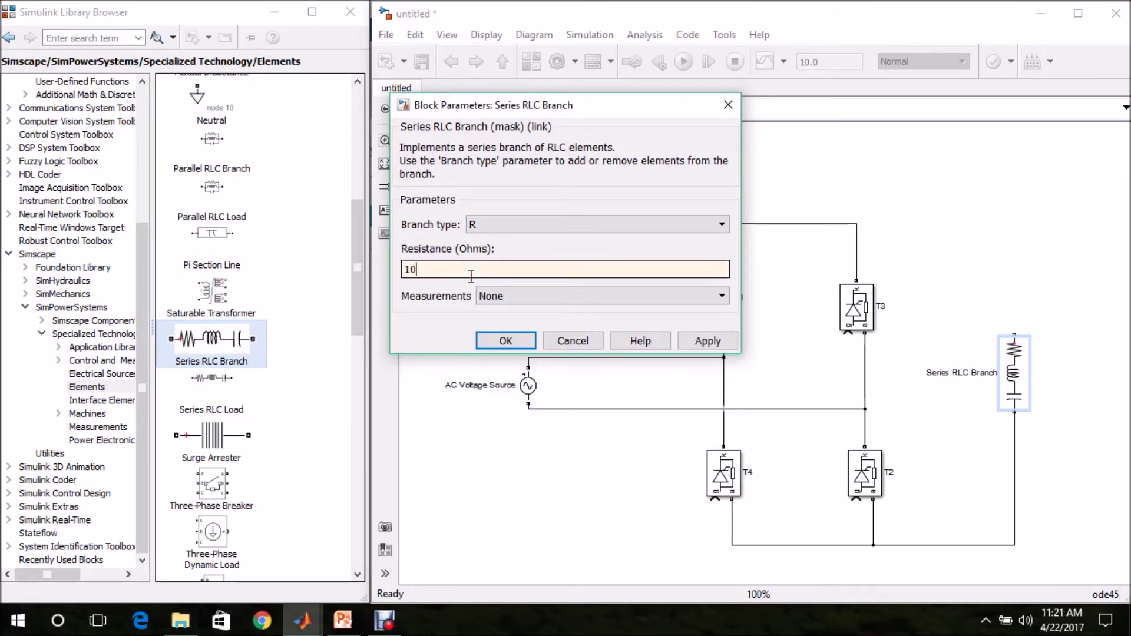
pyautogui.click(504, 340)
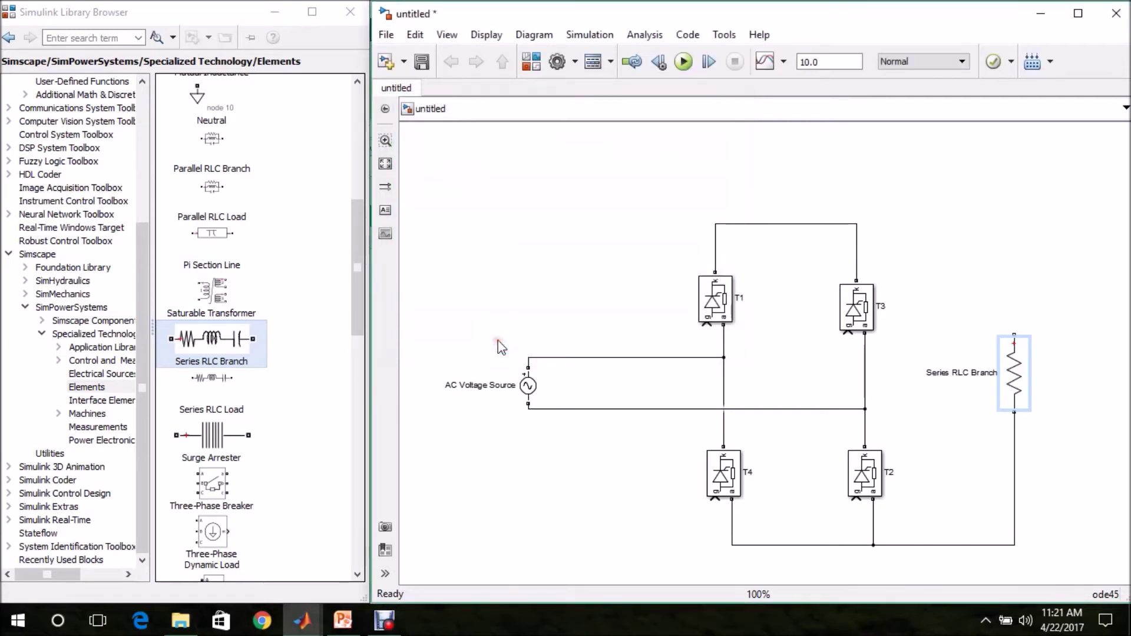
# Step: Rename the resistive Series RLC Branch as R
pyautogui.click(970, 409)
pyautogui.press('BackSpace')
pyautogui.press('BackSpace')
pyautogui.press('BackSpace')
pyautogui.press('BackSpace')
pyautogui.press('BackSpace')
pyautogui.press('BackSpace')
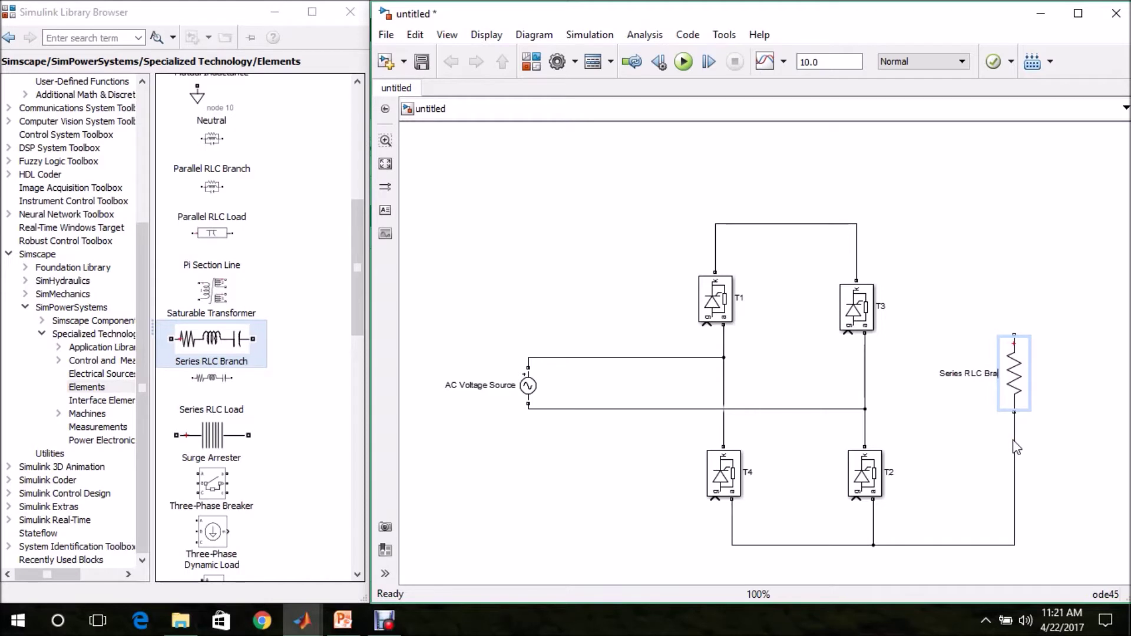
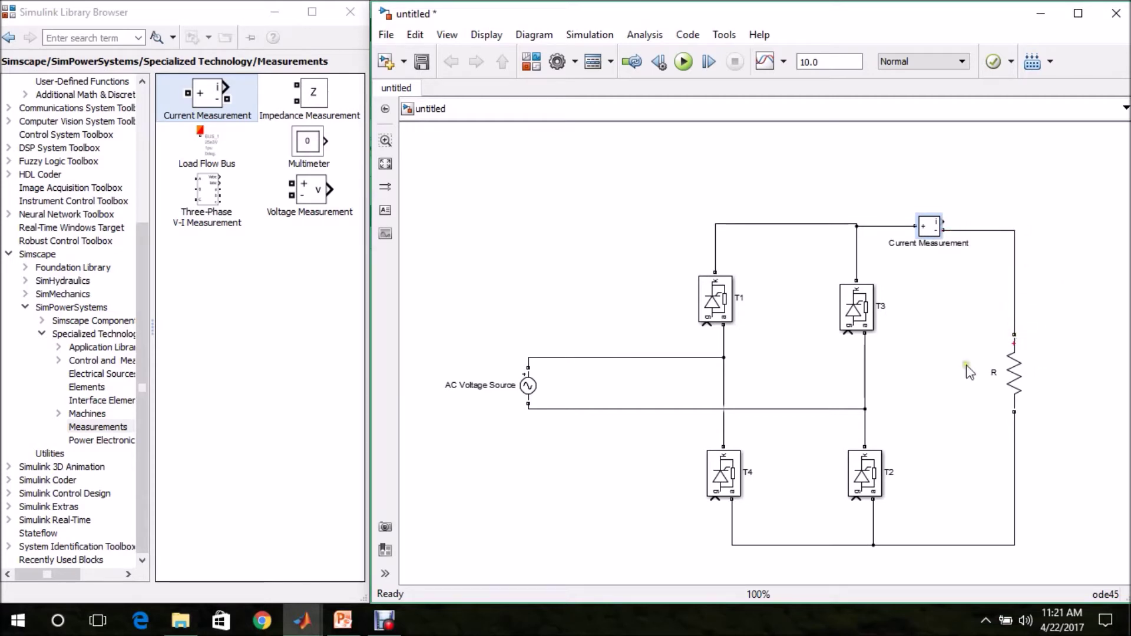
# Step: Add a Voltage Measurement block right of resistor R, wire its inputs across R, and straighten the connecting lines
pyautogui.click(303, 193)
pyautogui.click(278, 195)
pyautogui.moveTo(305, 196)
pyautogui.mouseDown()
pyautogui.moveTo(336, 221)
pyautogui.moveTo(519, 239)
pyautogui.moveTo(1052, 352)
pyautogui.moveTo(1096, 389)
pyautogui.moveTo(1060, 353)
pyautogui.moveTo(1057, 241)
pyautogui.moveTo(1036, 227)
pyautogui.moveTo(1017, 231)
pyautogui.mouseUp()
pyautogui.click(1095, 386)
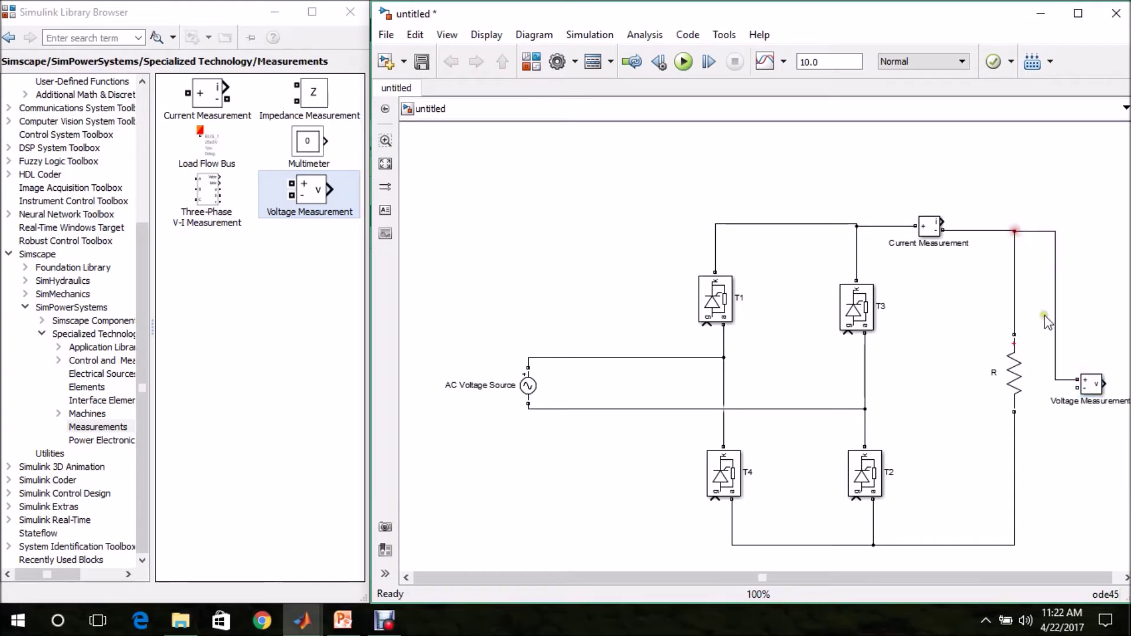
pyautogui.moveTo(1076, 390)
pyautogui.mouseDown()
pyautogui.moveTo(1054, 412)
pyautogui.moveTo(1047, 533)
pyautogui.moveTo(1013, 535)
pyautogui.mouseUp()
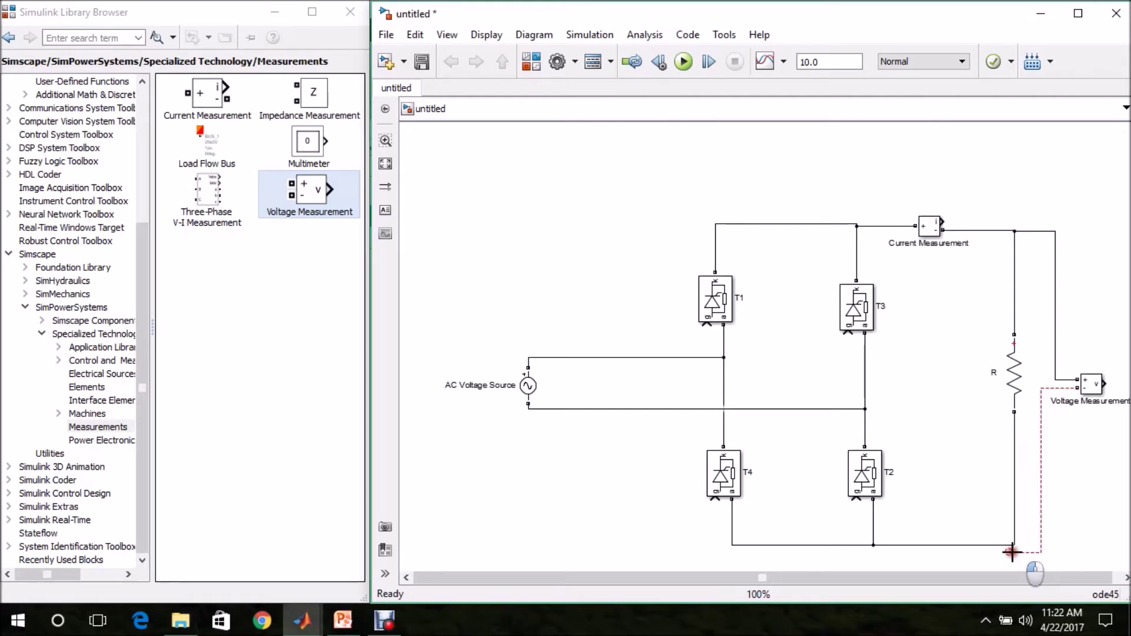
pyautogui.moveTo(1035, 433); pyautogui.dragTo(1037, 543)
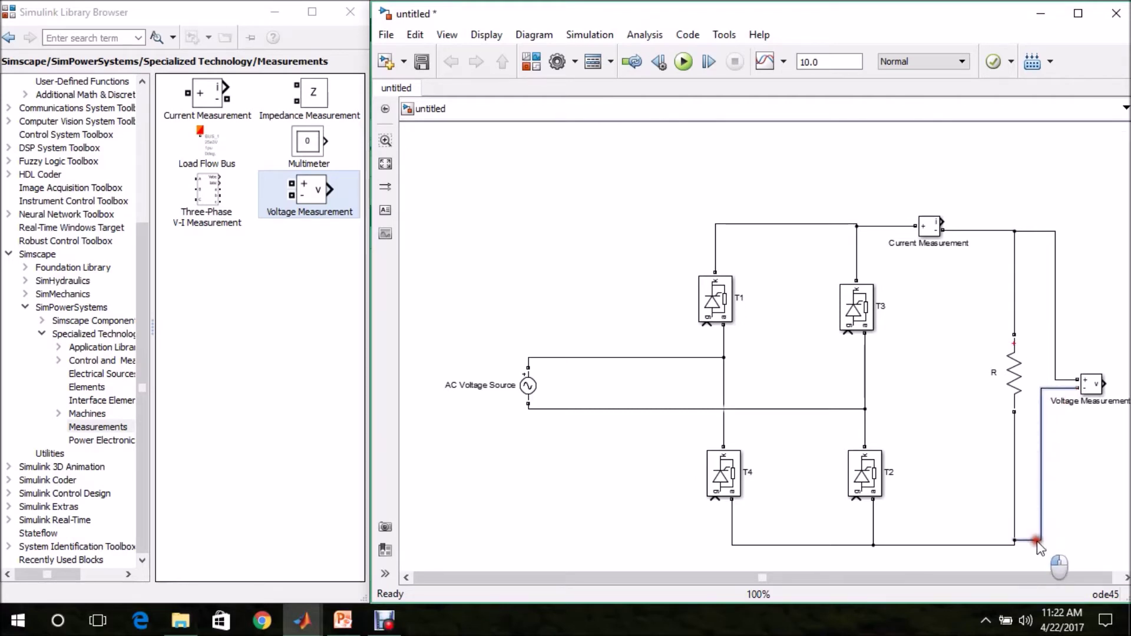
pyautogui.moveTo(1053, 333); pyautogui.dragTo(1041, 333)
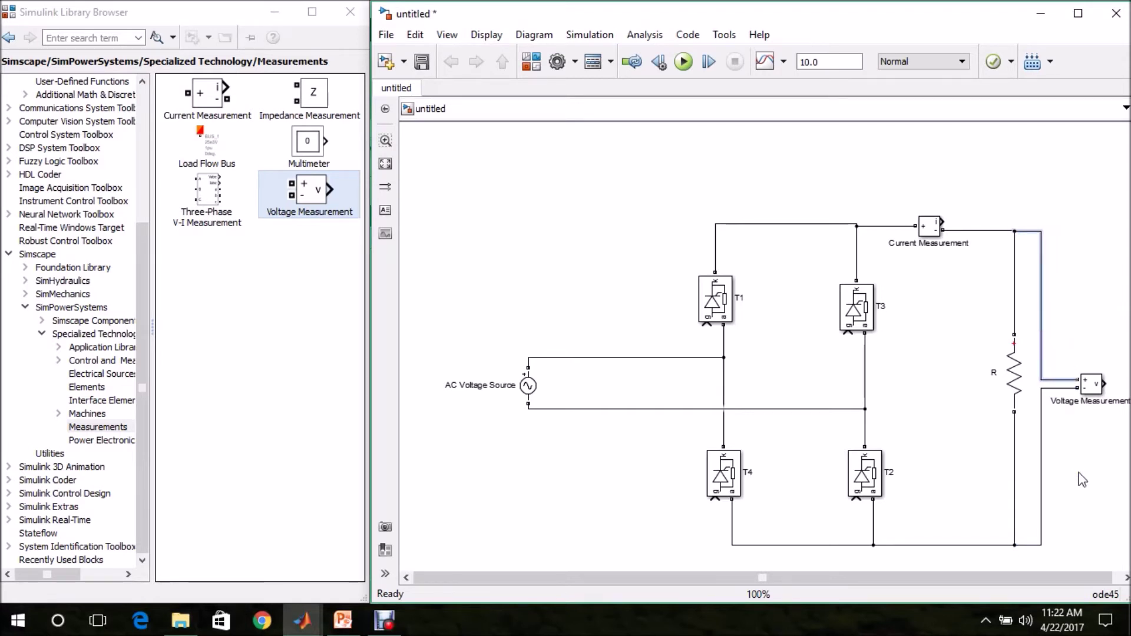
# Step: Copy the load's Voltage Measurement block to the free area between the AC Voltage Source and T1, above the source lines
pyautogui.click(1089, 387)
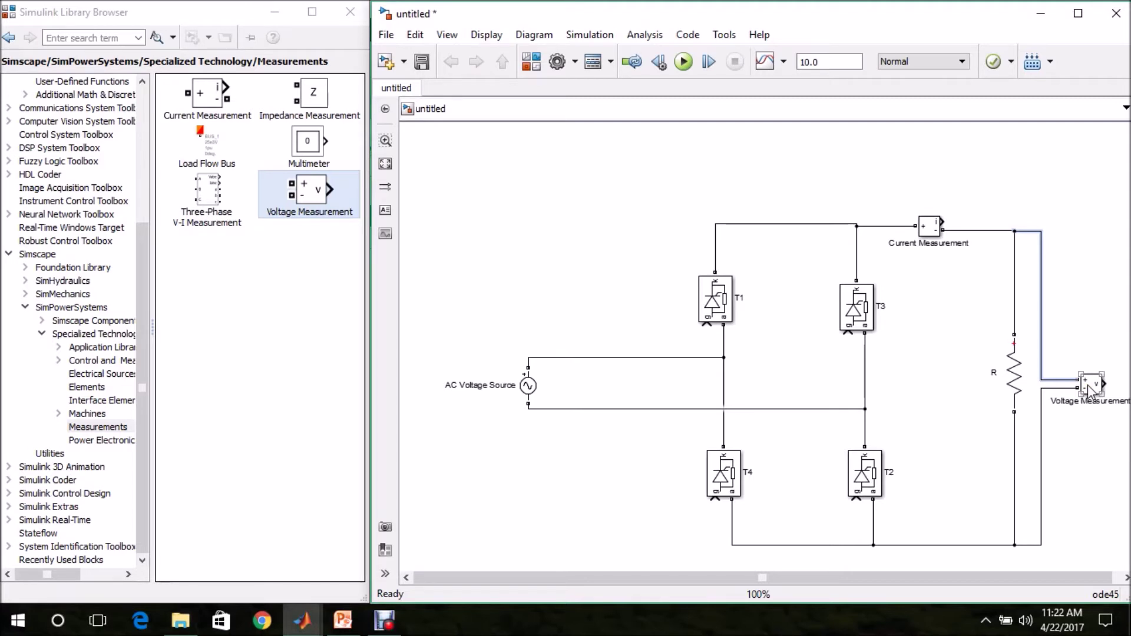
pyautogui.click(1089, 388)
pyautogui.moveTo(1088, 388); pyautogui.dragTo(613, 277)
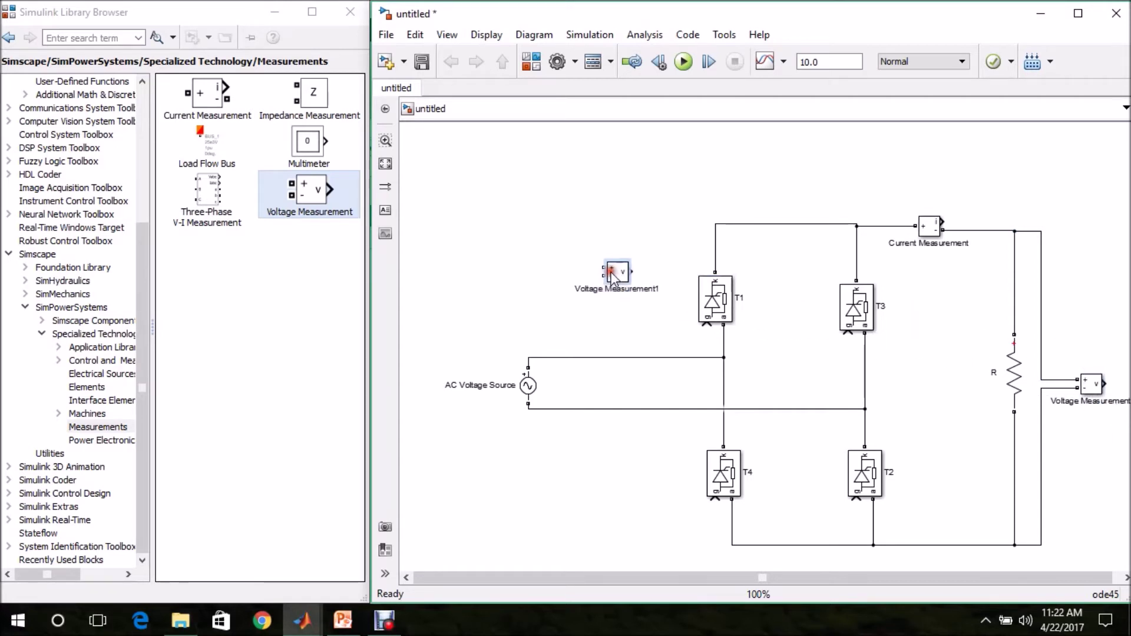
# Step: Rename the copied voltage measurement block as Vin Measurement
pyautogui.click(656, 288)
pyautogui.press('BackSpace')
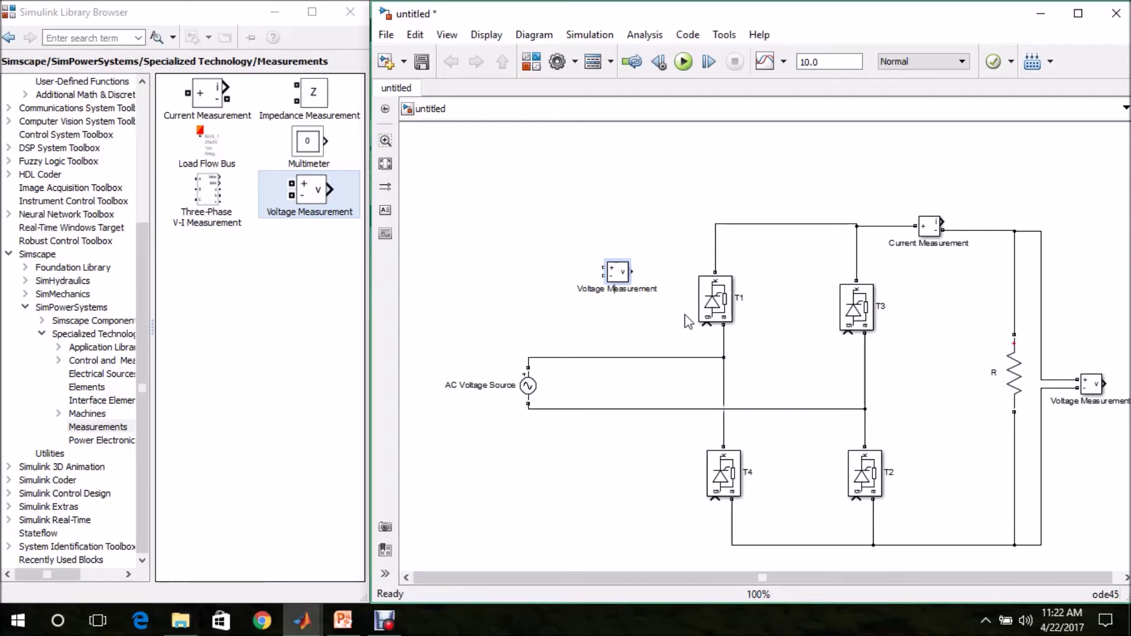
pyautogui.press('Left')
pyautogui.press('Left')
pyautogui.press('BackSpace')
pyautogui.press('BackSpace')
pyautogui.press('BackSpace')
pyautogui.press('BackSpace')
pyautogui.press('BackSpace')
pyautogui.press('BackSpace')
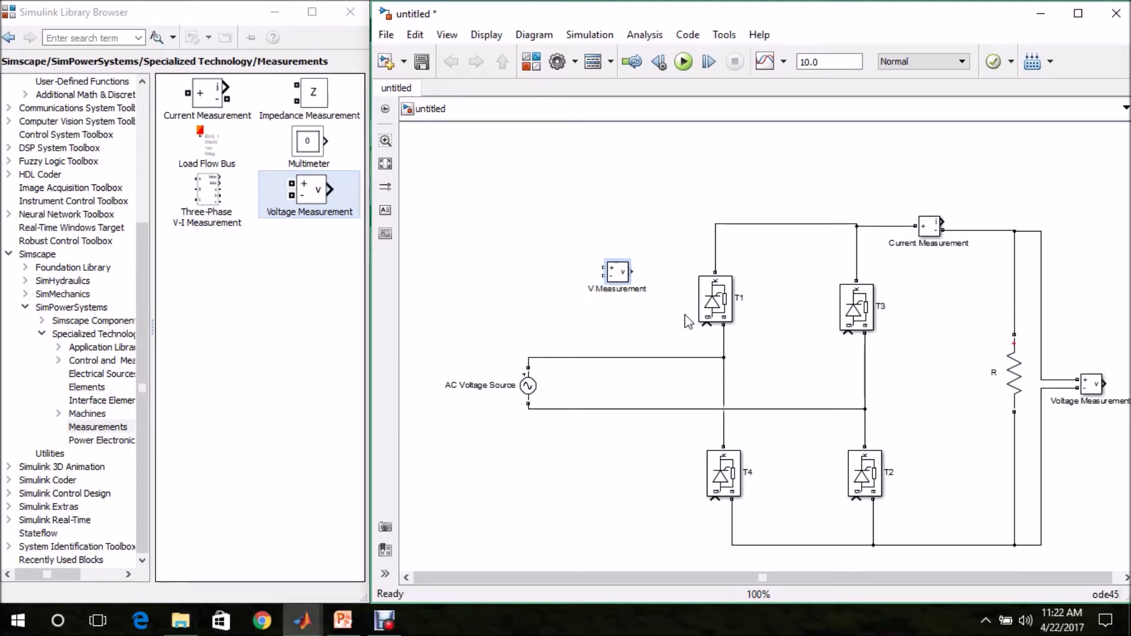
pyautogui.write('in')
pyautogui.click(607, 283)
# Step: Wire Vin Measurement's positive and negative inputs across the AC Voltage Source, and move the block up above the bridge
pyautogui.moveTo(601, 268)
pyautogui.mouseDown()
pyautogui.moveTo(523, 336)
pyautogui.moveTo(553, 357)
pyautogui.mouseUp()
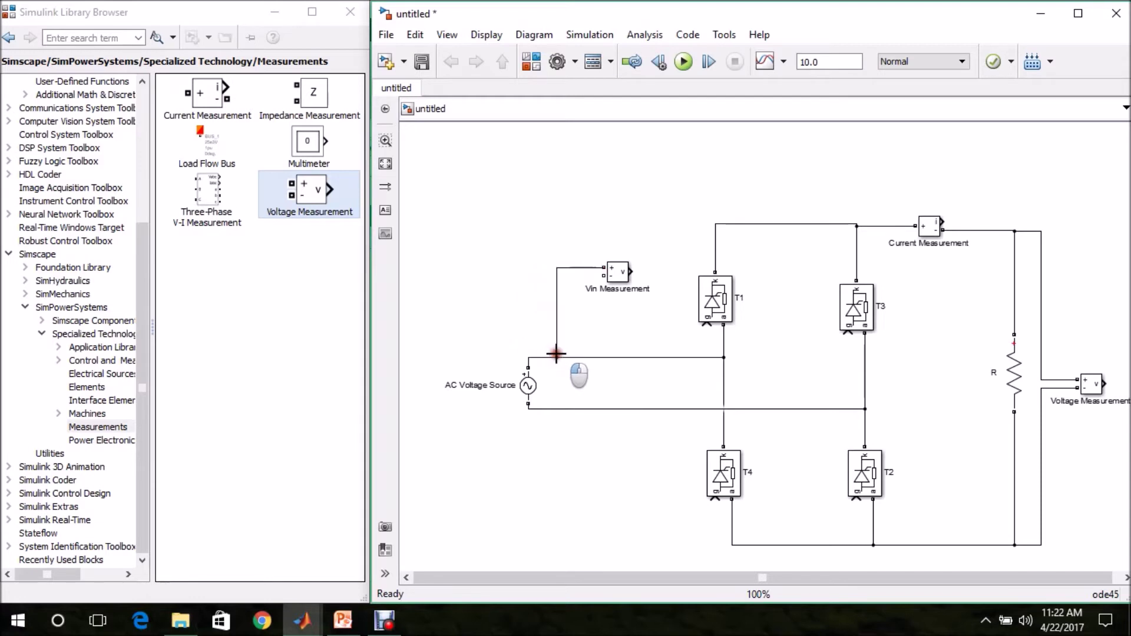
pyautogui.moveTo(604, 275); pyautogui.dragTo(559, 408)
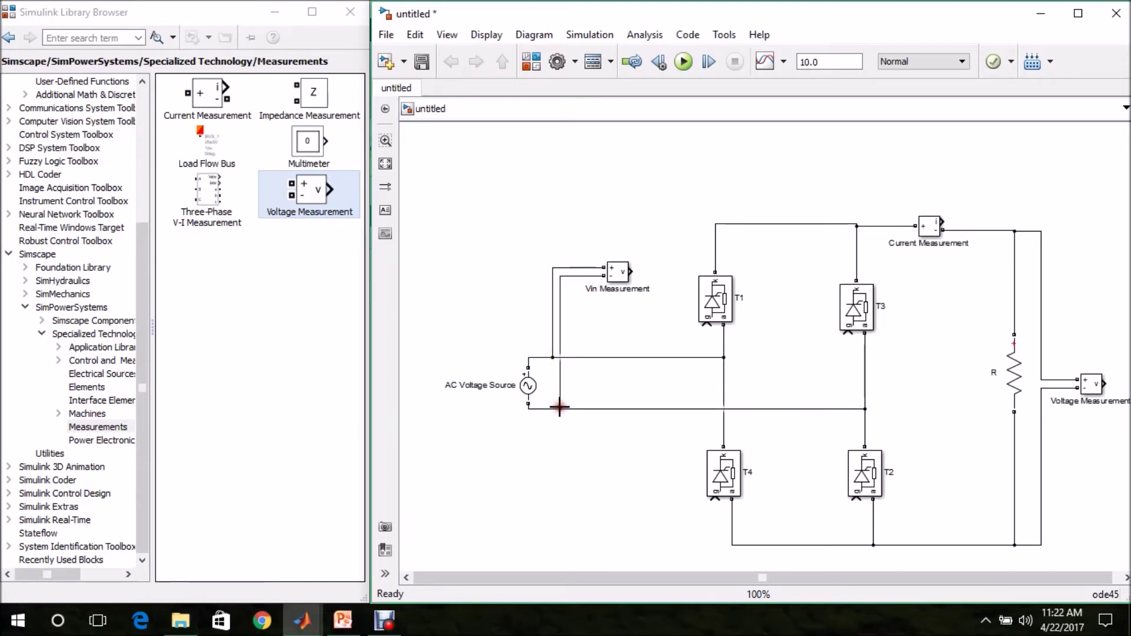
pyautogui.click(614, 269)
pyautogui.moveTo(614, 270); pyautogui.dragTo(615, 174)
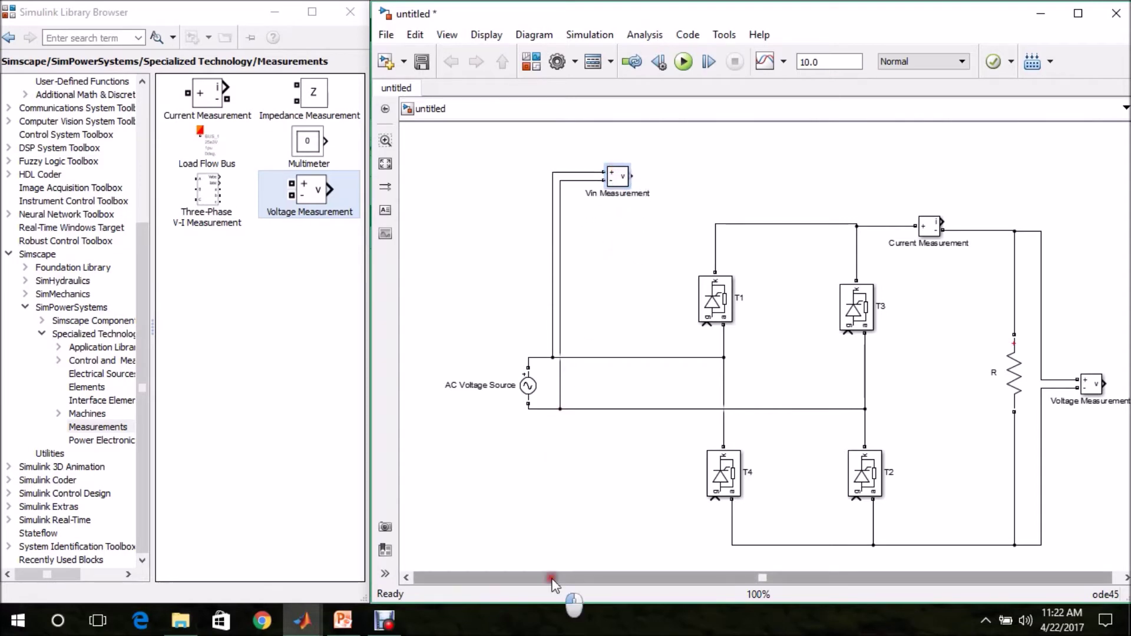
pyautogui.moveTo(619, 577); pyautogui.dragTo(627, 586)
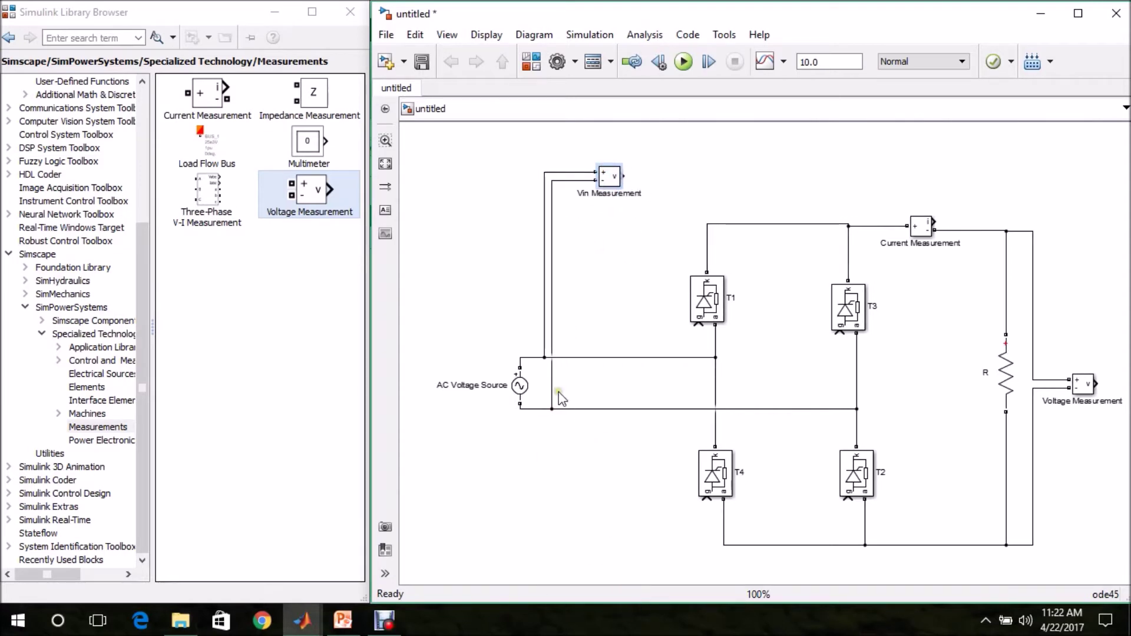
# Step: Add a Mux from Commonly Used Blocks right of the bridge and wire the Vin Measurement and Voltage Measurement outputs to its inputs
pyautogui.click(996, 396)
pyautogui.click(733, 320)
pyautogui.moveTo(143, 267); pyautogui.dragTo(154, 137)
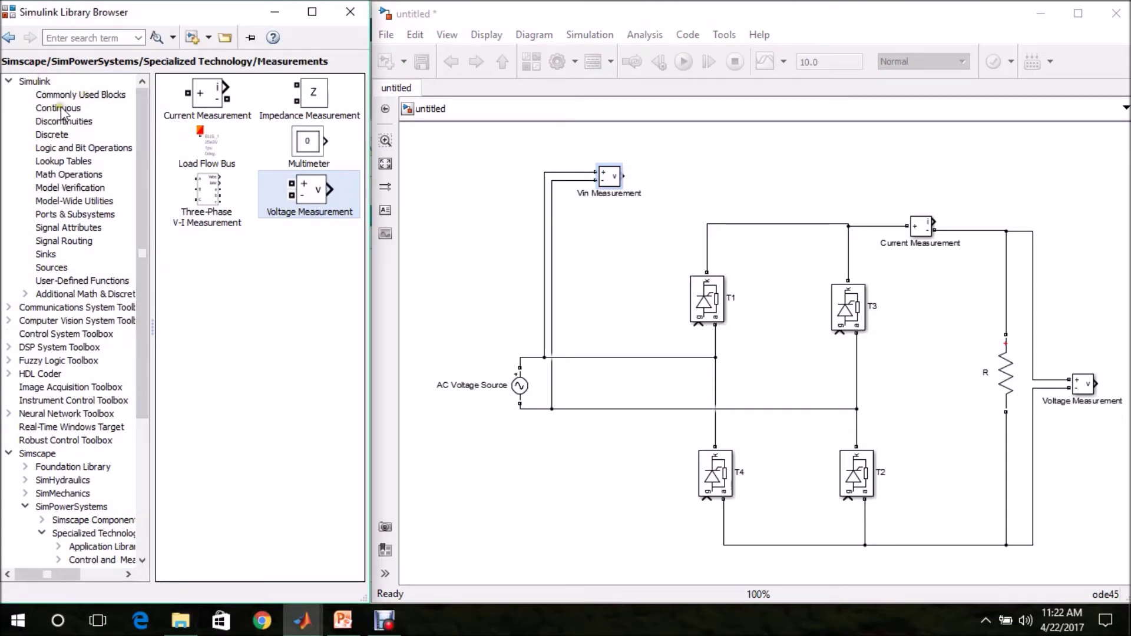
pyautogui.click(74, 96)
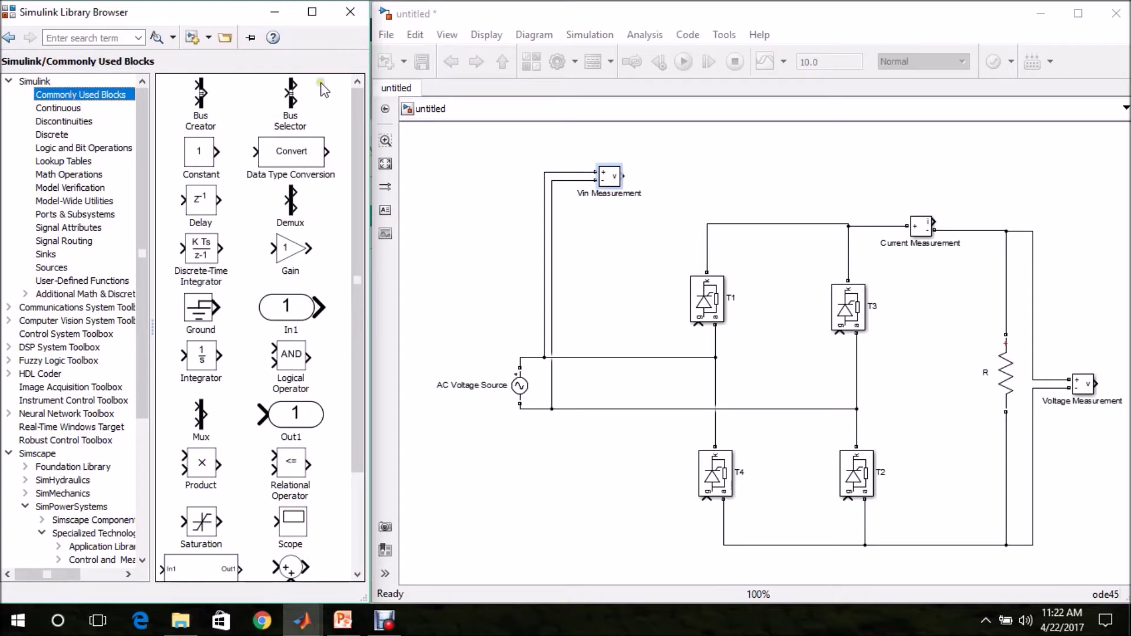
pyautogui.moveTo(201, 421); pyautogui.dragTo(1104, 186)
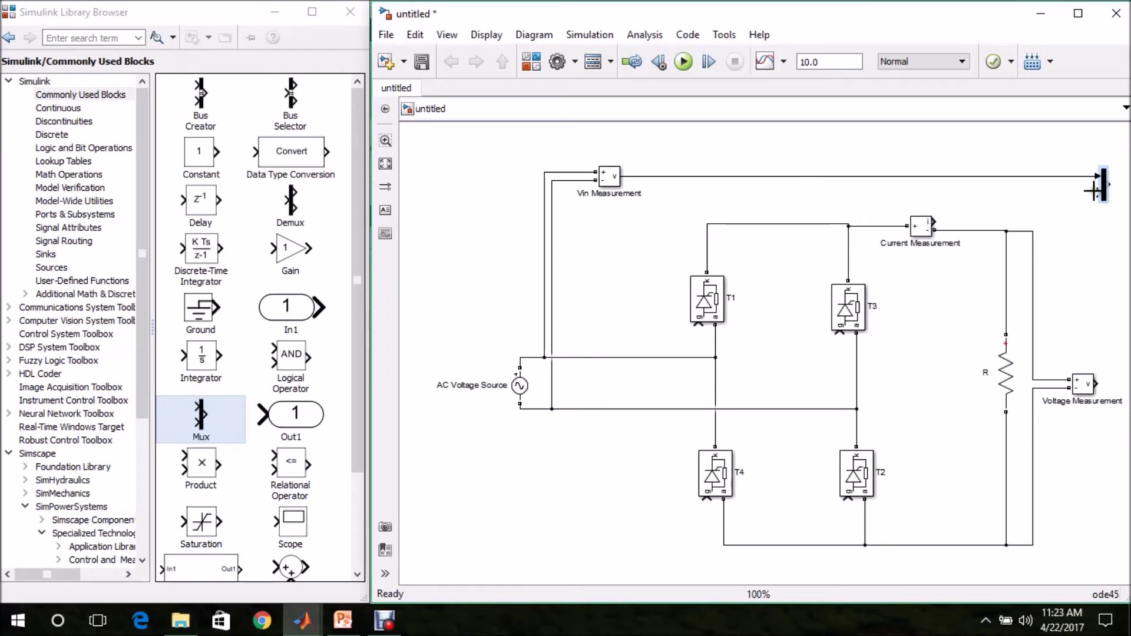
pyautogui.moveTo(1093, 192); pyautogui.dragTo(1095, 377)
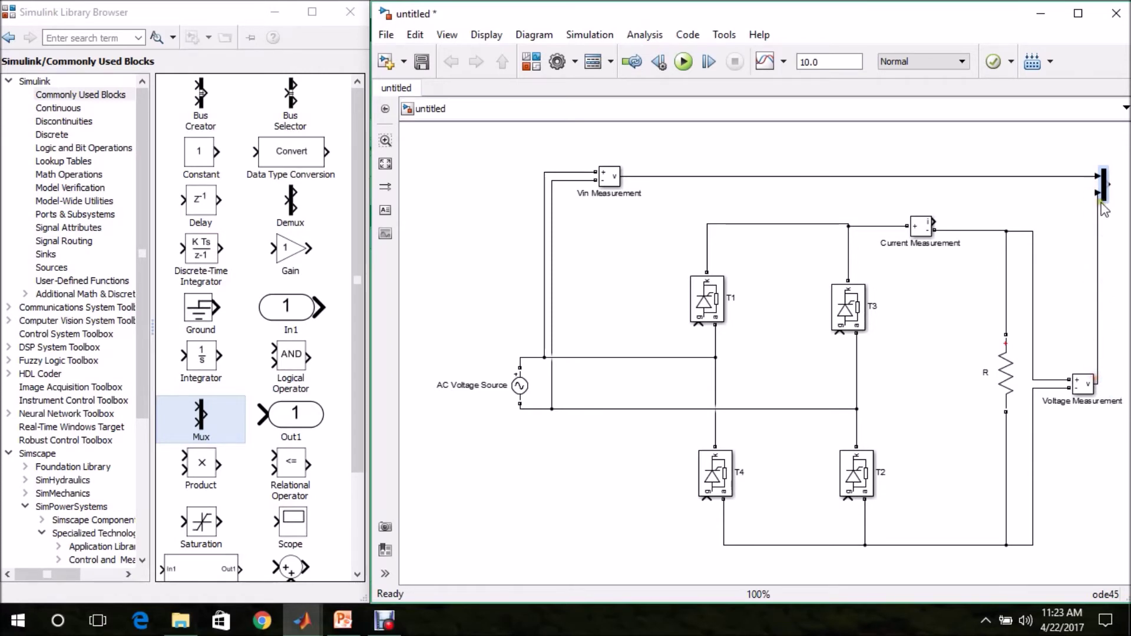
# Step: Shift the Mux slightly right and add a Scope from the Simulink Sinks library to the right of the Mux
pyautogui.moveTo(1101, 200); pyautogui.dragTo(1105, 191)
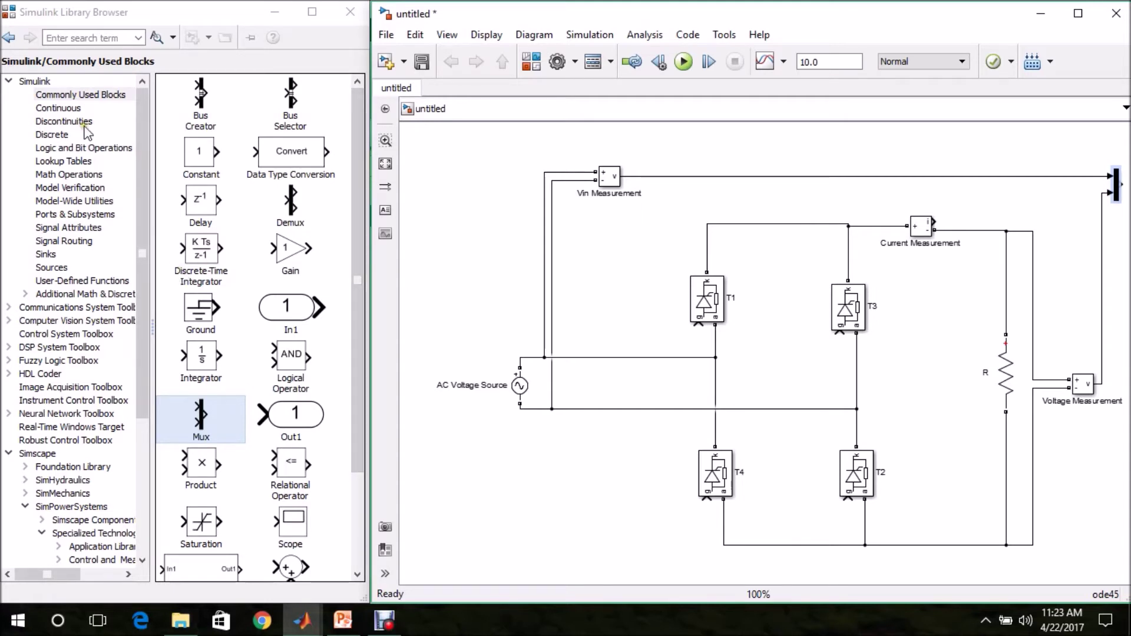
pyautogui.click(34, 84)
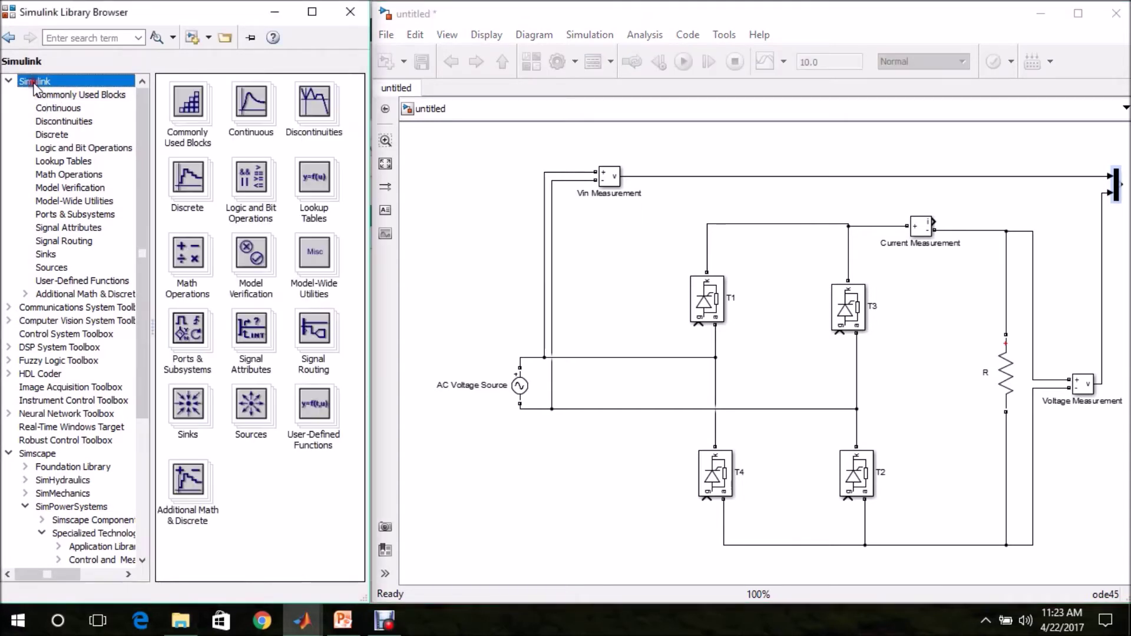
pyautogui.click(48, 255)
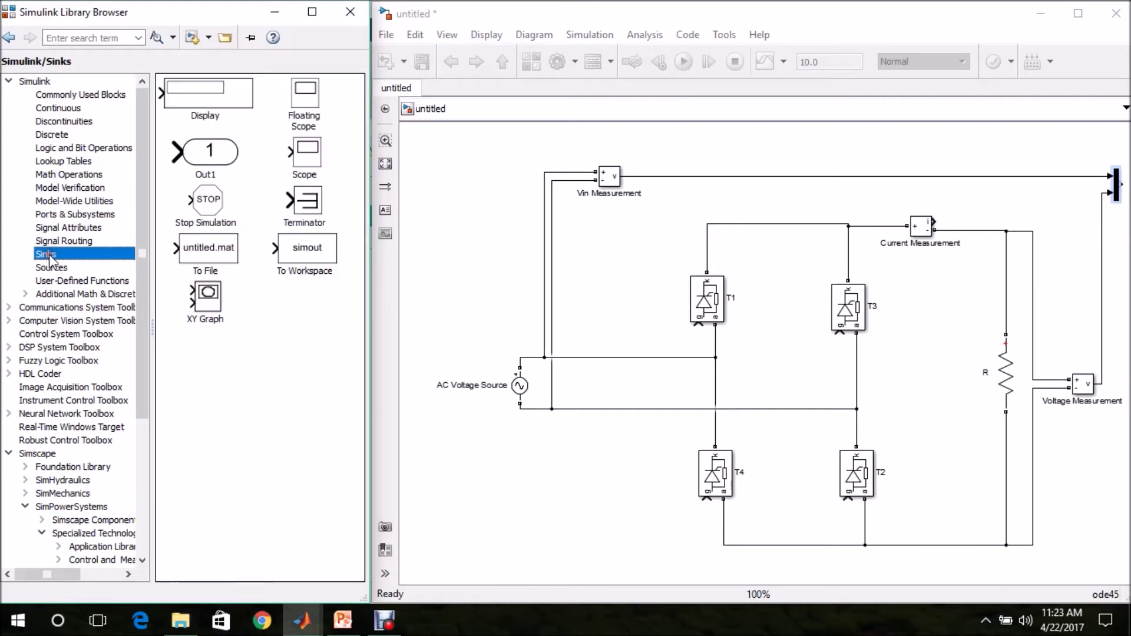
pyautogui.click(313, 154)
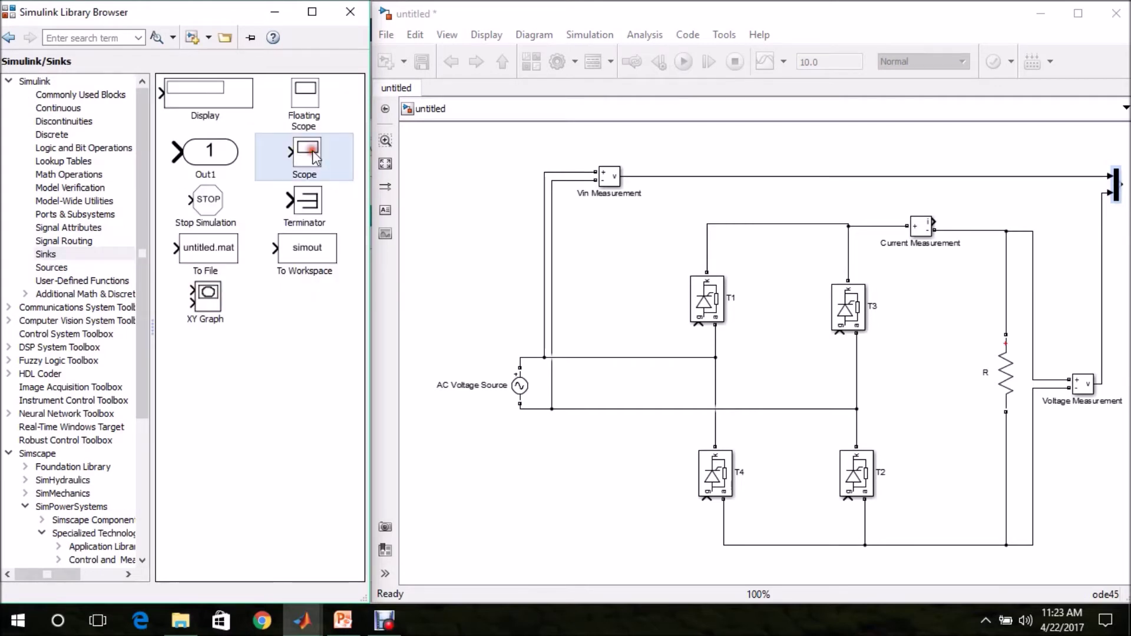
pyautogui.moveTo(315, 156); pyautogui.dragTo(1124, 244)
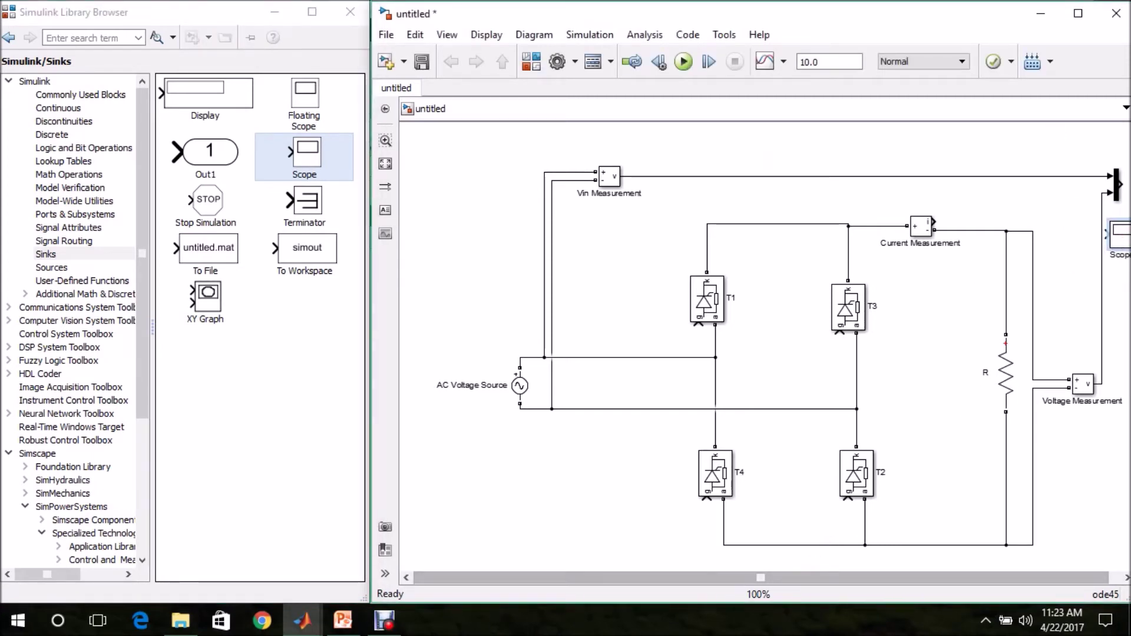
pyautogui.click(1091, 10)
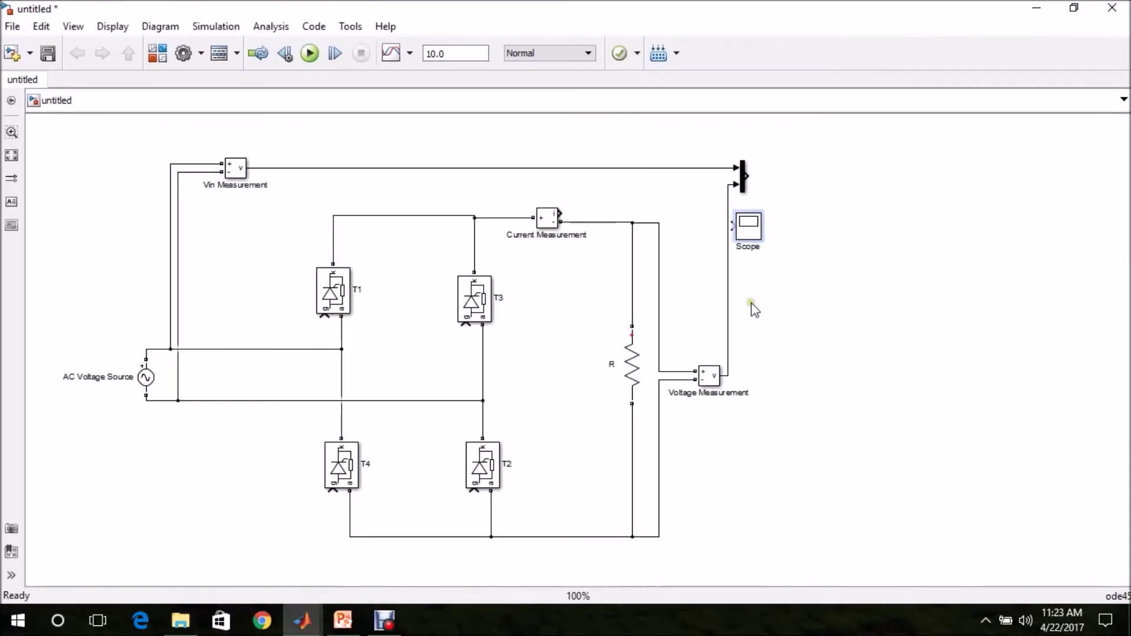
pyautogui.moveTo(747, 236); pyautogui.dragTo(818, 195)
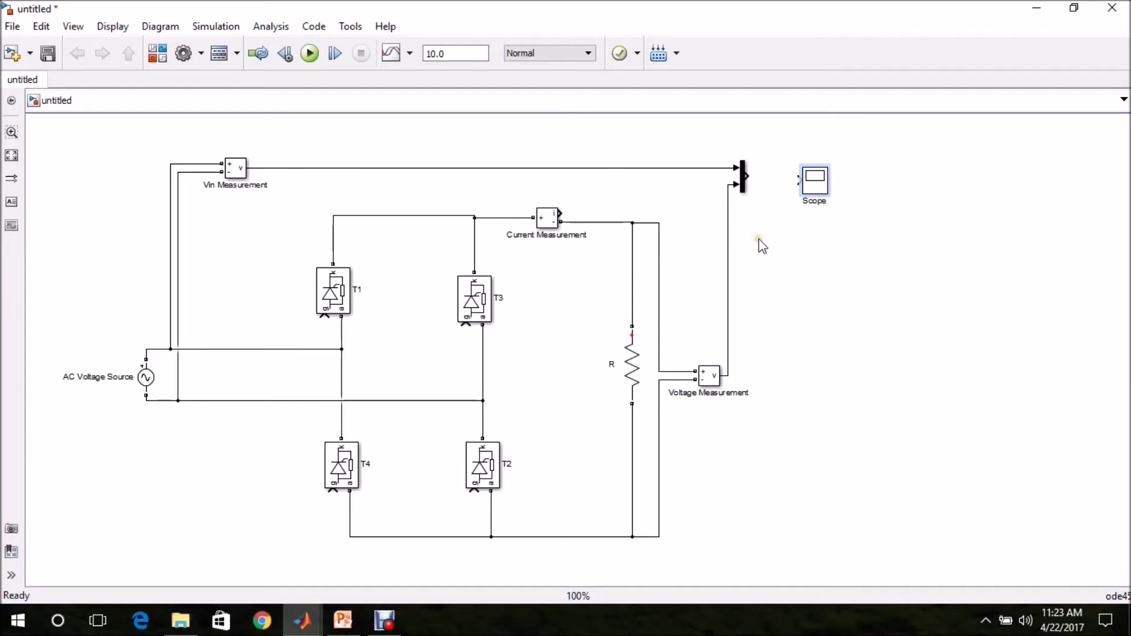
# Step: Set the Scope's number of axes to 2 and turn off limiting data points to the last 5000
pyautogui.doubleClick(816, 183)
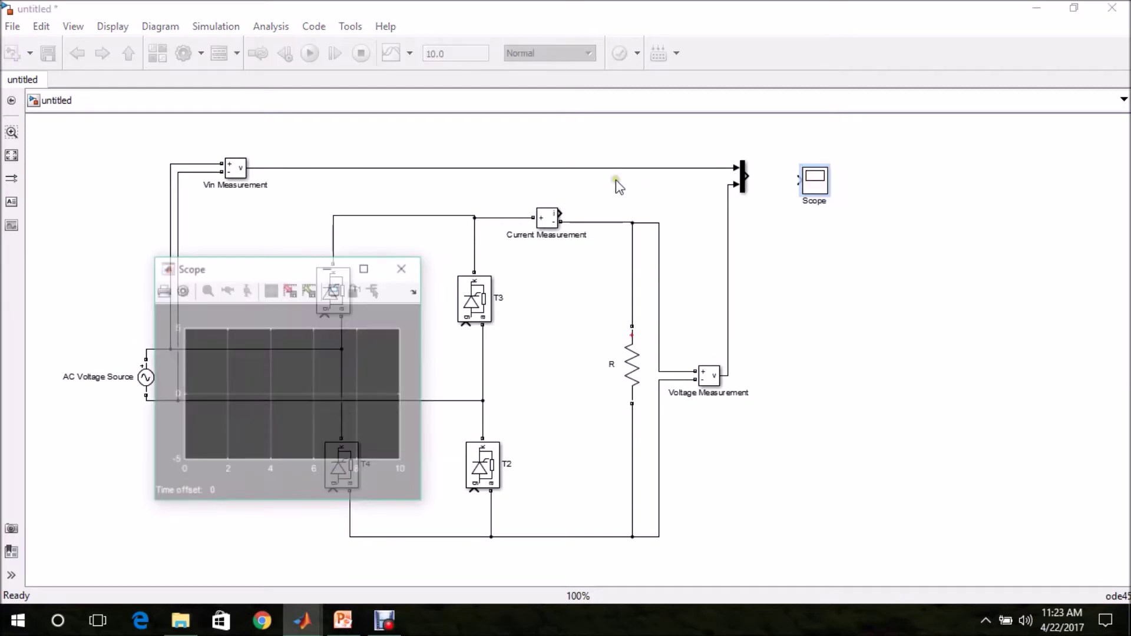
pyautogui.click(404, 268)
pyautogui.doubleClick(813, 180)
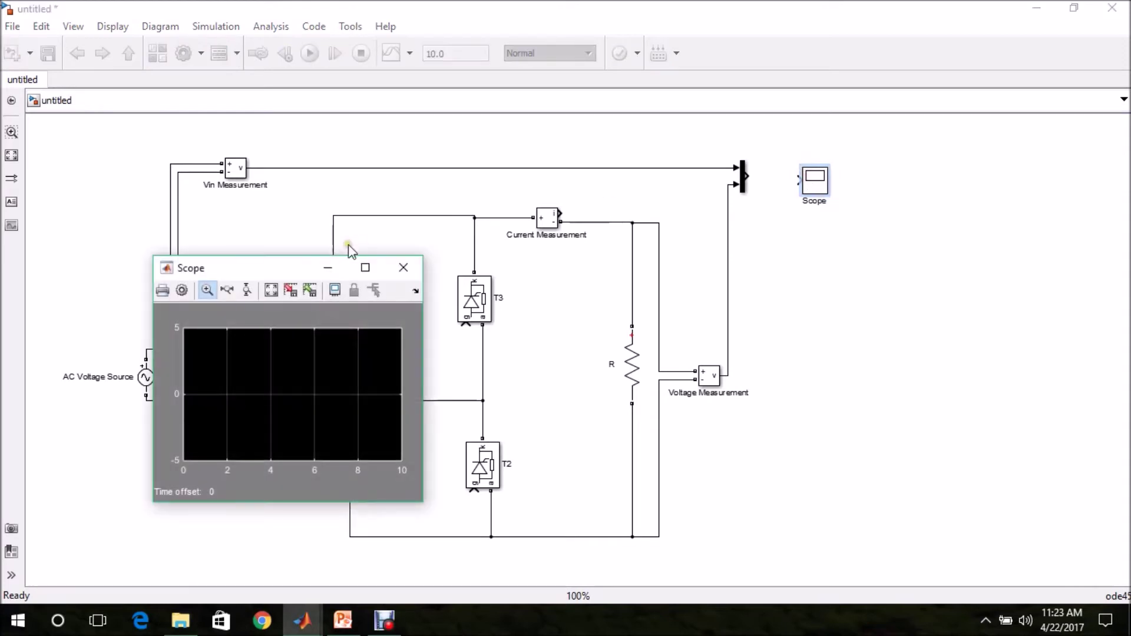
pyautogui.click(182, 290)
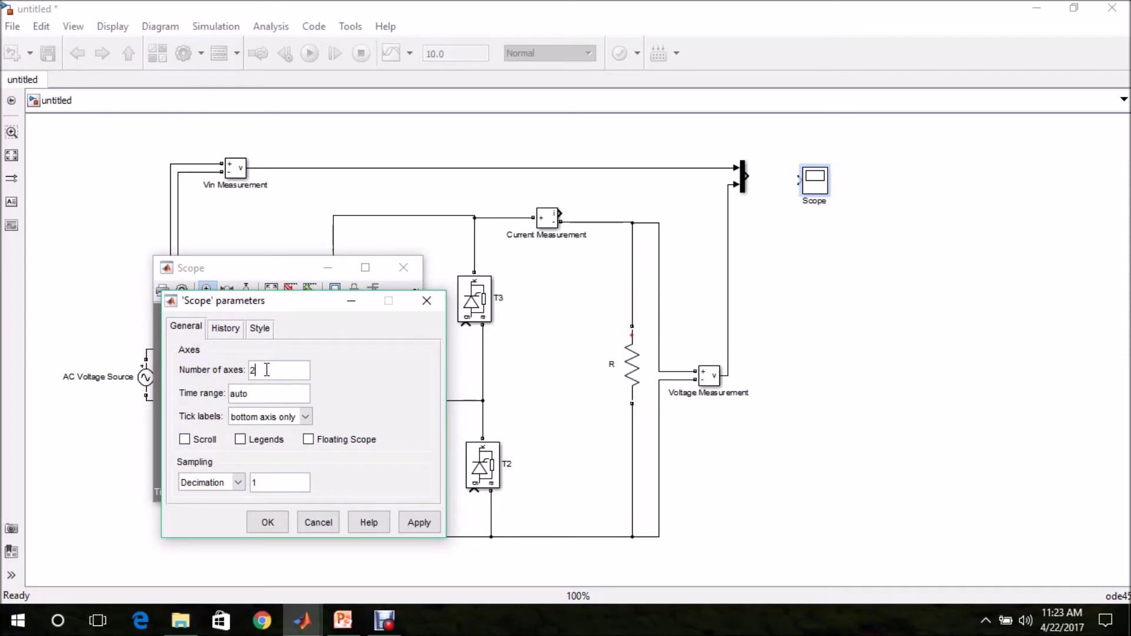
pyautogui.click(225, 329)
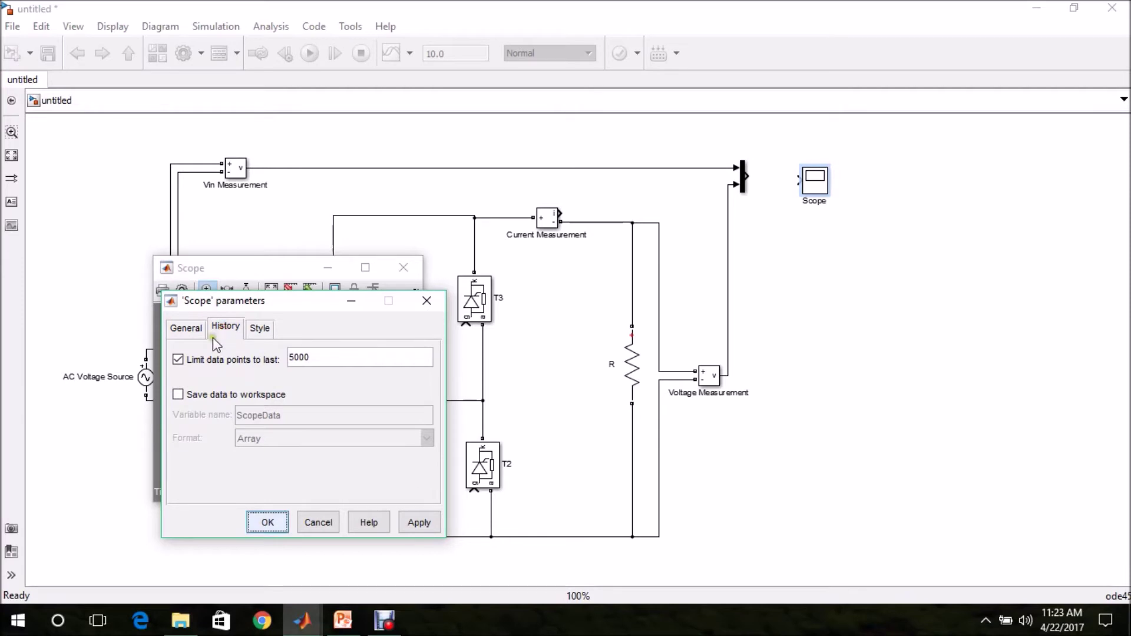
pyautogui.click(178, 360)
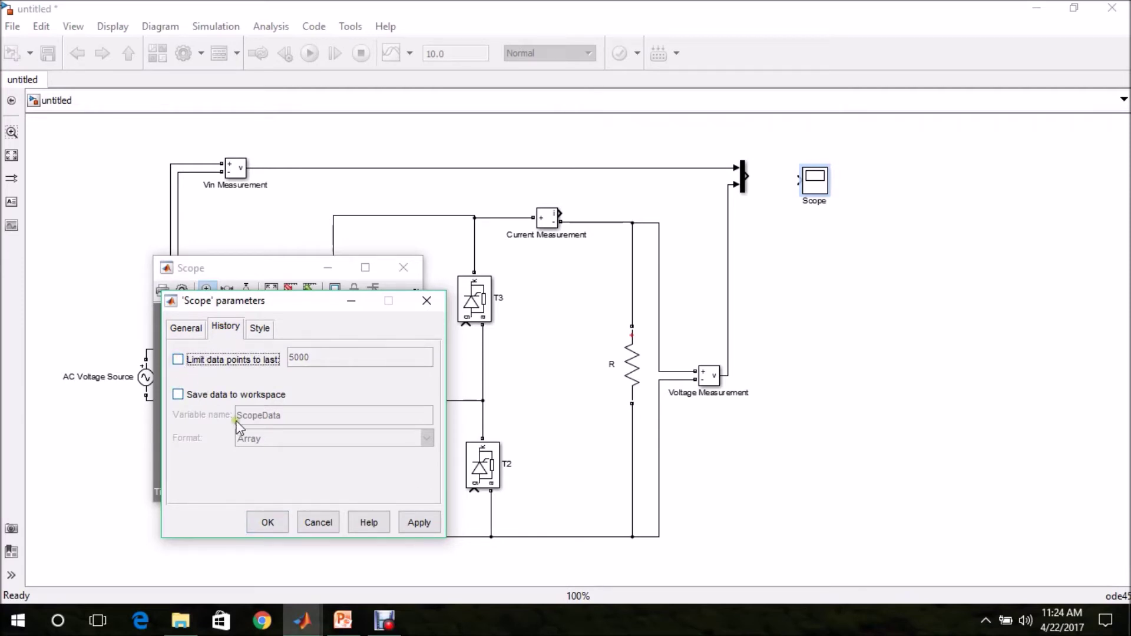
pyautogui.click(267, 523)
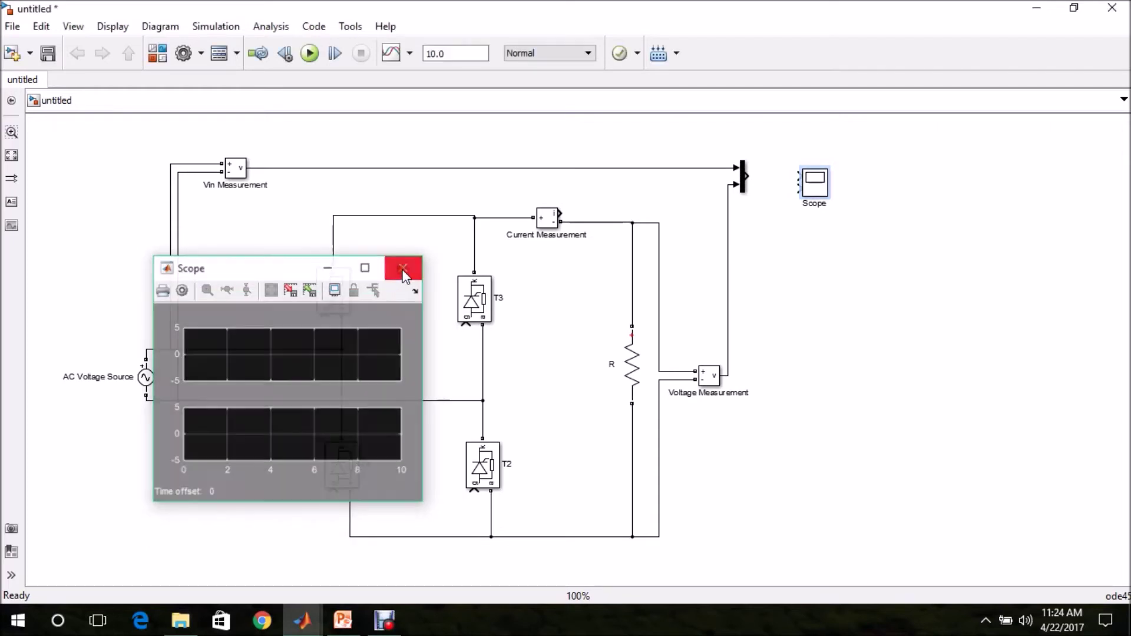
pyautogui.click(401, 271)
# Step: Wire the Mux output to the Scope's first input and the Current Measurement's signal output to its second input
pyautogui.click(764, 178)
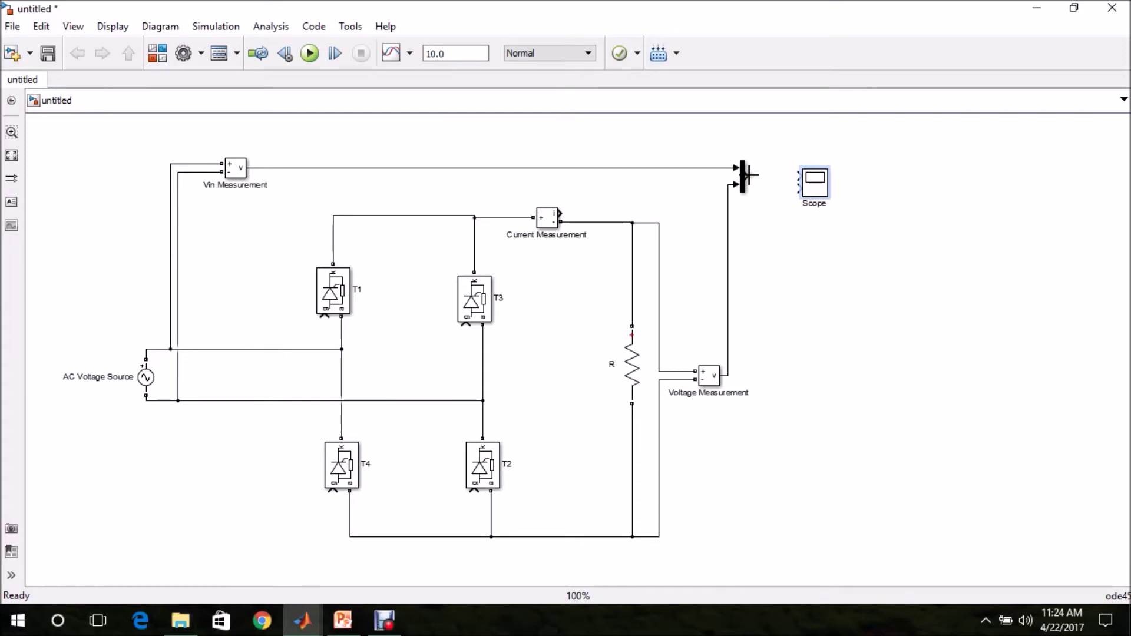
pyautogui.moveTo(748, 174); pyautogui.dragTo(794, 175)
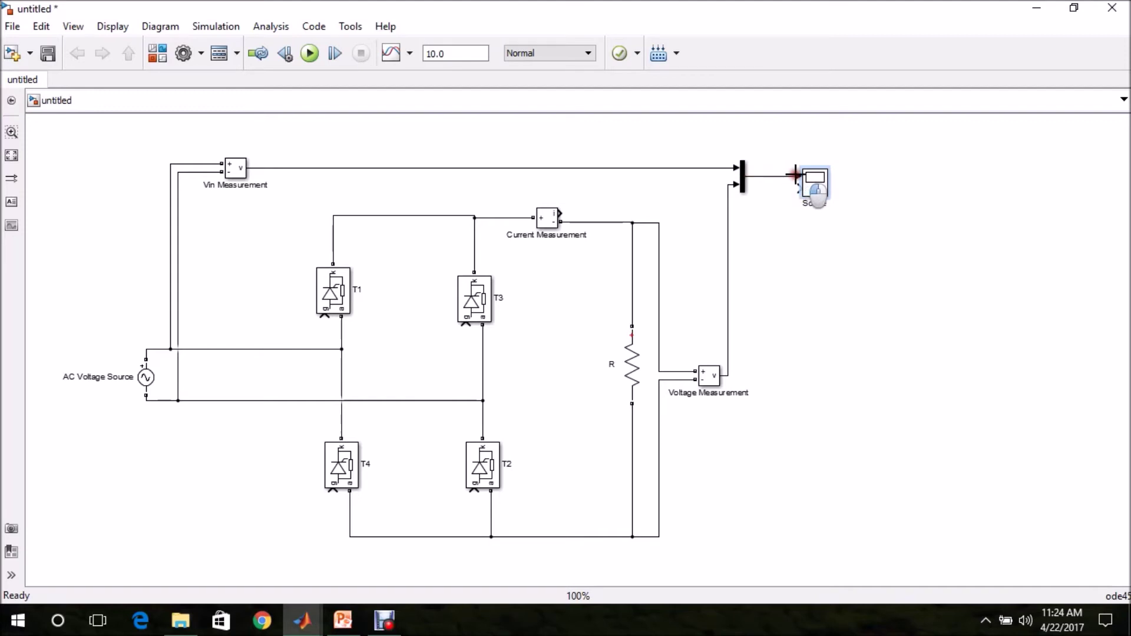
pyautogui.moveTo(796, 188); pyautogui.dragTo(559, 217)
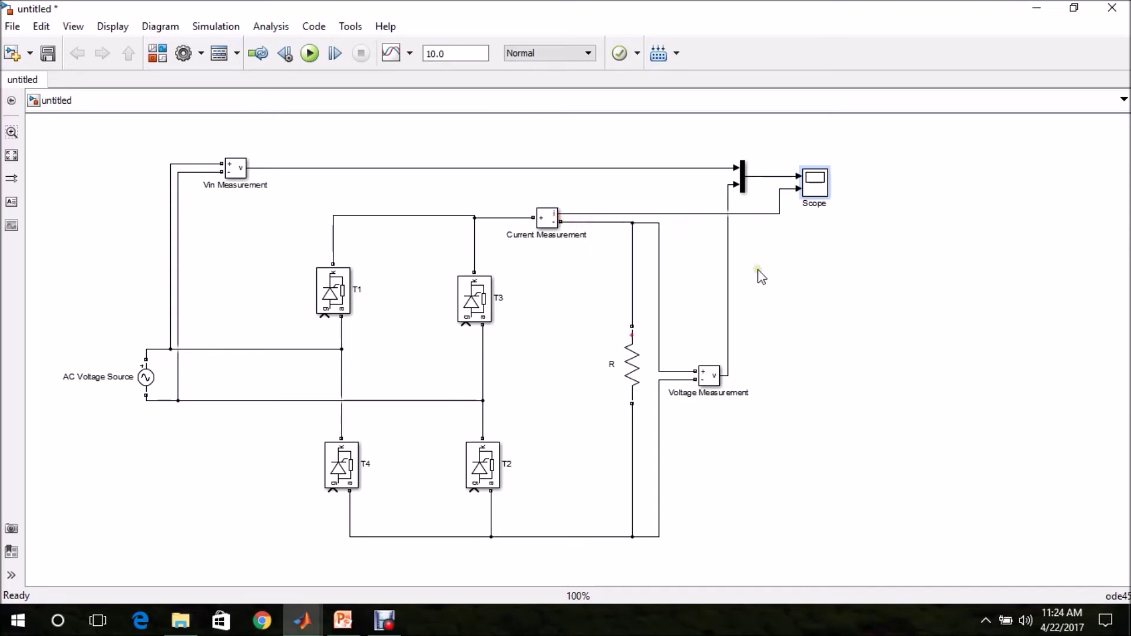
pyautogui.click(626, 388)
pyautogui.click(595, 436)
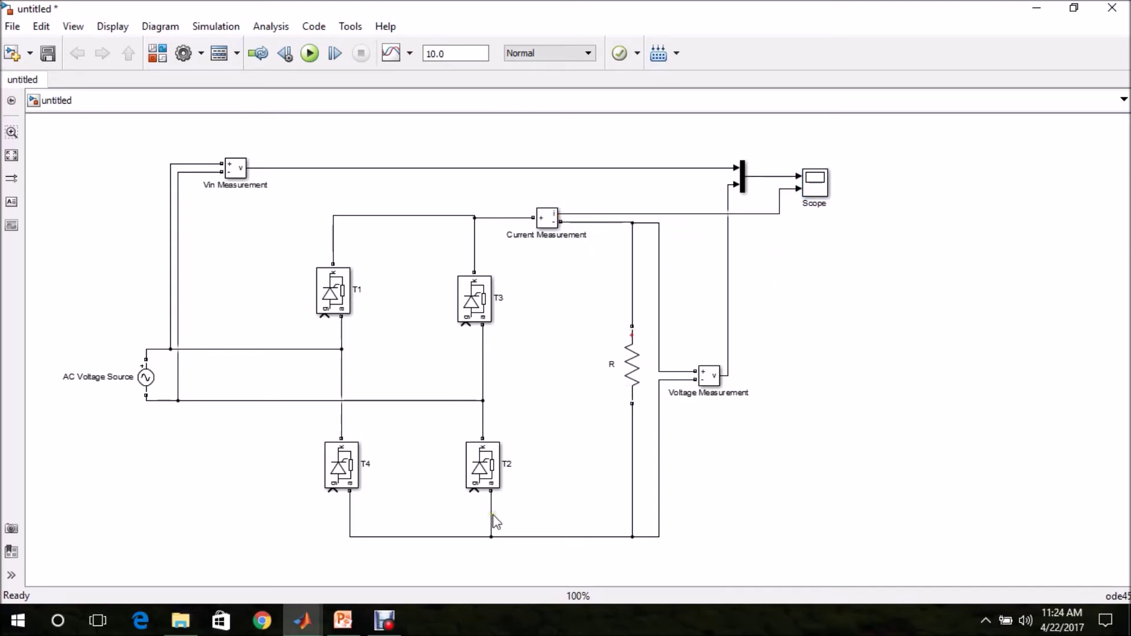
# Step: Add a Pulse Generator from the Simulink Sources library to the left of thyristor T1
pyautogui.moveTo(308, 627)
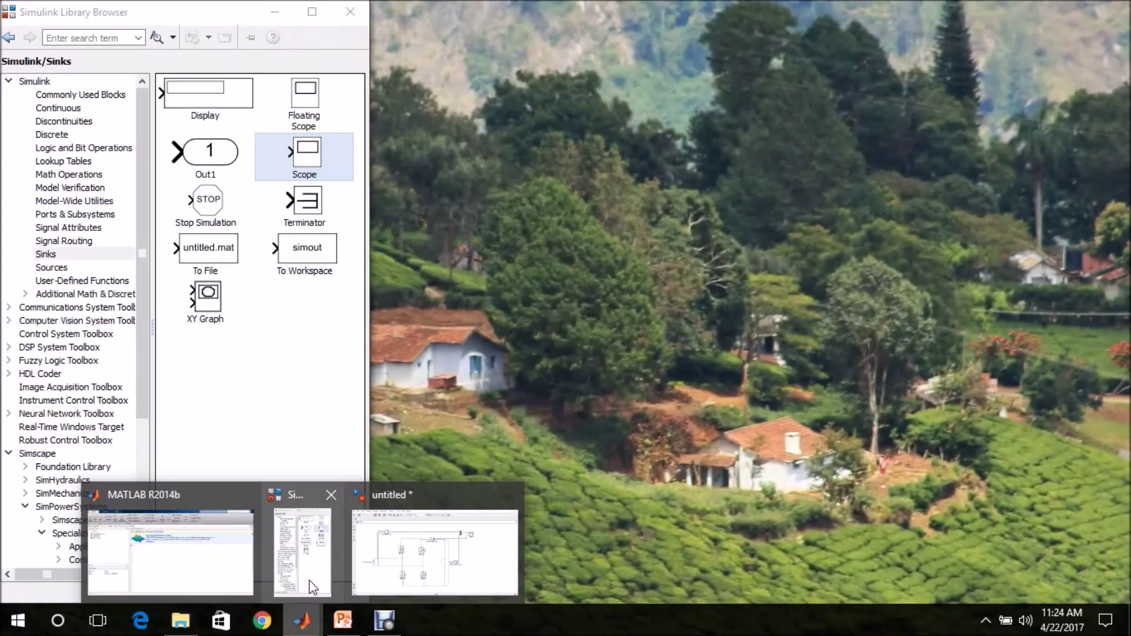
pyautogui.click(311, 586)
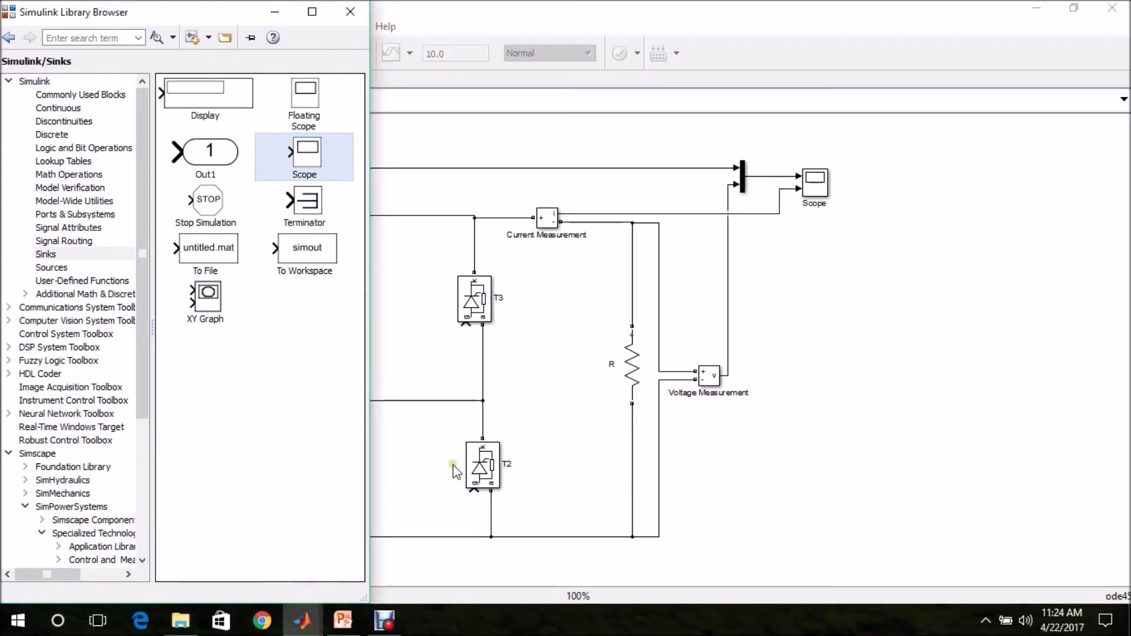
pyautogui.click(478, 320)
pyautogui.click(140, 158)
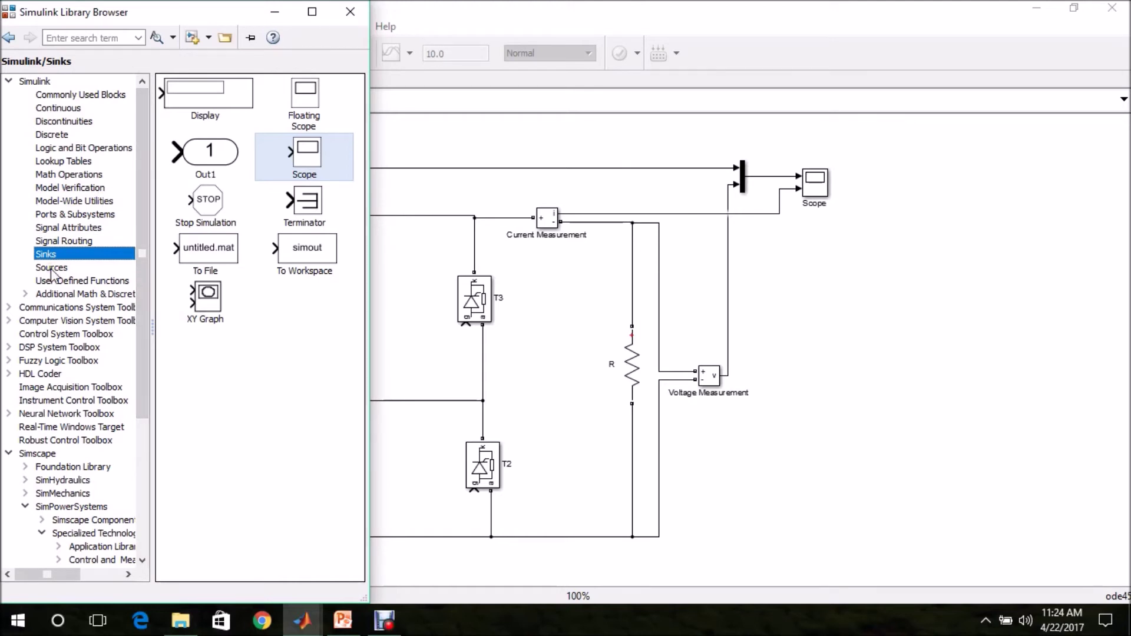
pyautogui.click(36, 84)
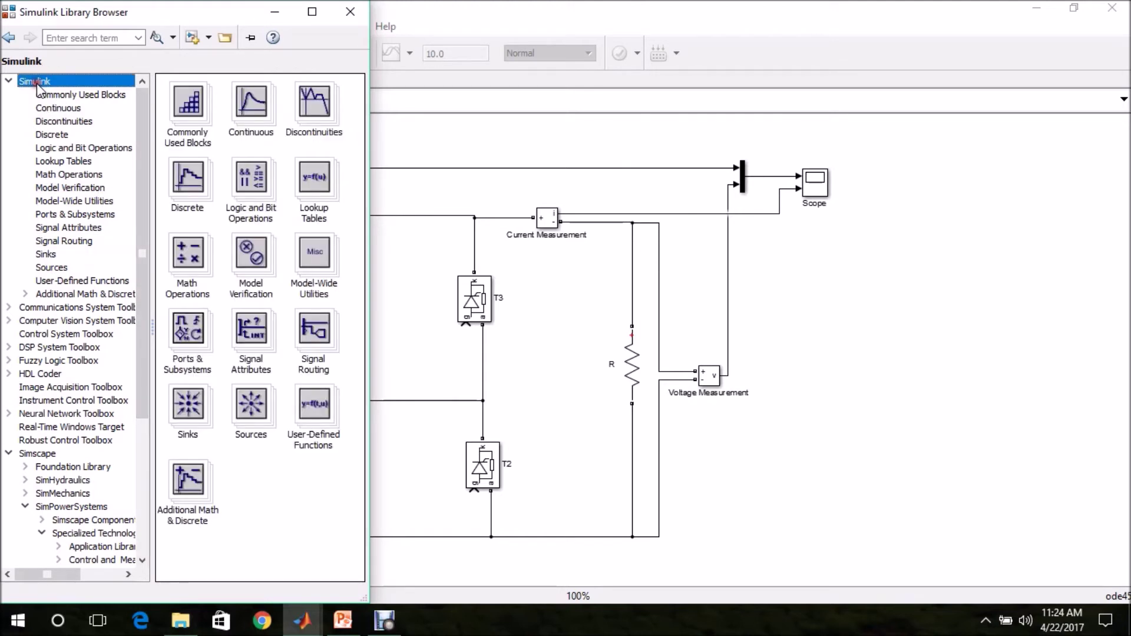
pyautogui.click(47, 269)
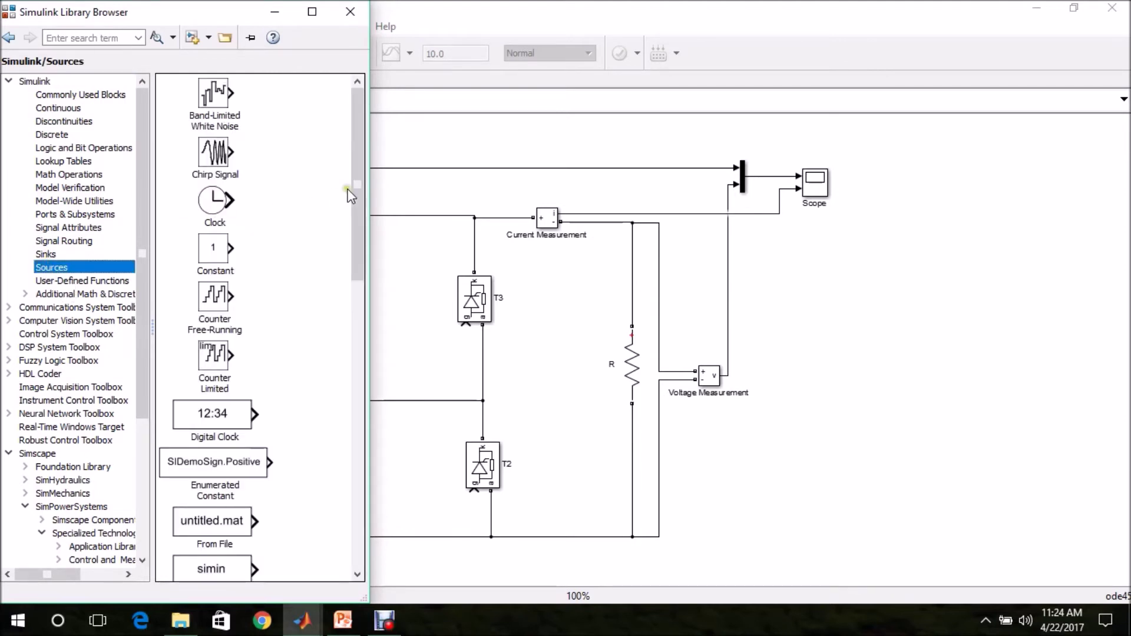
pyautogui.moveTo(356, 188); pyautogui.dragTo(360, 328)
pyautogui.moveTo(360, 372); pyautogui.dragTo(825, 411)
pyautogui.moveTo(877, 401); pyautogui.dragTo(259, 293)
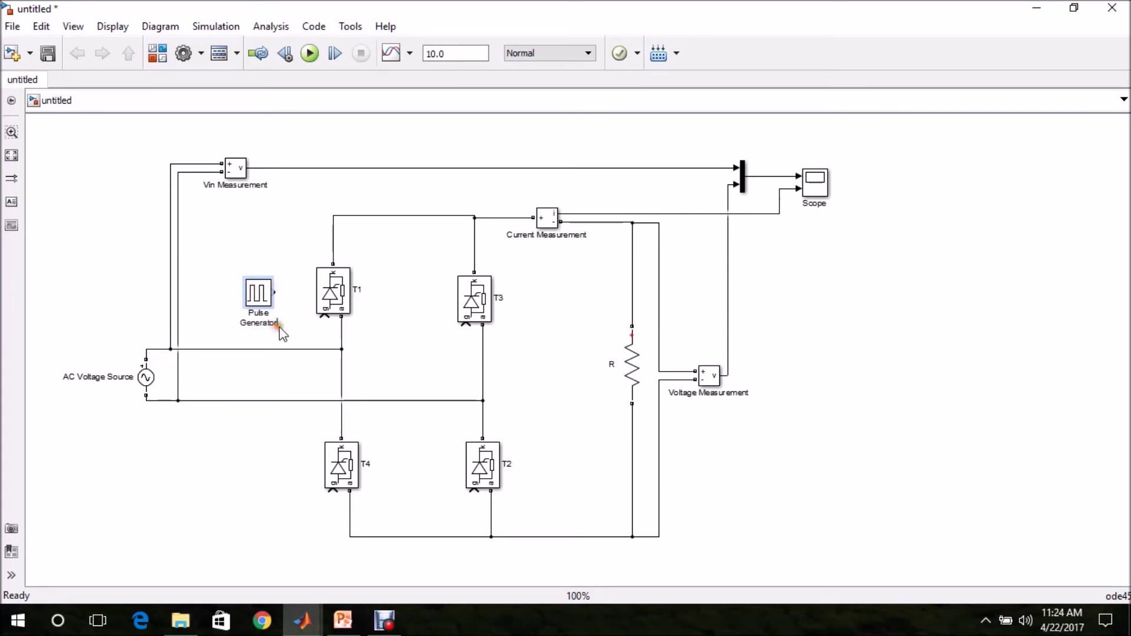
# Step: Rename the Pulse Generator block as Pulse_1
pyautogui.press('BackSpace')
pyautogui.press('BackSpace')
pyautogui.press('BackSpace')
pyautogui.press('BackSpace')
pyautogui.press('BackSpace')
pyautogui.press('BackSpace')
pyautogui.press('BackSpace')
pyautogui.press('BackSpace')
pyautogui.press('BackSpace')
pyautogui.press('BackSpace')
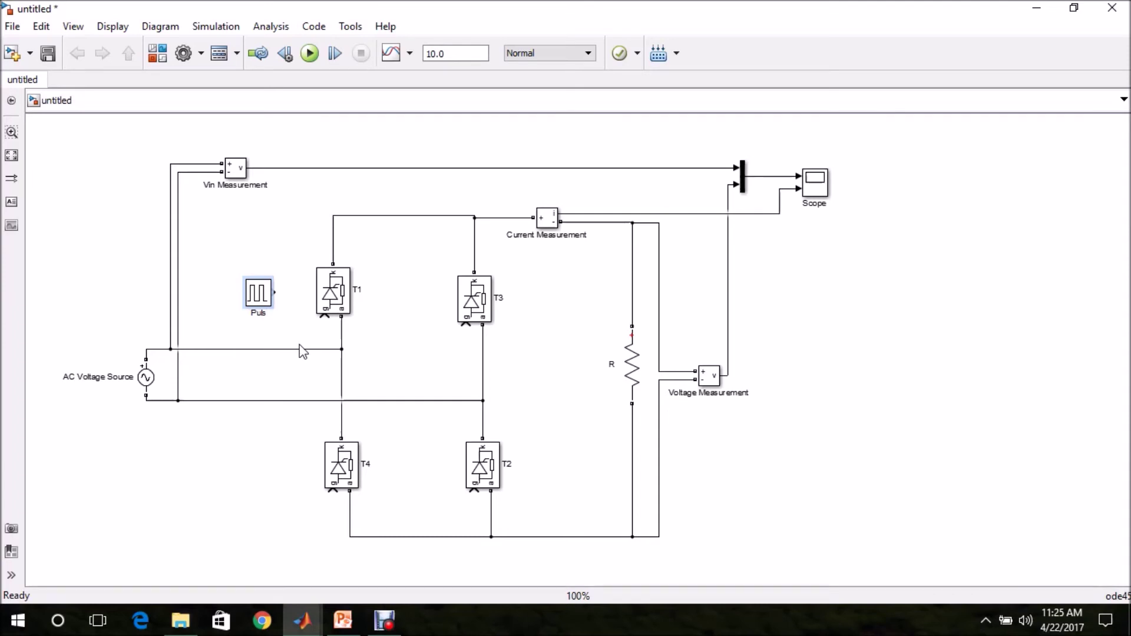
pyautogui.write('e_1')
# Step: Copy Pulse_1 as Pulse_2, Pulse_3 and Pulse_4 beside T2, T3 and T4, and wire each generator to its thyristor's gate
pyautogui.moveTo(258, 292); pyautogui.dragTo(260, 520)
pyautogui.moveTo(269, 293)
pyautogui.mouseDown()
pyautogui.moveTo(271, 324)
pyautogui.moveTo(322, 318)
pyautogui.mouseUp()
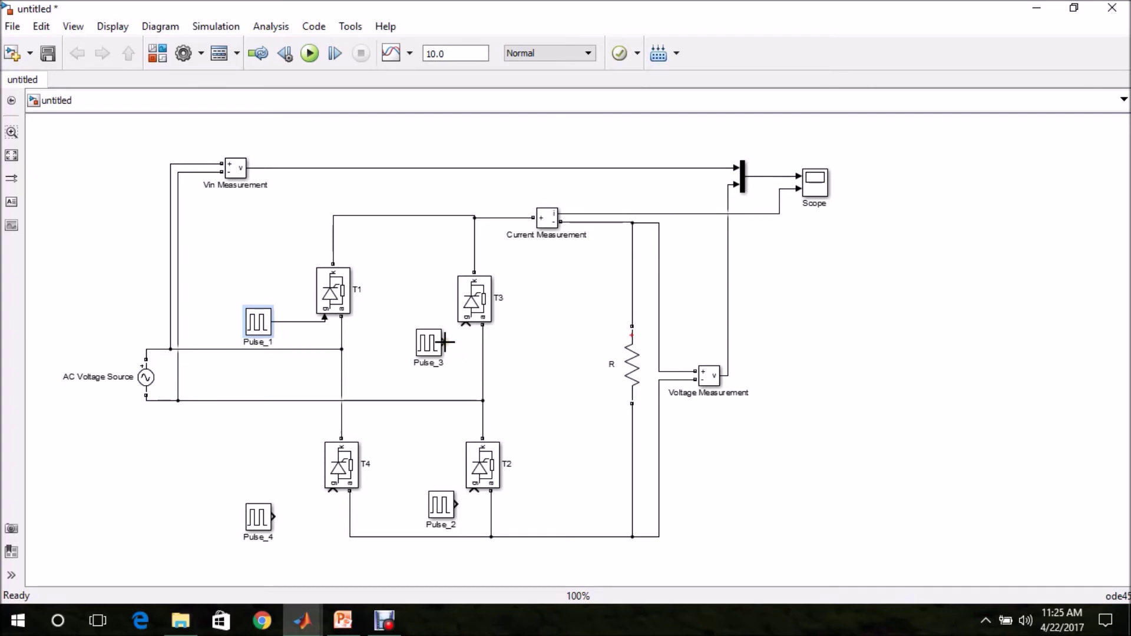
pyautogui.moveTo(446, 345)
pyautogui.mouseDown()
pyautogui.moveTo(465, 362)
pyautogui.moveTo(469, 348)
pyautogui.moveTo(487, 343)
pyautogui.moveTo(466, 323)
pyautogui.mouseUp()
pyautogui.moveTo(457, 503)
pyautogui.mouseDown()
pyautogui.moveTo(486, 507)
pyautogui.moveTo(474, 492)
pyautogui.mouseUp()
pyautogui.moveTo(276, 515)
pyautogui.mouseDown()
pyautogui.moveTo(308, 498)
pyautogui.moveTo(347, 505)
pyautogui.moveTo(333, 492)
pyautogui.mouseUp()
# Step: Move Pulse_4 and Pulse_1 to the right, closer to thyristors T4 and T1
pyautogui.click(259, 521)
pyautogui.moveTo(262, 523); pyautogui.dragTo(287, 515)
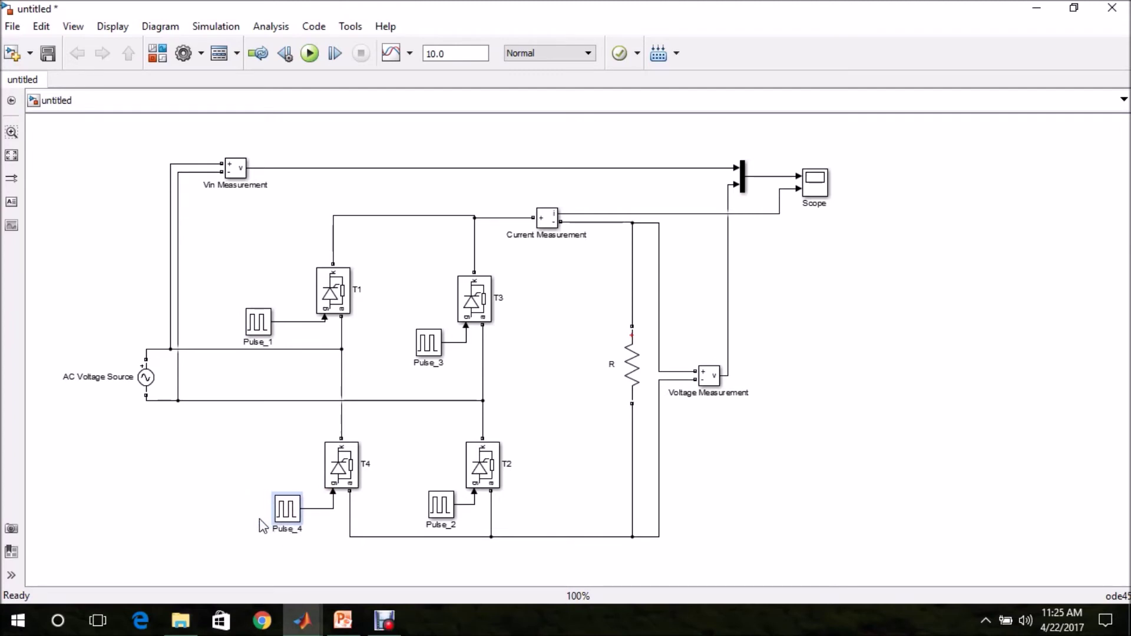
pyautogui.click(260, 324)
pyautogui.press('Right')
pyautogui.press('Right')
pyautogui.press('Right')
pyautogui.press('Right')
pyautogui.press('Right')
pyautogui.press('Right')
pyautogui.press('Right')
pyautogui.press('Right')
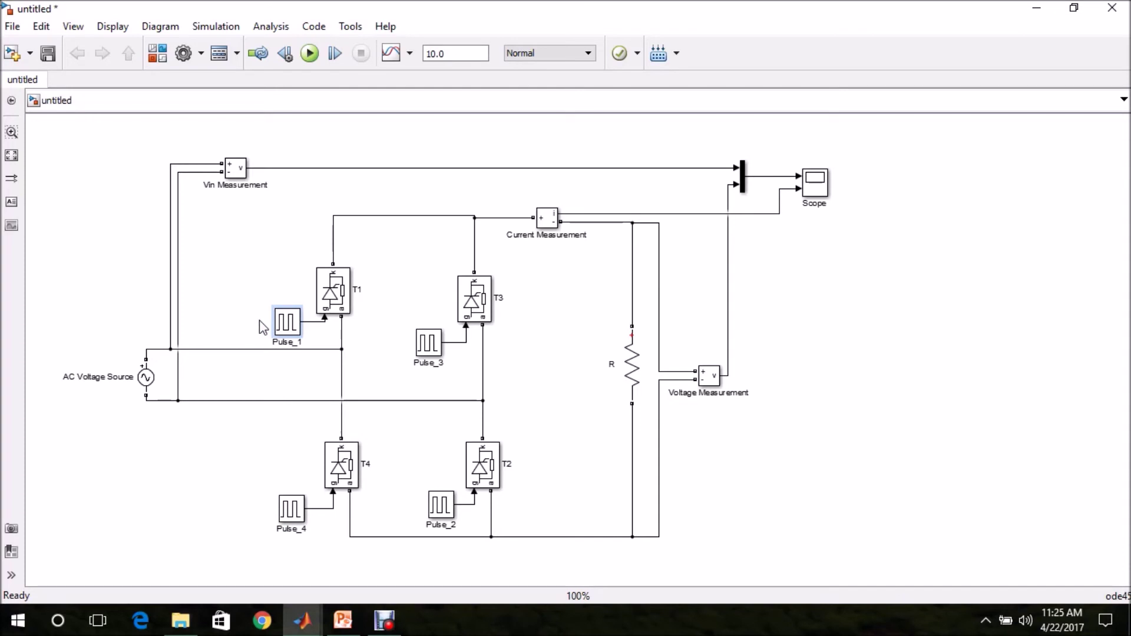
pyautogui.click(401, 420)
# Step: Set Pulse_1's period to 0.02 s and its phase delay to 0.0025 s
pyautogui.click(293, 339)
pyautogui.doubleClick(284, 319)
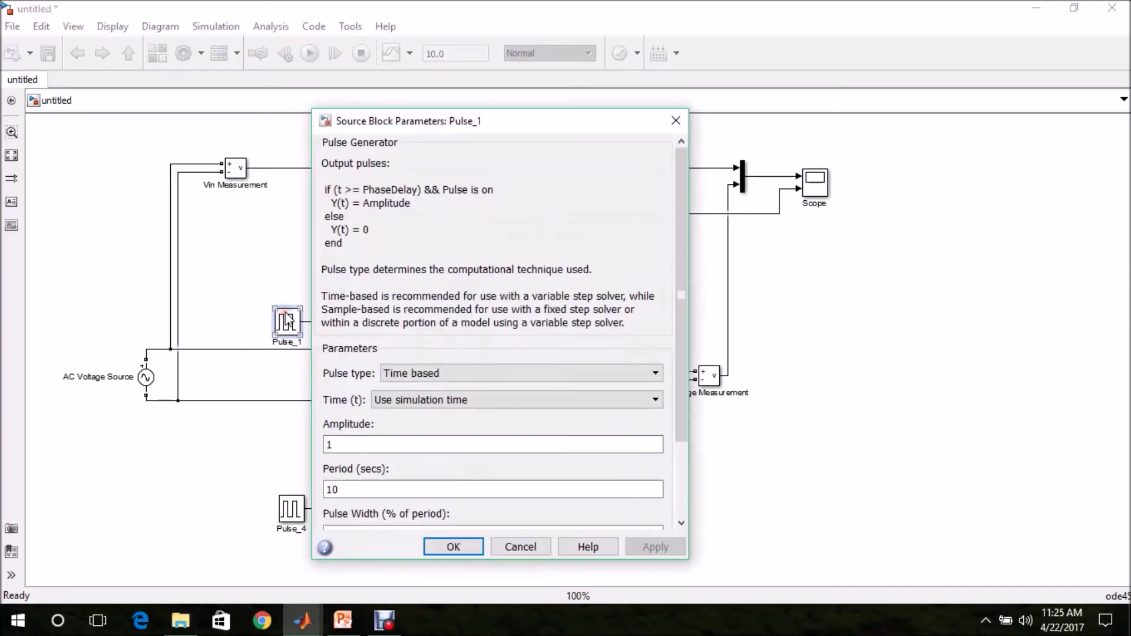
pyautogui.moveTo(680, 224); pyautogui.dragTo(681, 323)
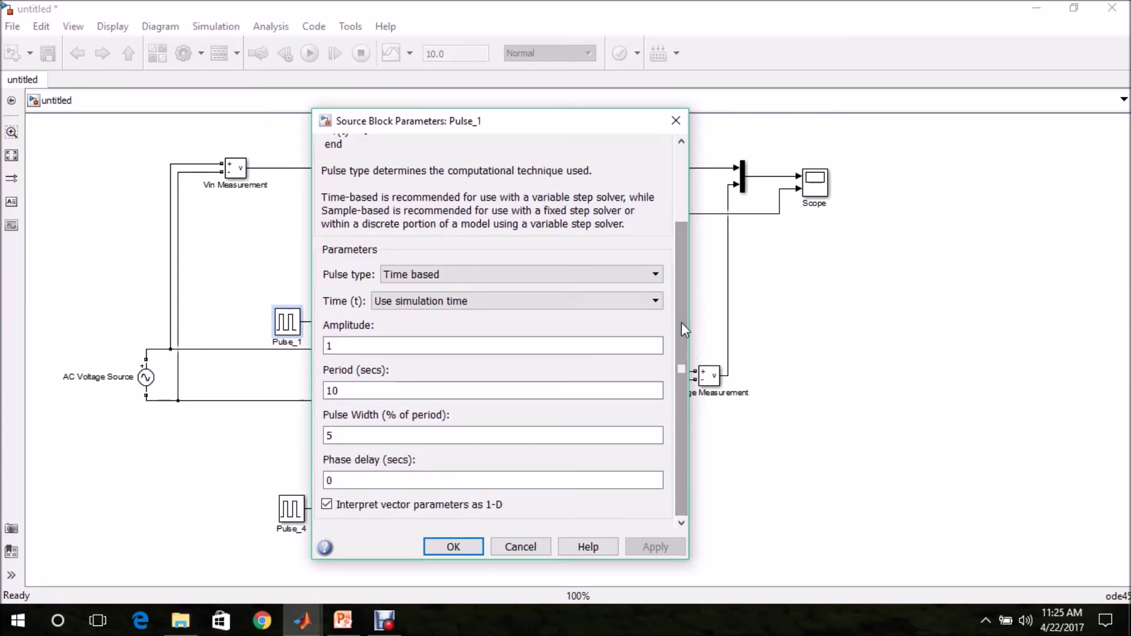
pyautogui.click(522, 391)
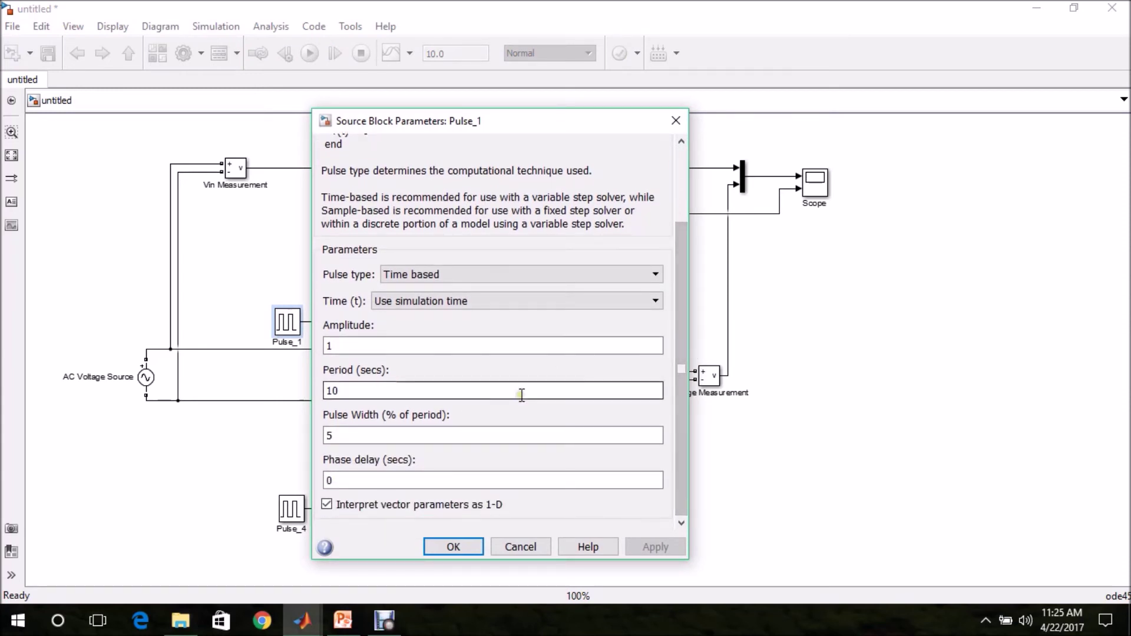
pyautogui.doubleClick(371, 390)
pyautogui.write('0.02')
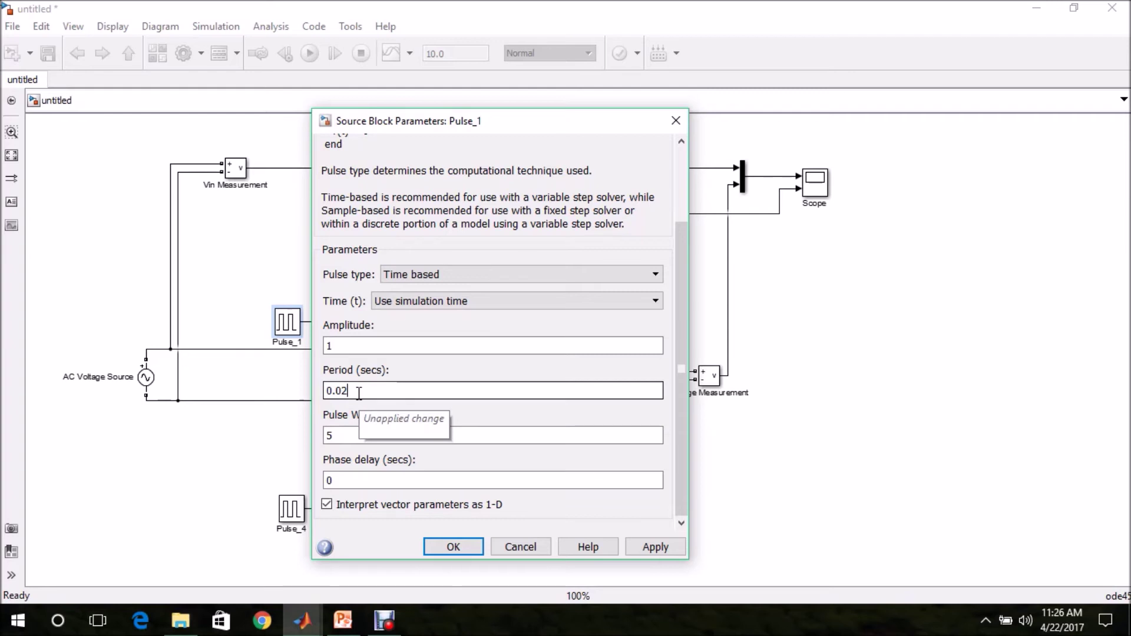
pyautogui.doubleClick(345, 480)
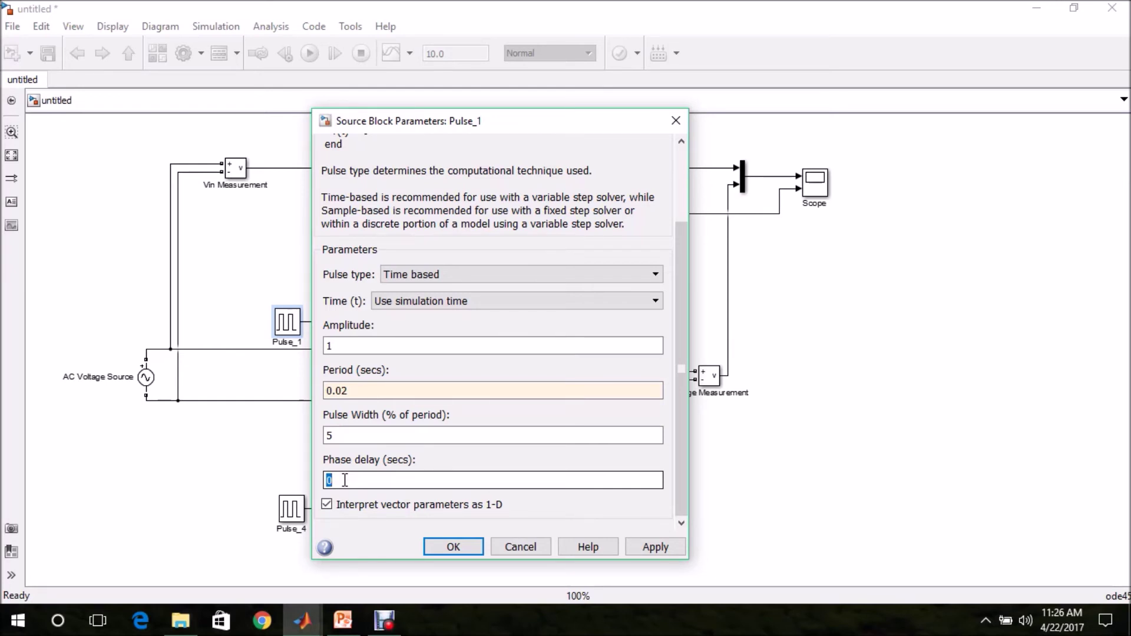
pyautogui.write('0.0025')
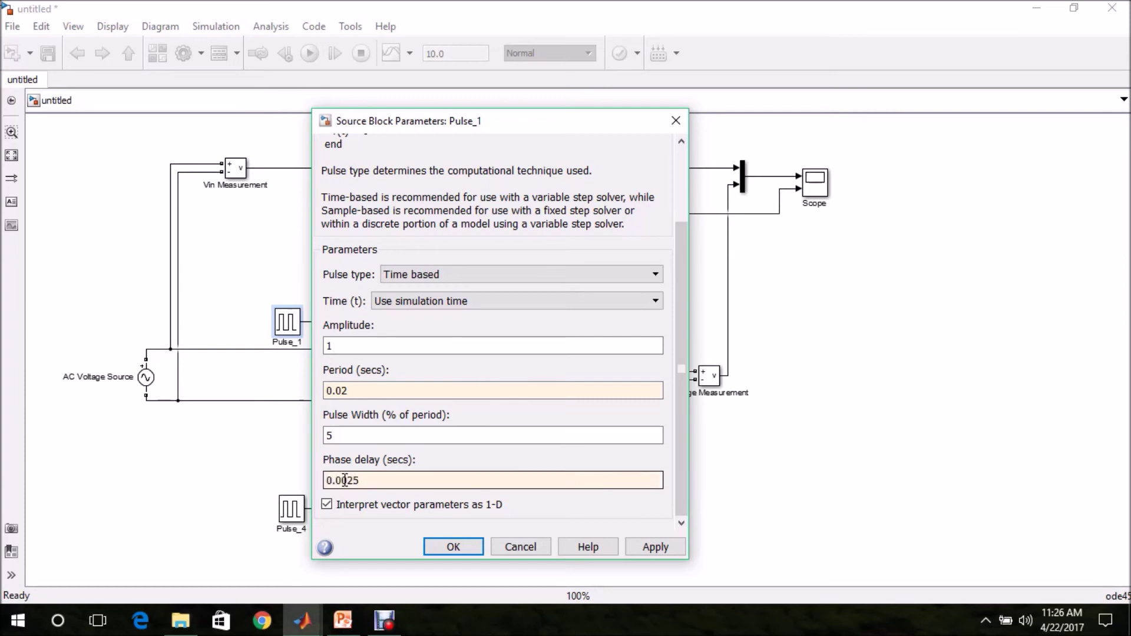
pyautogui.click(451, 546)
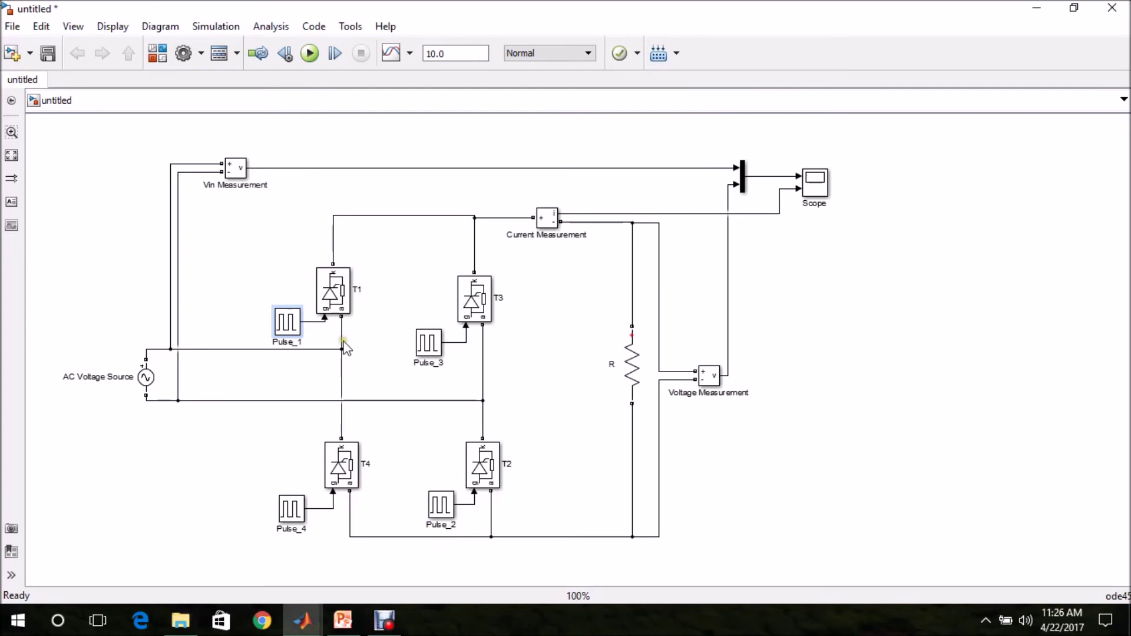
# Step: Set Pulse_2's period to 0.02 s and its phase delay to 0.0025 s
pyautogui.click(325, 303)
pyautogui.click(469, 468)
pyautogui.click(443, 510)
pyautogui.doubleClick(443, 510)
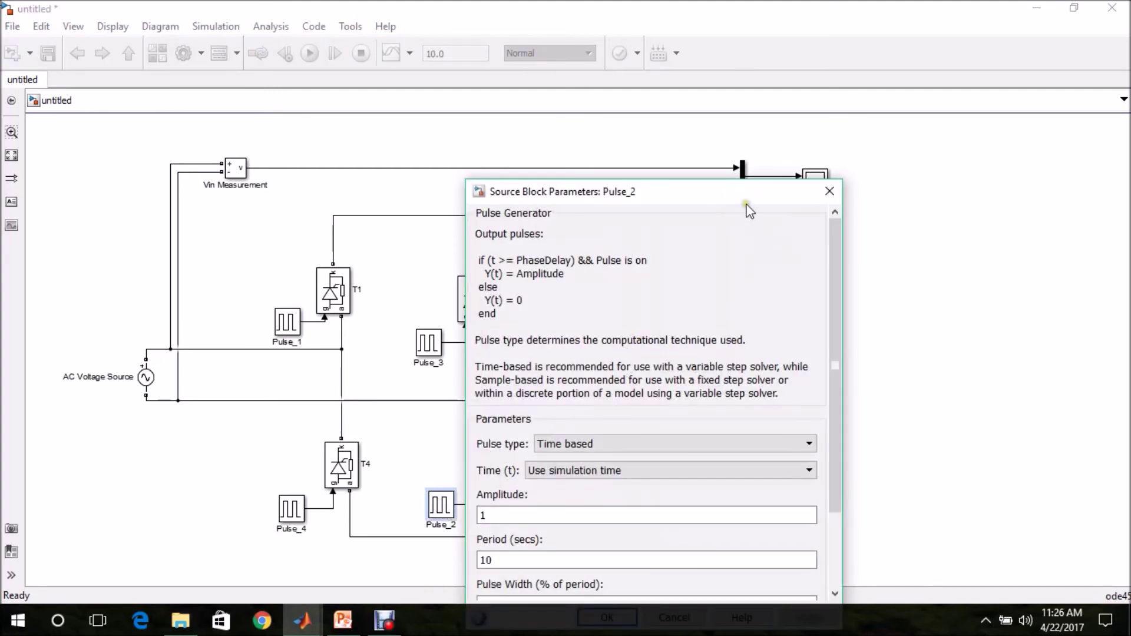
pyautogui.moveTo(746, 195); pyautogui.dragTo(756, 106)
pyautogui.doubleClick(516, 471)
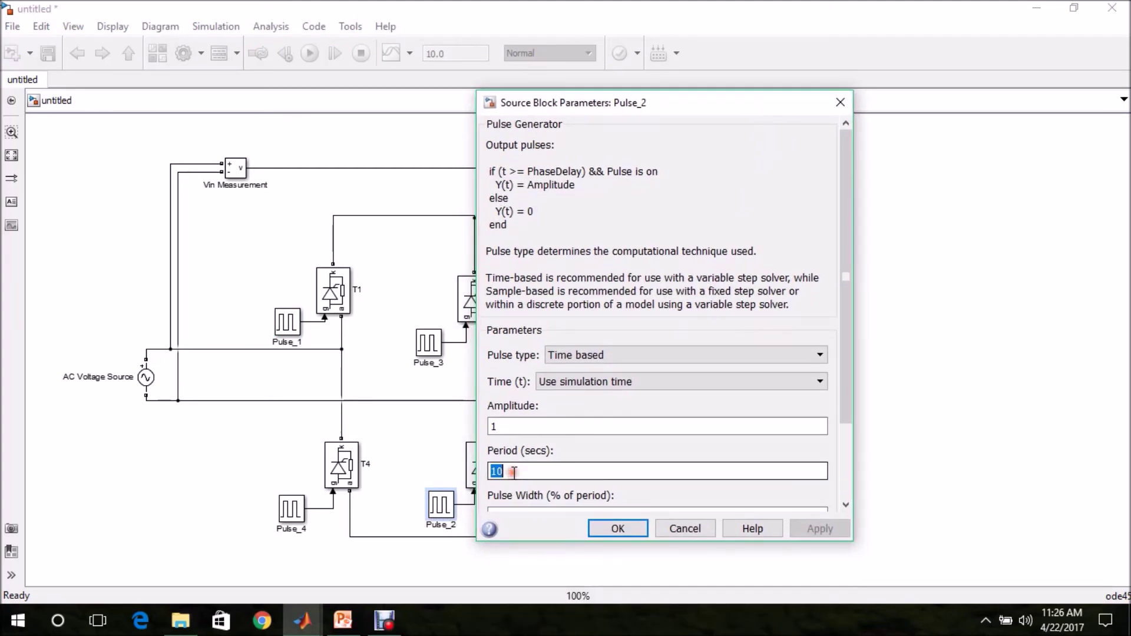
pyautogui.write('0.02')
pyautogui.moveTo(840, 377); pyautogui.dragTo(829, 477)
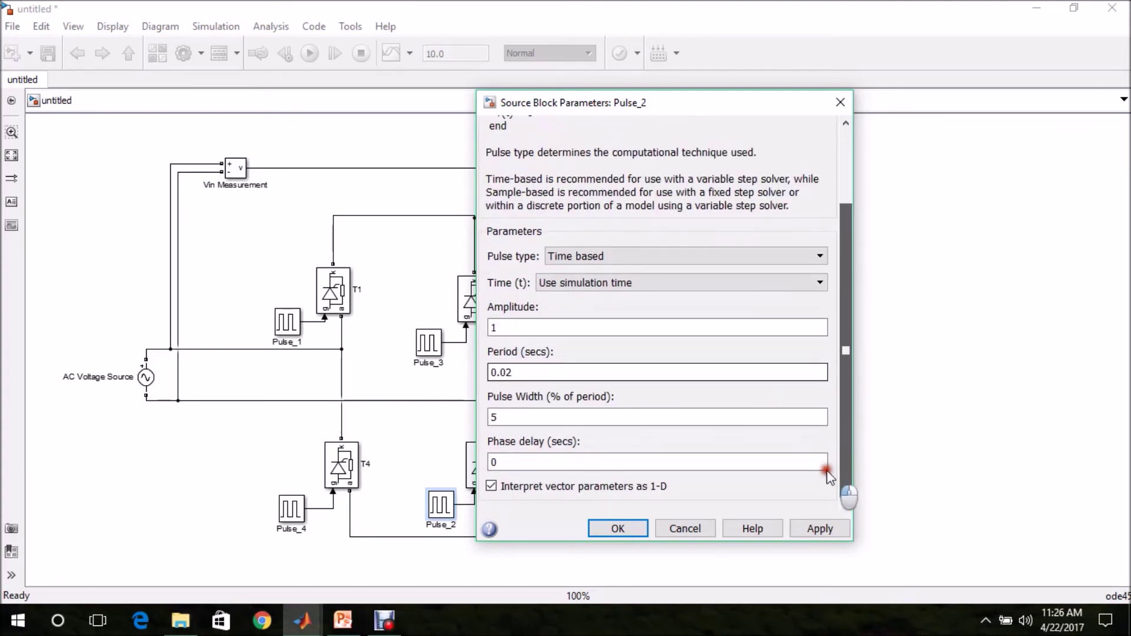
pyautogui.click(559, 464)
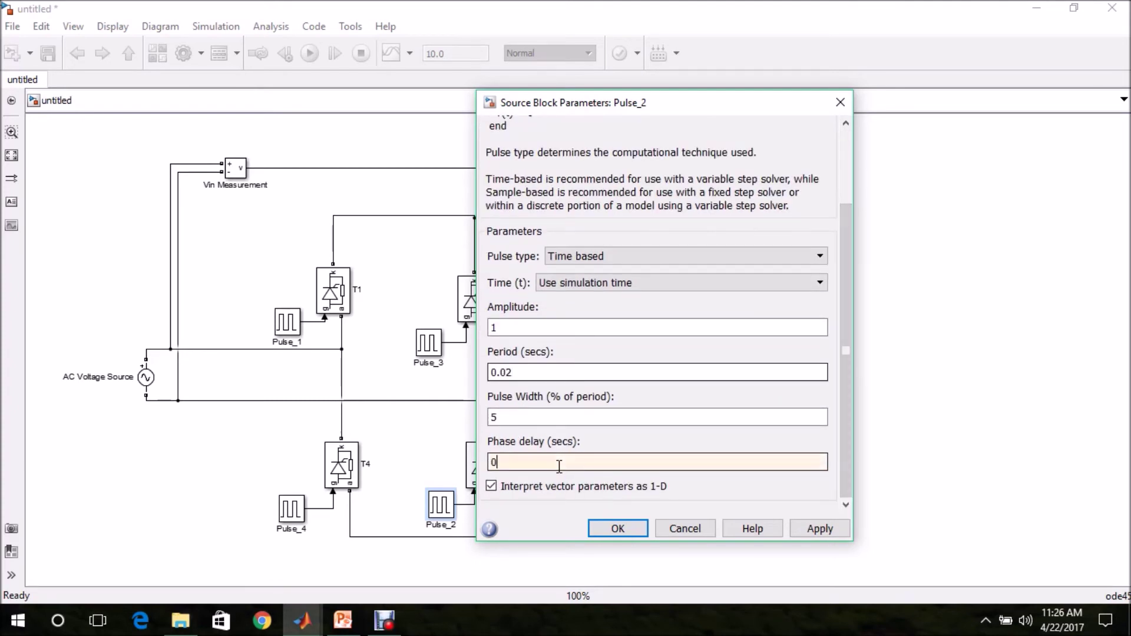
pyautogui.write('.0025')
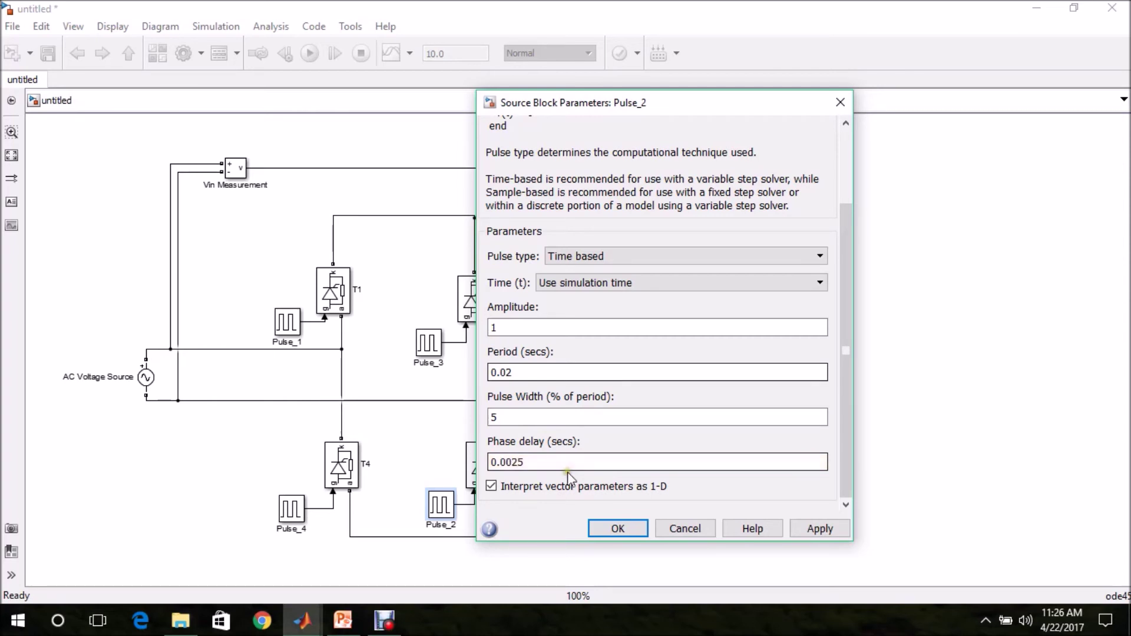
pyautogui.click(596, 529)
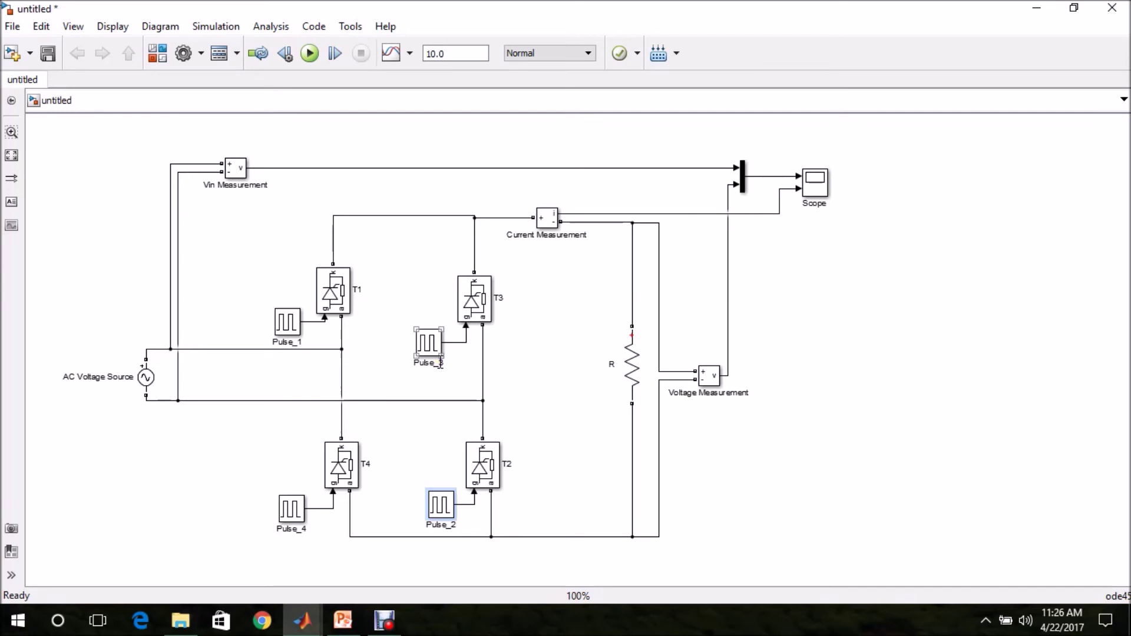
# Step: Set Pulse_3's period to 0.02 s and its phase delay to 0.0125 s
pyautogui.doubleClick(426, 352)
pyautogui.moveTo(818, 295); pyautogui.dragTo(820, 398)
pyautogui.doubleClick(537, 413)
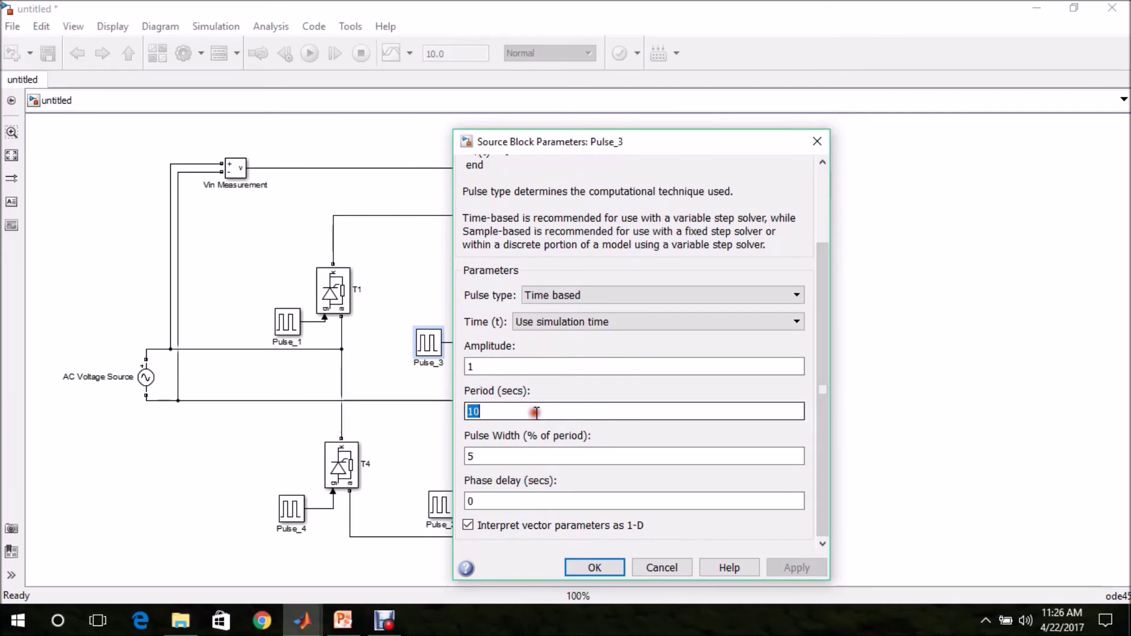
pyautogui.write('0.02')
pyautogui.doubleClick(499, 505)
pyautogui.write('0.0125')
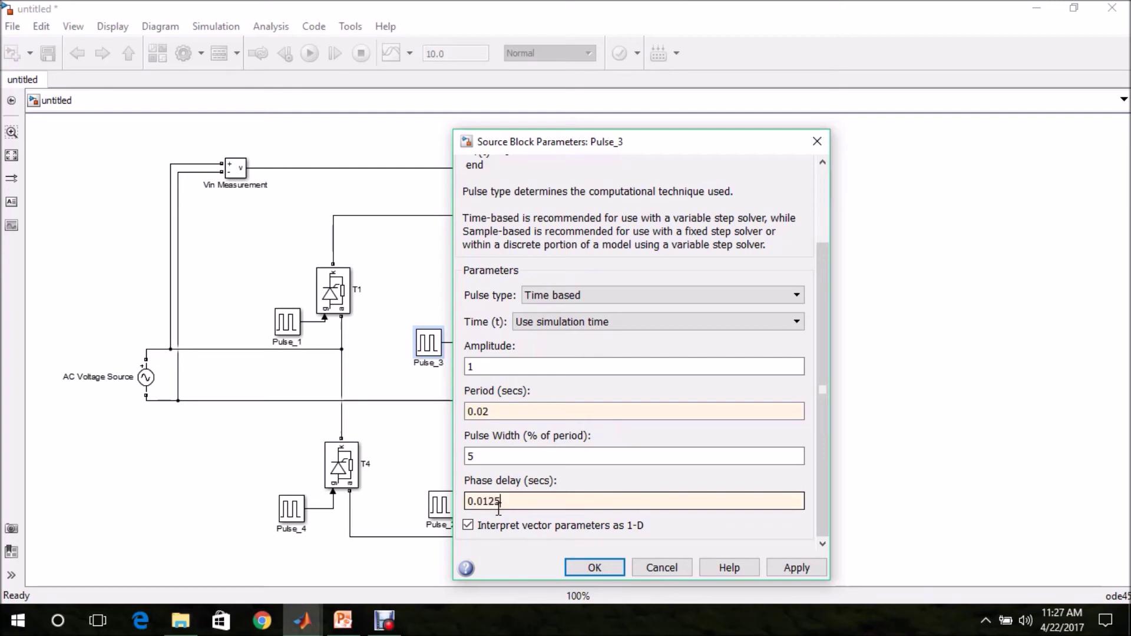
pyautogui.click(583, 567)
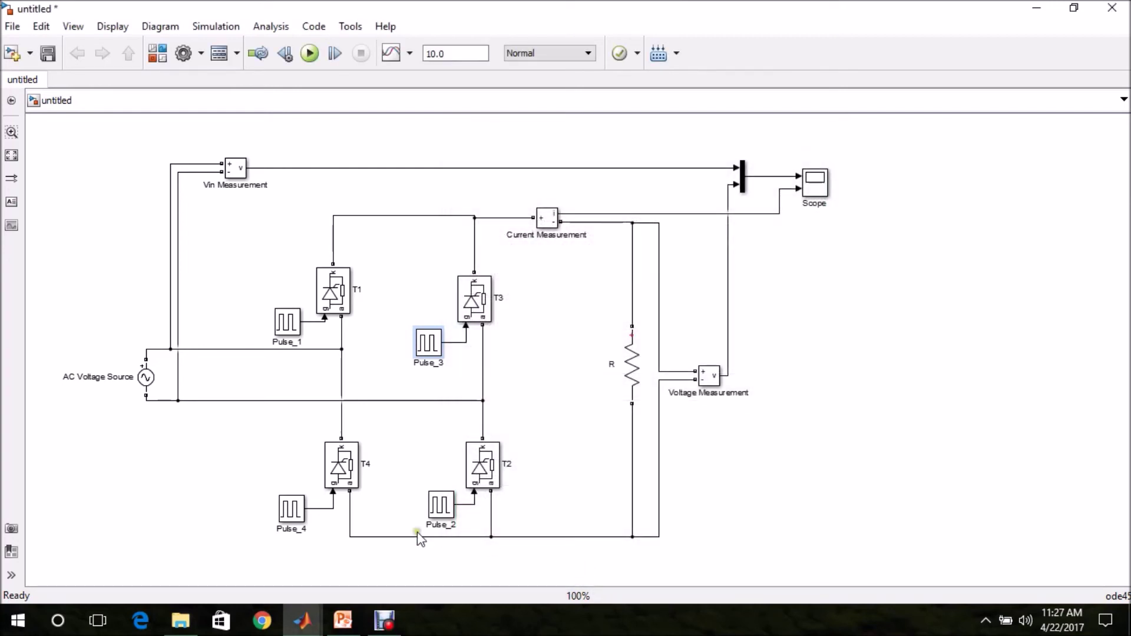
# Step: Set Pulse_4's period to 0.02 s and its phase delay to 0.0125 s
pyautogui.doubleClick(292, 507)
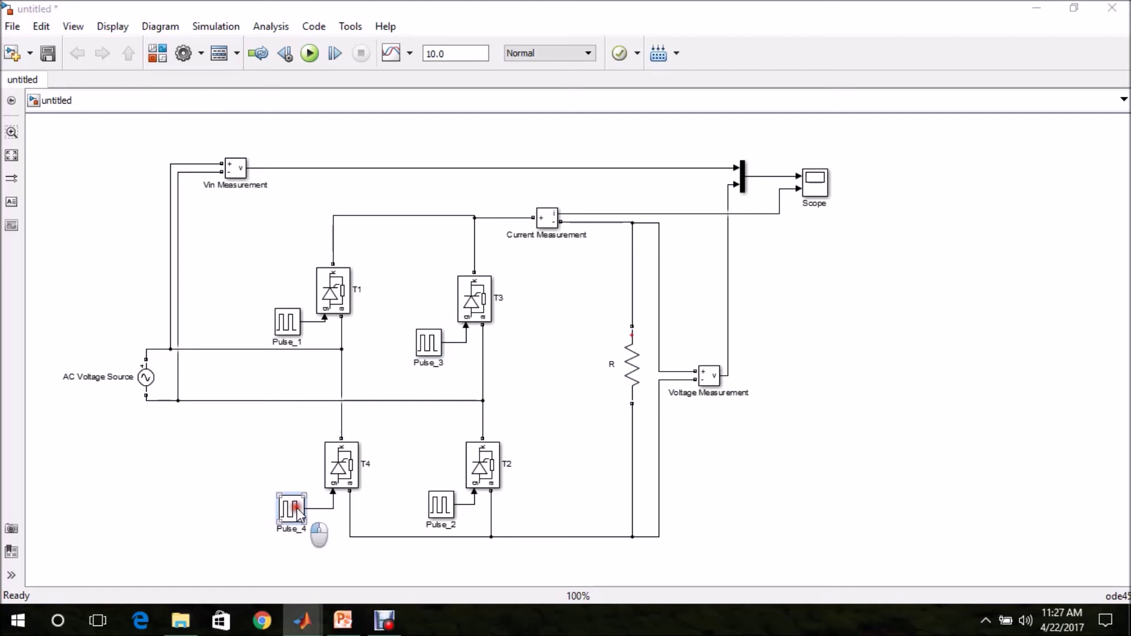
pyautogui.moveTo(645, 191); pyautogui.dragTo(685, 77)
pyautogui.moveTo(718, 119); pyautogui.dragTo(725, 270)
pyautogui.doubleClick(405, 346)
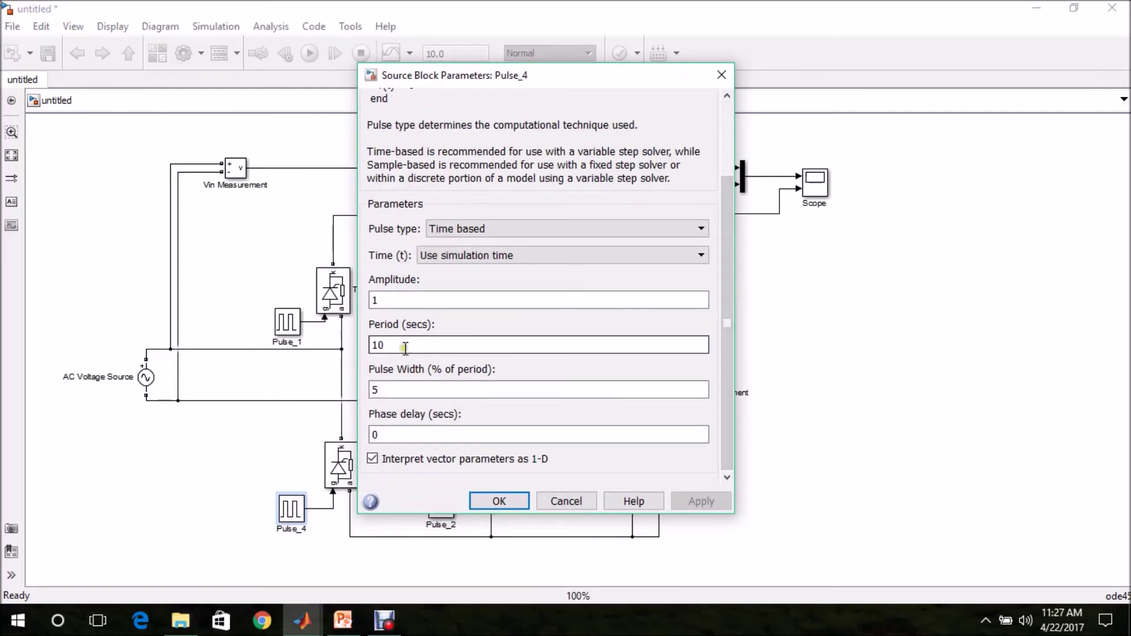
pyautogui.write('0.02')
pyautogui.doubleClick(394, 435)
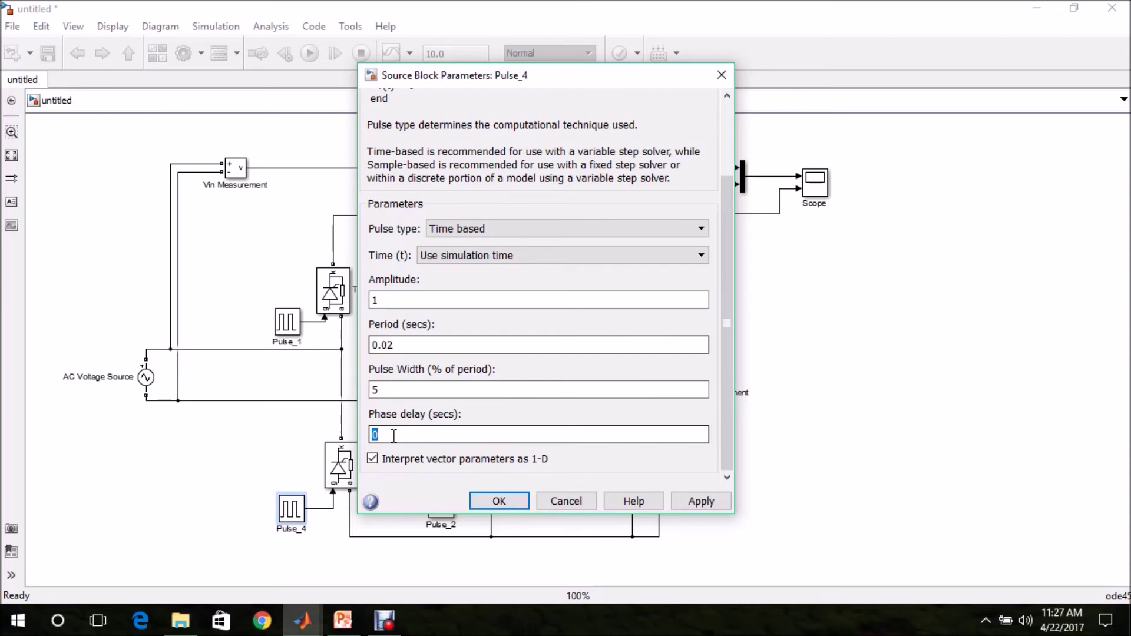
pyautogui.write('0.01')
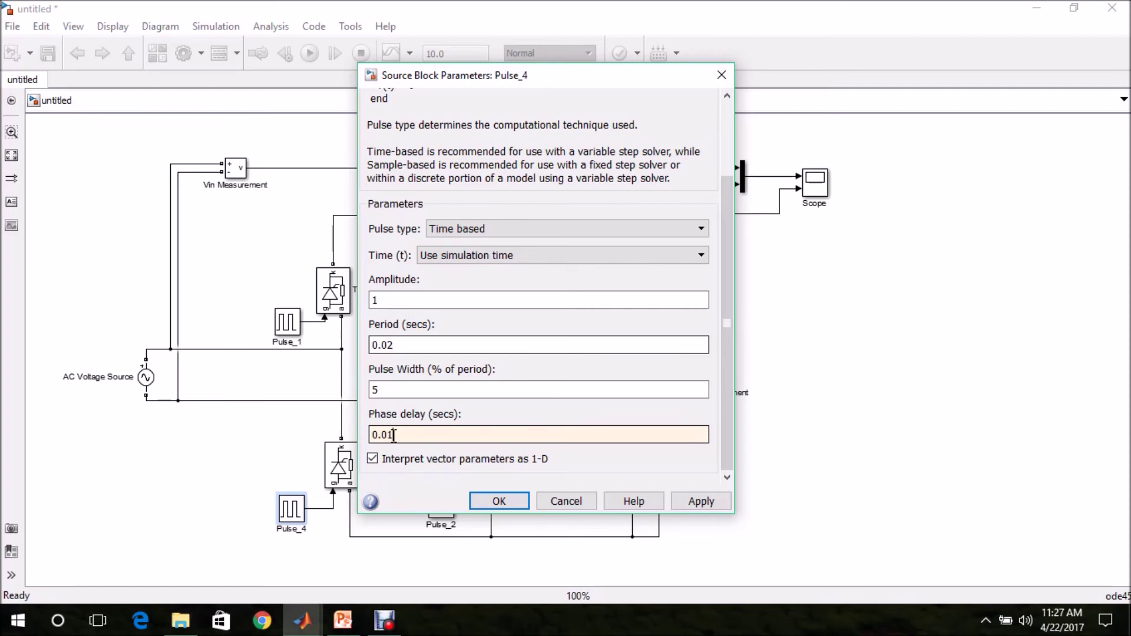
pyautogui.write('25')
pyautogui.click(499, 500)
pyautogui.click(535, 415)
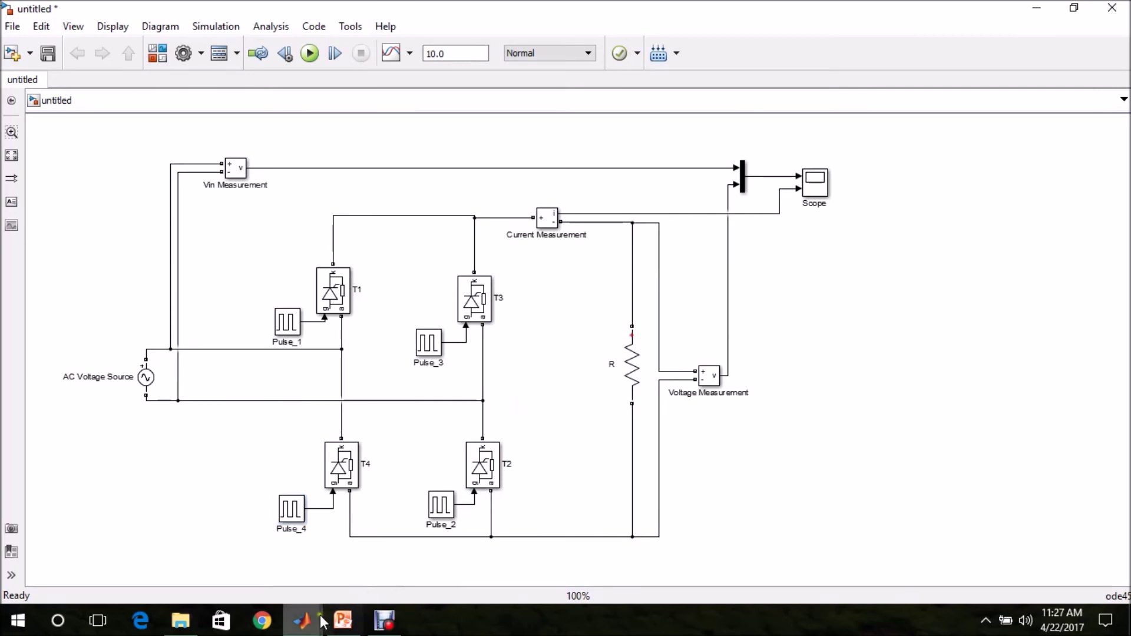
# Step: Add a powergui block from the SimPowerSystems Specialized Technology library to the empty area beside the circuit
pyautogui.click(304, 623)
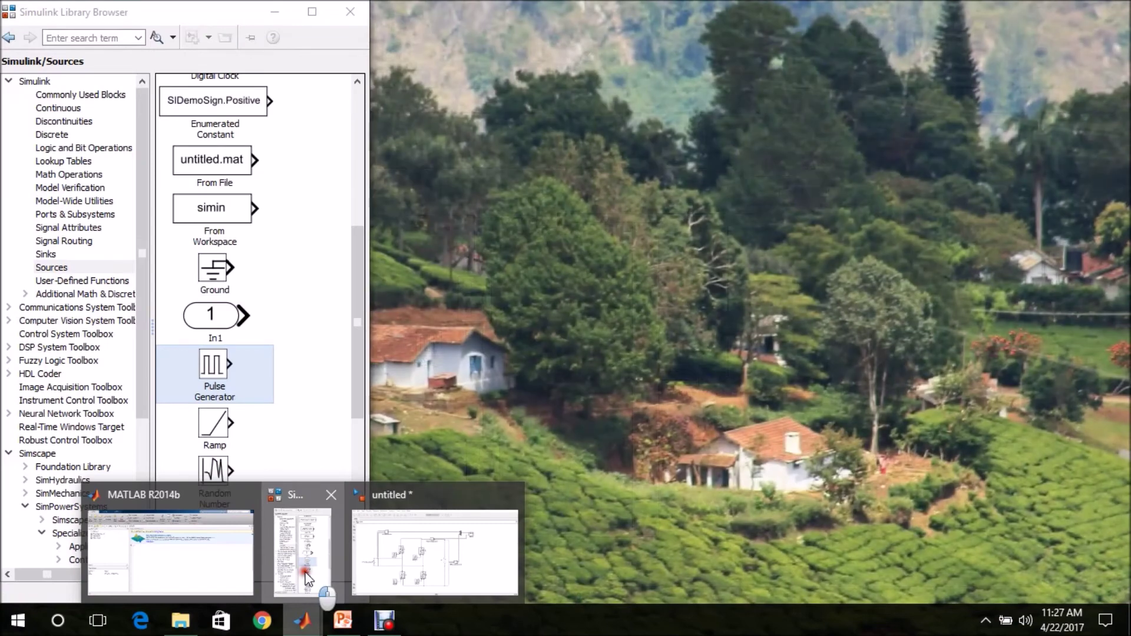
pyautogui.click(303, 554)
pyautogui.moveTo(142, 281); pyautogui.dragTo(138, 391)
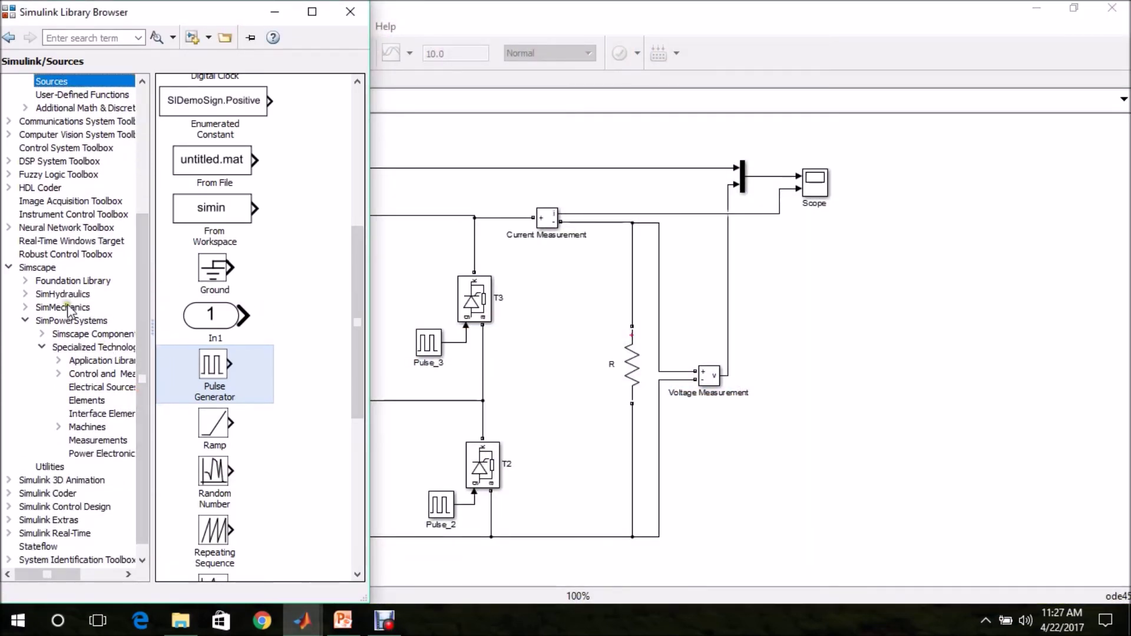
pyautogui.click(41, 268)
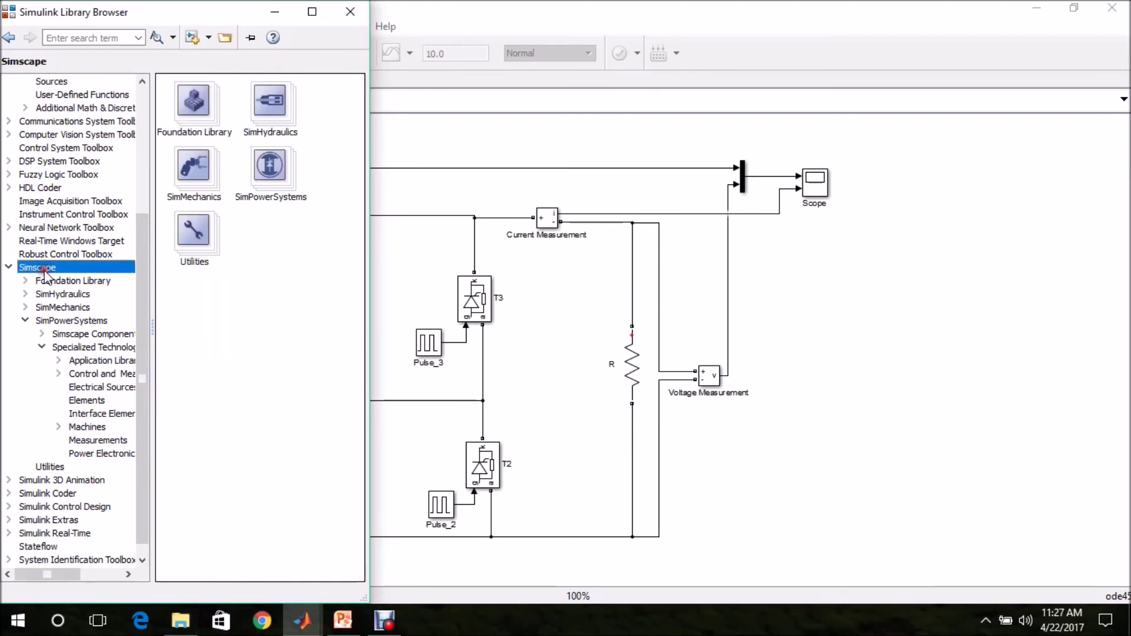
pyautogui.click(53, 322)
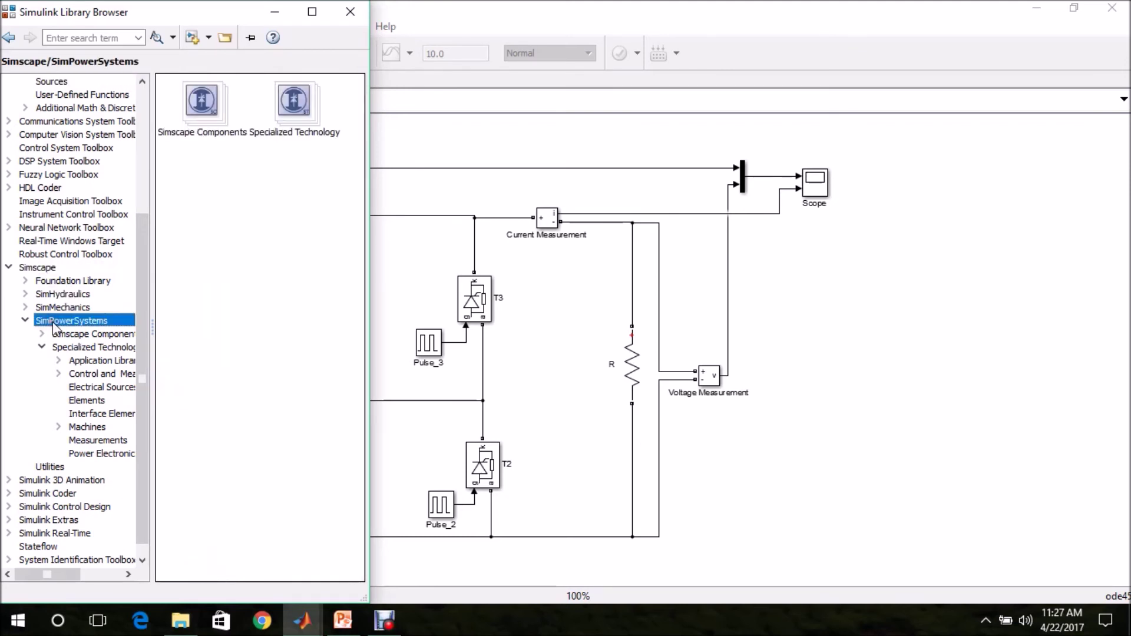
pyautogui.click(59, 348)
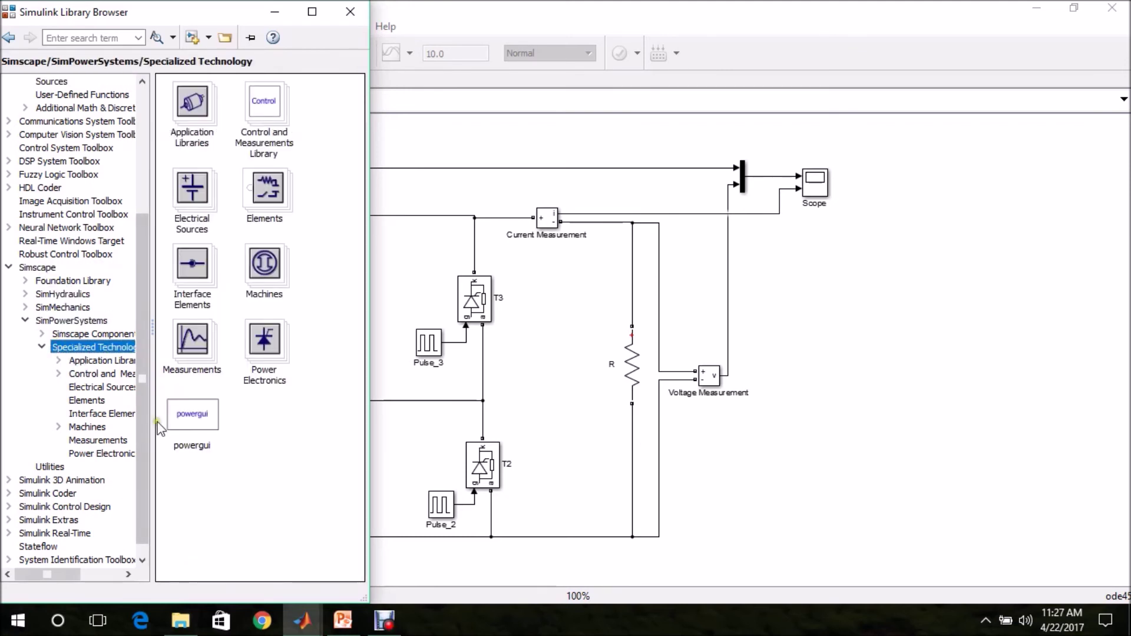
pyautogui.moveTo(188, 424); pyautogui.dragTo(981, 325)
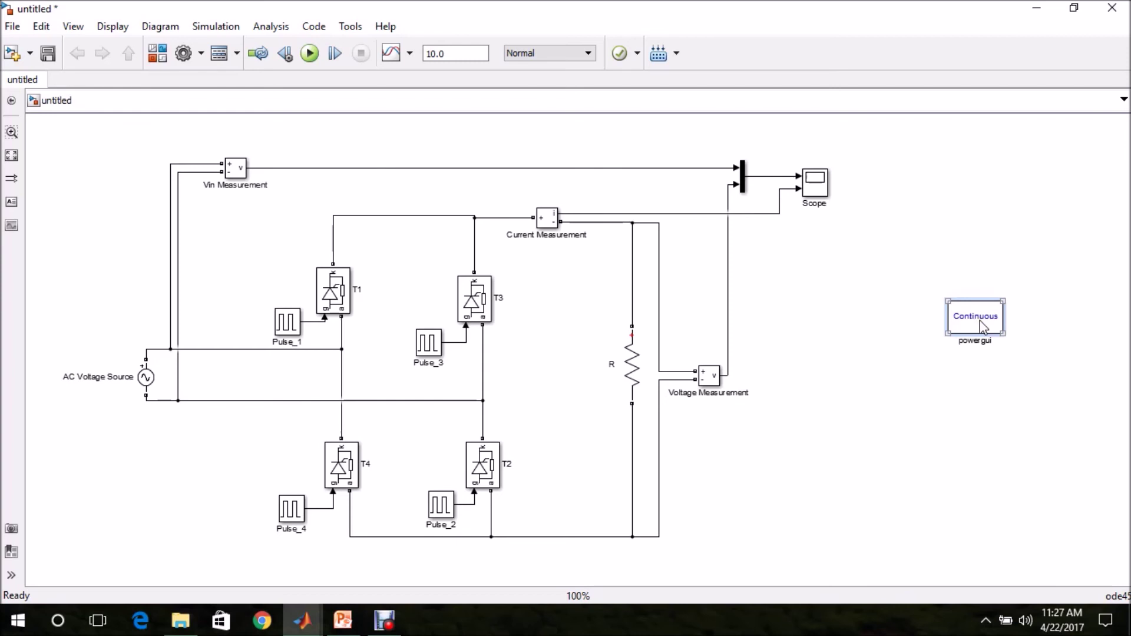
# Step: Configure the powergui block's simulation type as Discrete, keeping the sample time at 50e-6 s
pyautogui.doubleClick(979, 324)
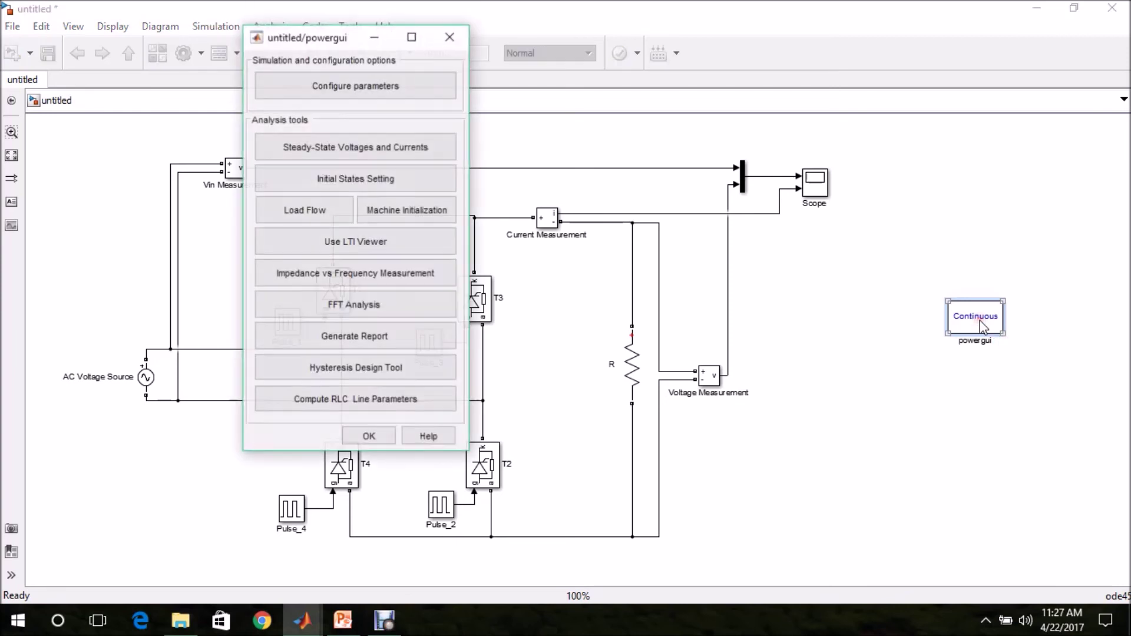
pyautogui.click(377, 86)
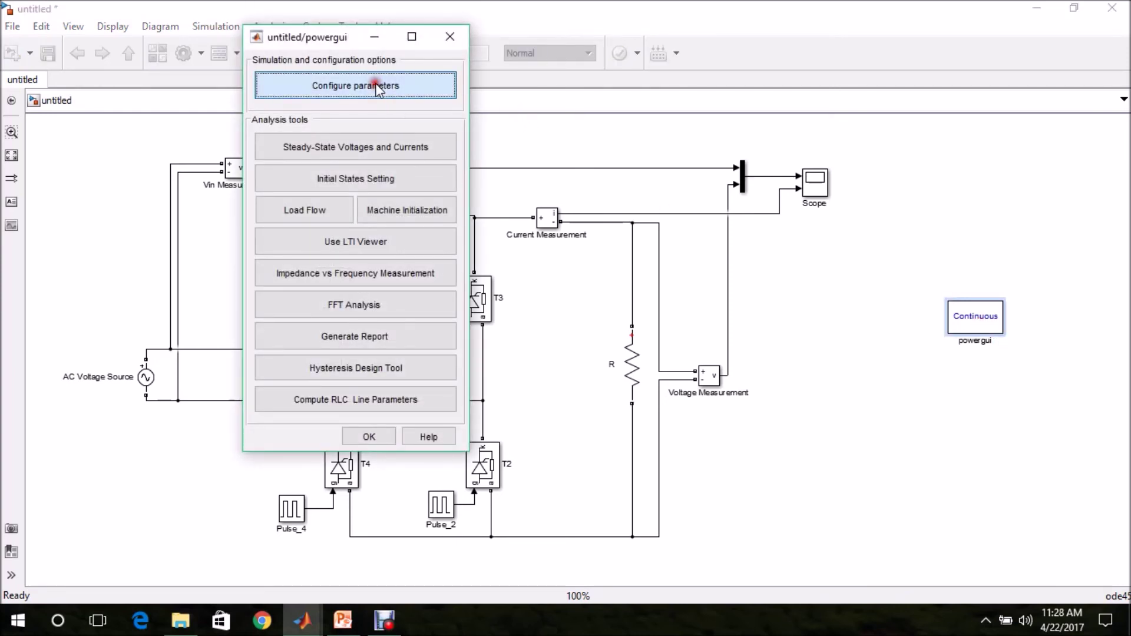
pyautogui.click(598, 253)
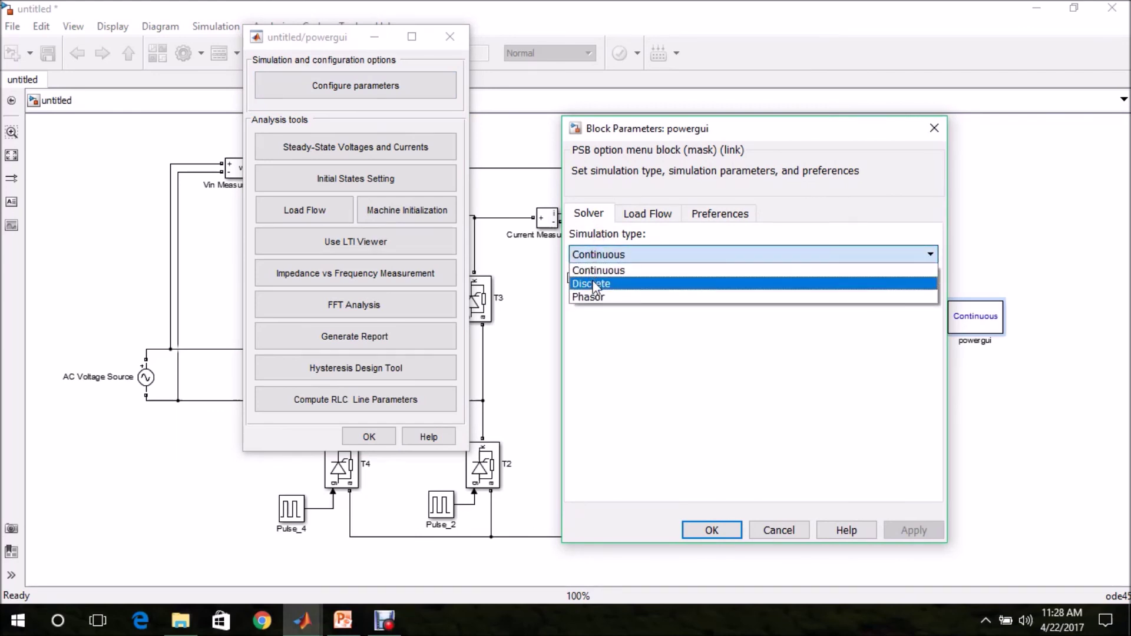
pyautogui.click(592, 284)
pyautogui.click(573, 346)
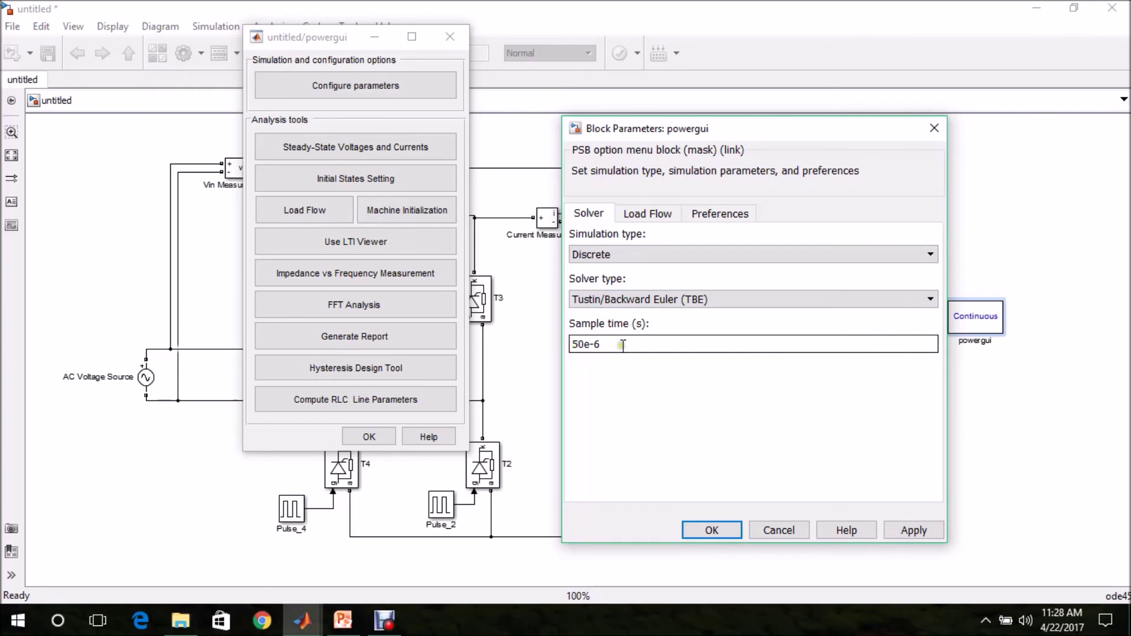
pyautogui.click(701, 530)
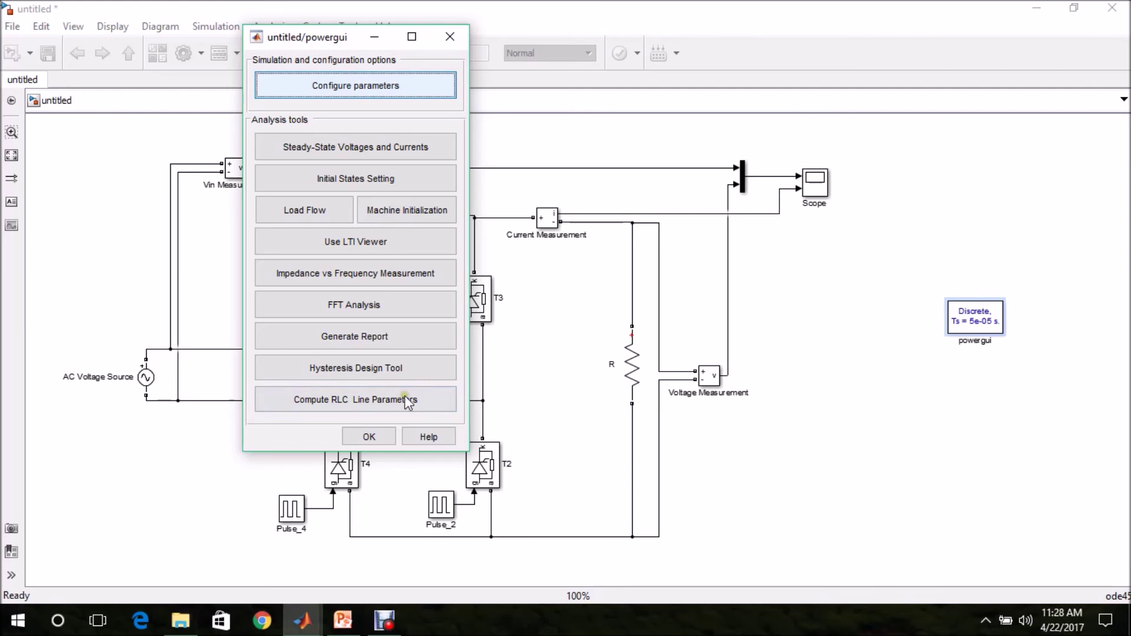
pyautogui.click(370, 437)
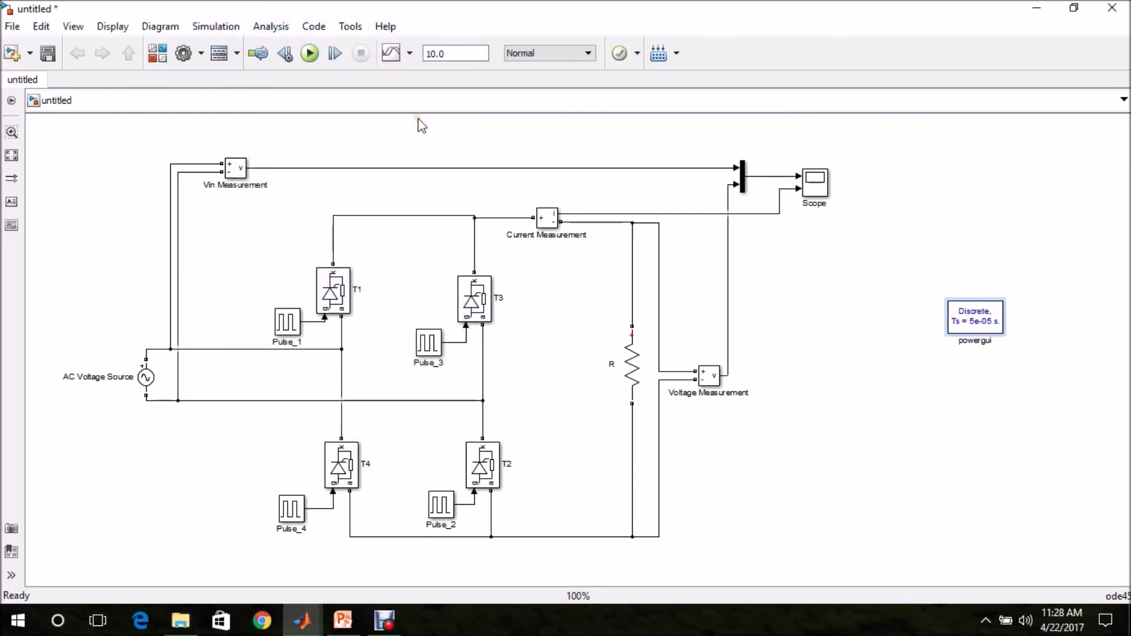
# Step: Set the simulation stop time to 1 and run the simulation
pyautogui.click(452, 53)
pyautogui.doubleClick(452, 53)
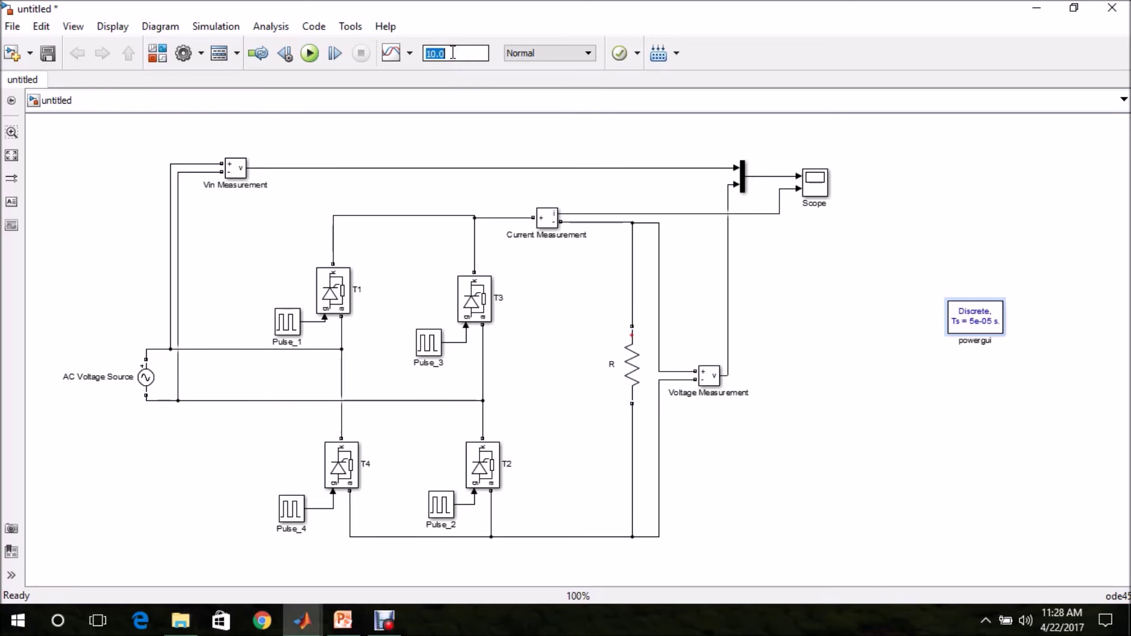
pyautogui.write('1')
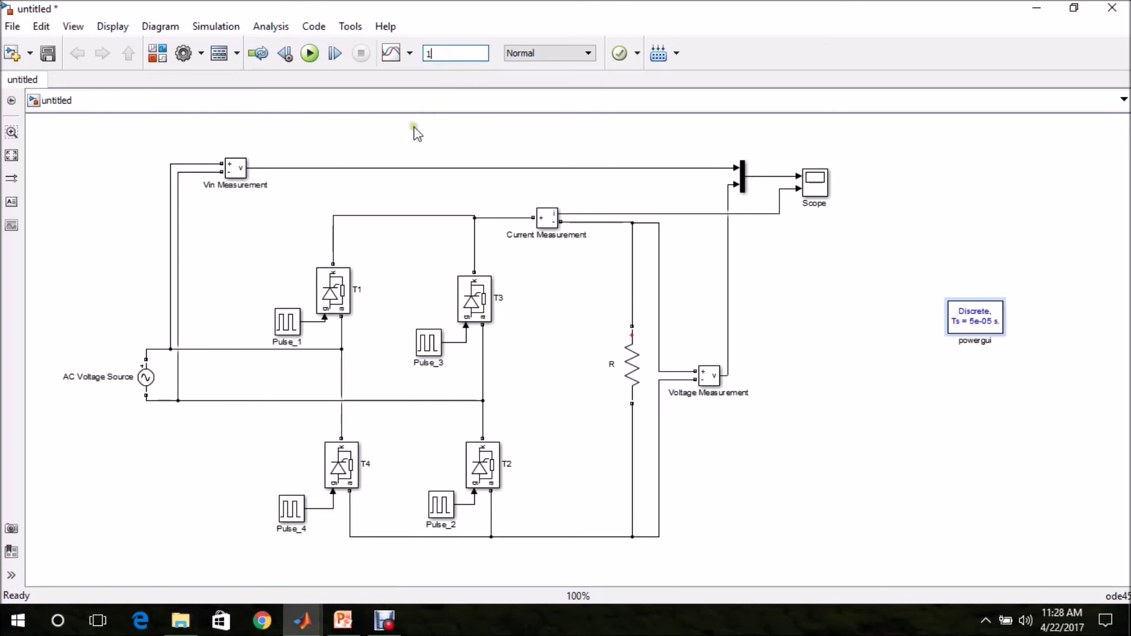
pyautogui.click(405, 140)
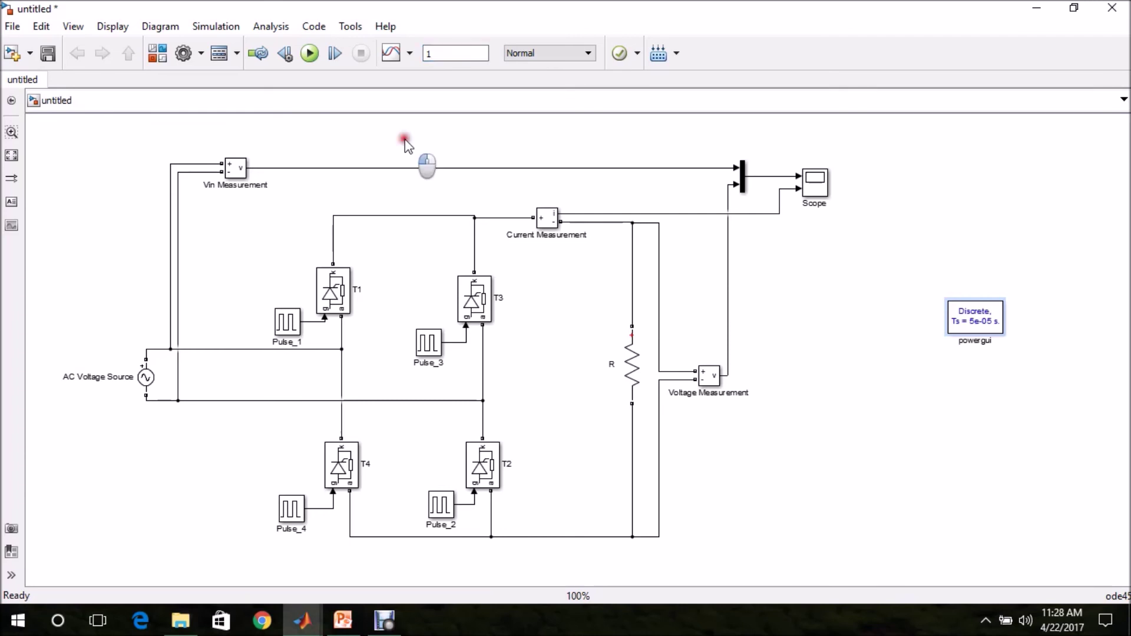
pyautogui.click(313, 62)
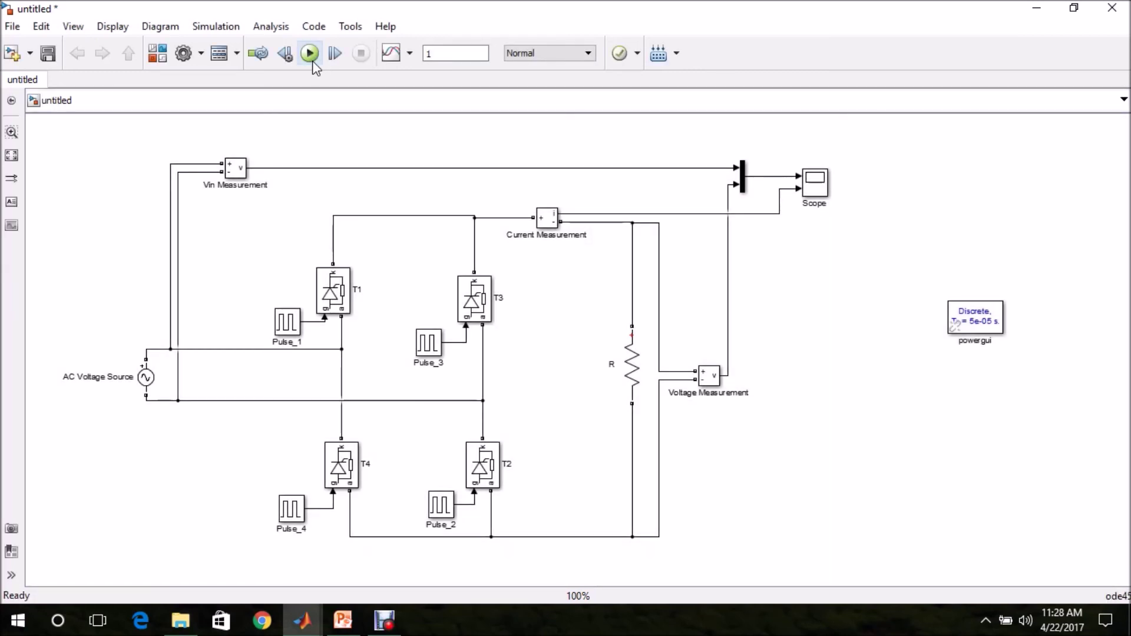
# Step: Open the Scope's waveforms, autoscale the plots and enlarge the window to full screen
pyautogui.click(812, 190)
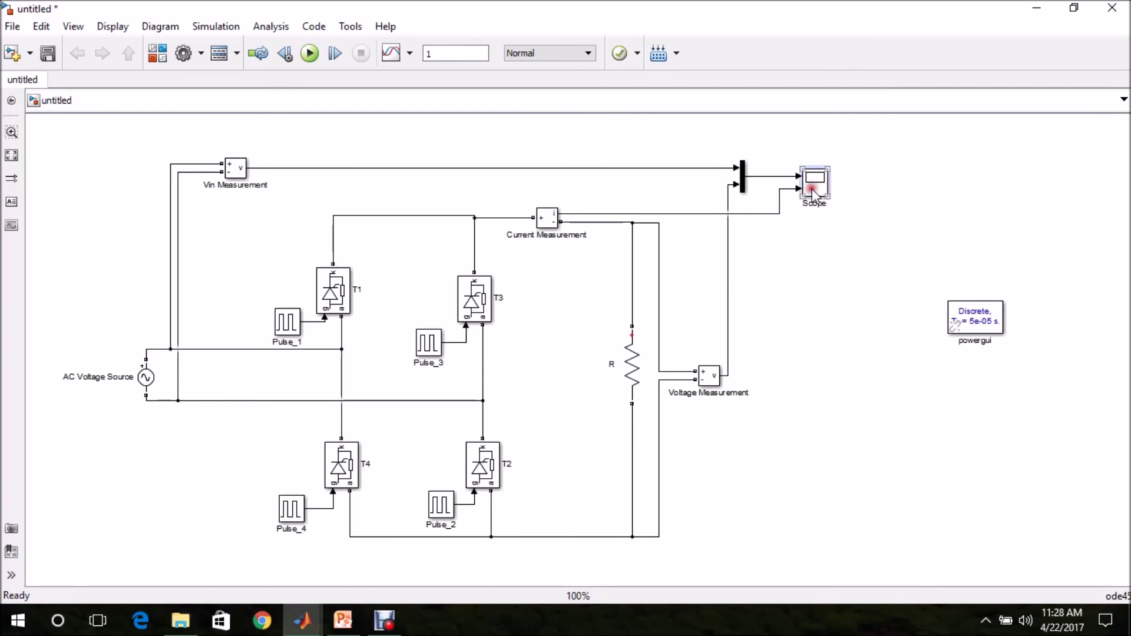
pyautogui.doubleClick(811, 190)
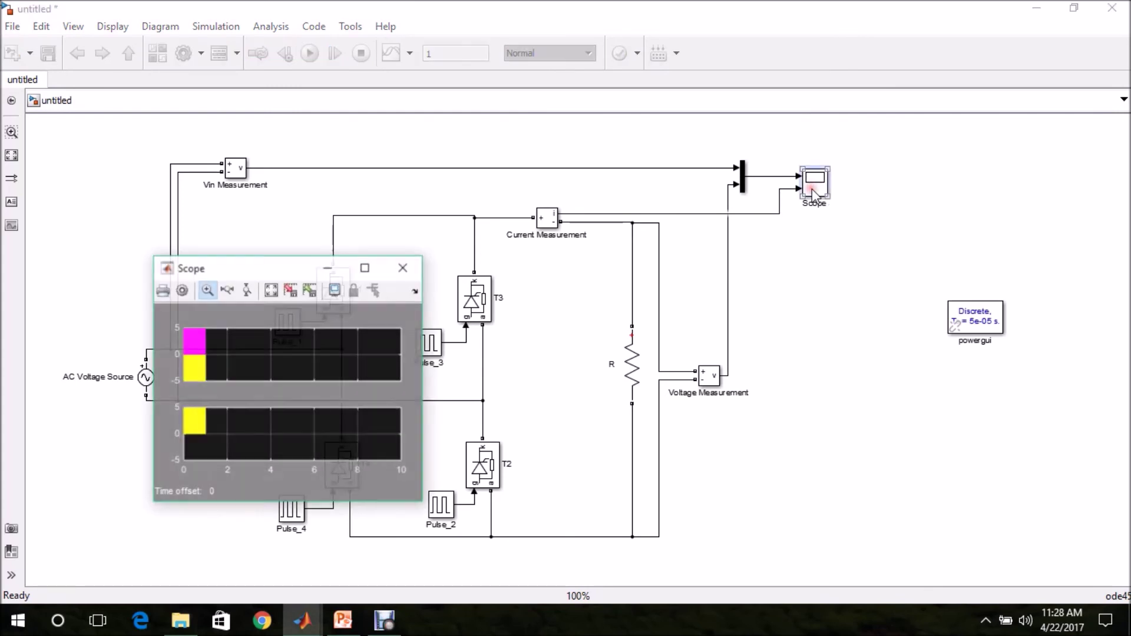
pyautogui.click(262, 295)
pyautogui.click(365, 268)
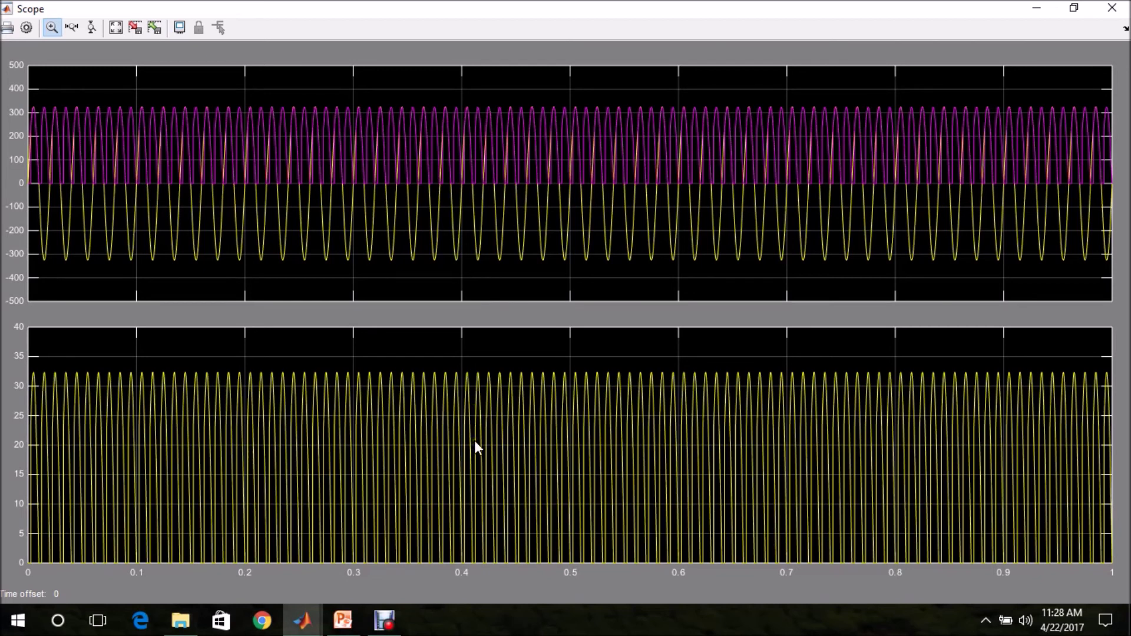
# Step: Replace the title of the Scope's upper axes with "Voltage"
pyautogui.rightClick(533, 177)
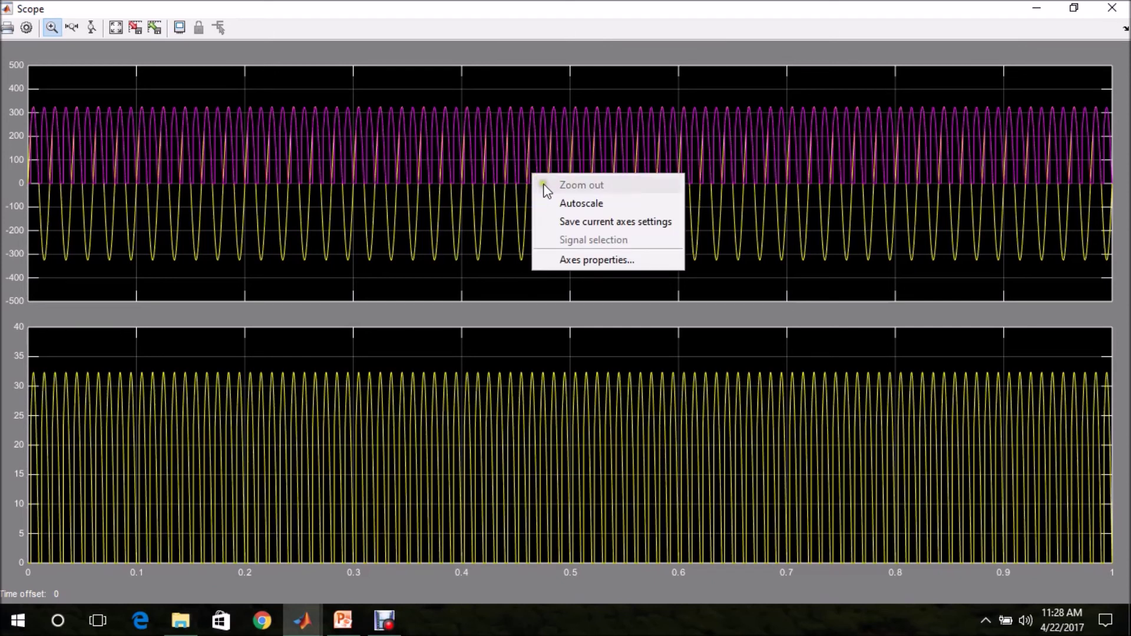
pyautogui.click(566, 262)
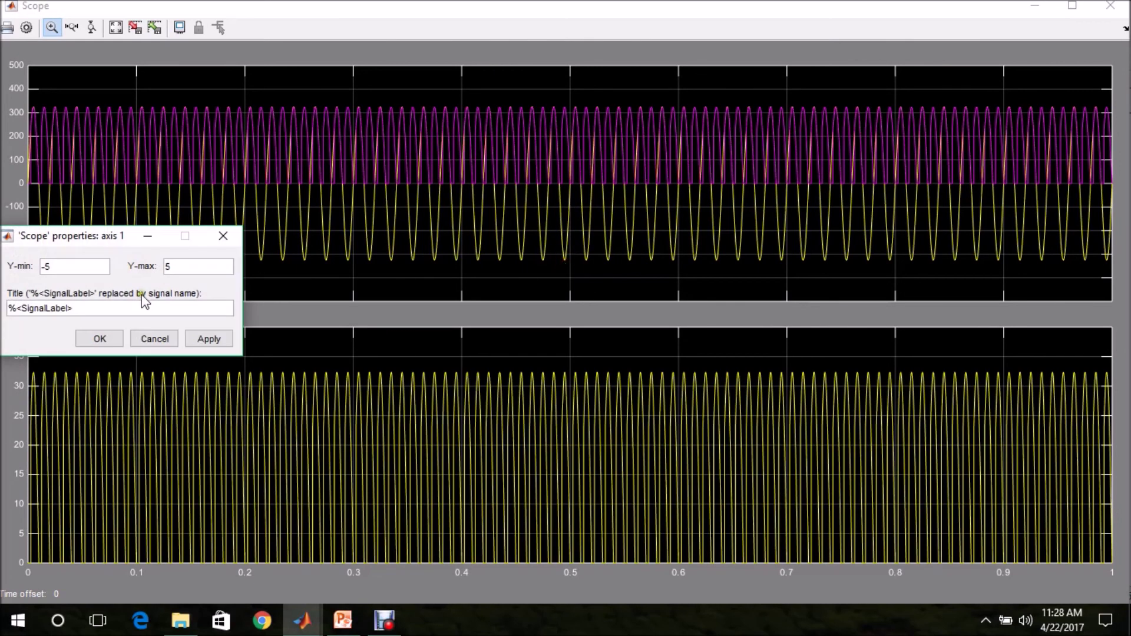
pyautogui.click(81, 307)
pyautogui.press('BackSpace')
pyautogui.press('BackSpace')
pyautogui.press('BackSpace')
pyautogui.press('BackSpace')
pyautogui.press('BackSpace')
pyautogui.press('BackSpace')
pyautogui.press('BackSpace')
pyautogui.press('BackSpace')
pyautogui.press('BackSpace')
pyautogui.press('BackSpace')
pyautogui.press('BackSpace')
pyautogui.press('BackSpace')
pyautogui.press('BackSpace')
pyautogui.press('BackSpace')
pyautogui.write('Voltage')
pyautogui.click(108, 338)
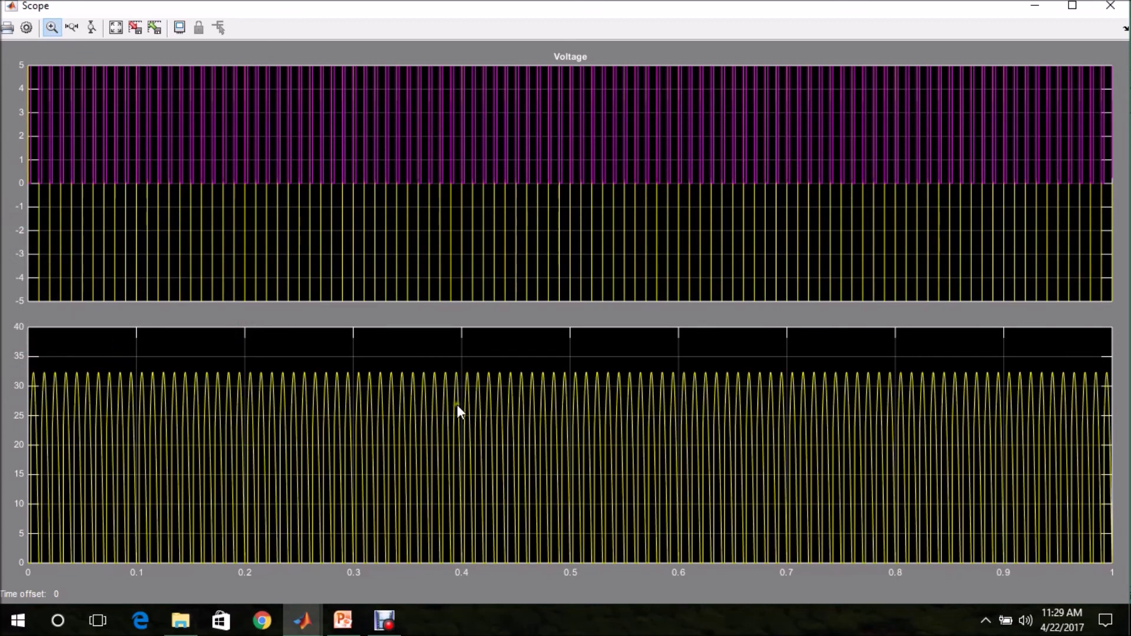
# Step: Replace the title of the Scope's lower axes with "Load Current"
pyautogui.rightClick(547, 394)
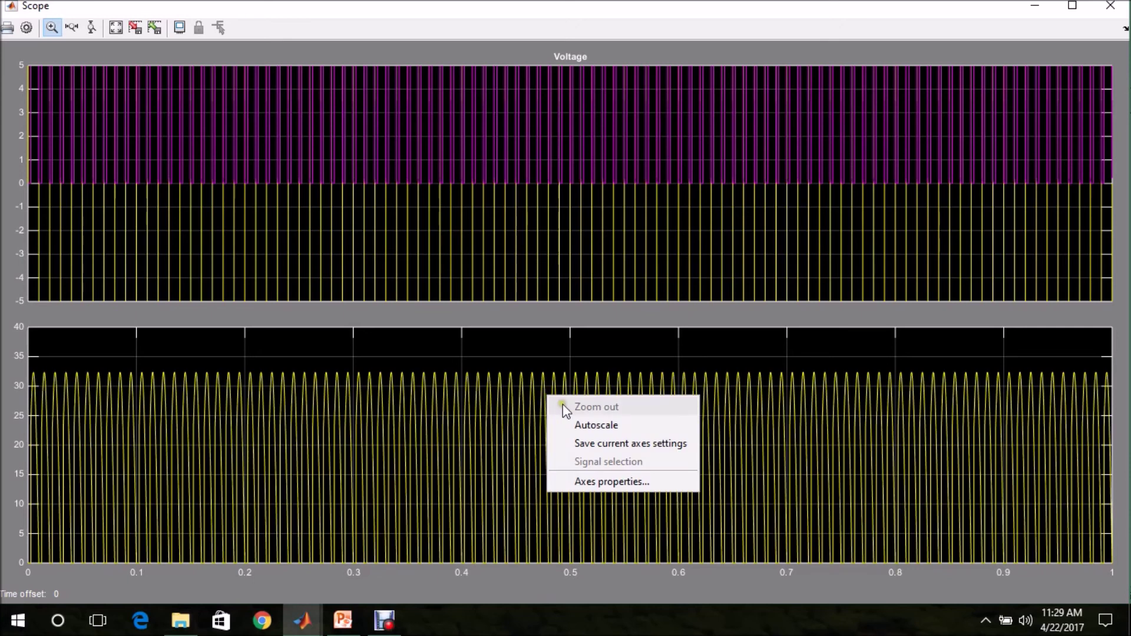
pyautogui.click(585, 482)
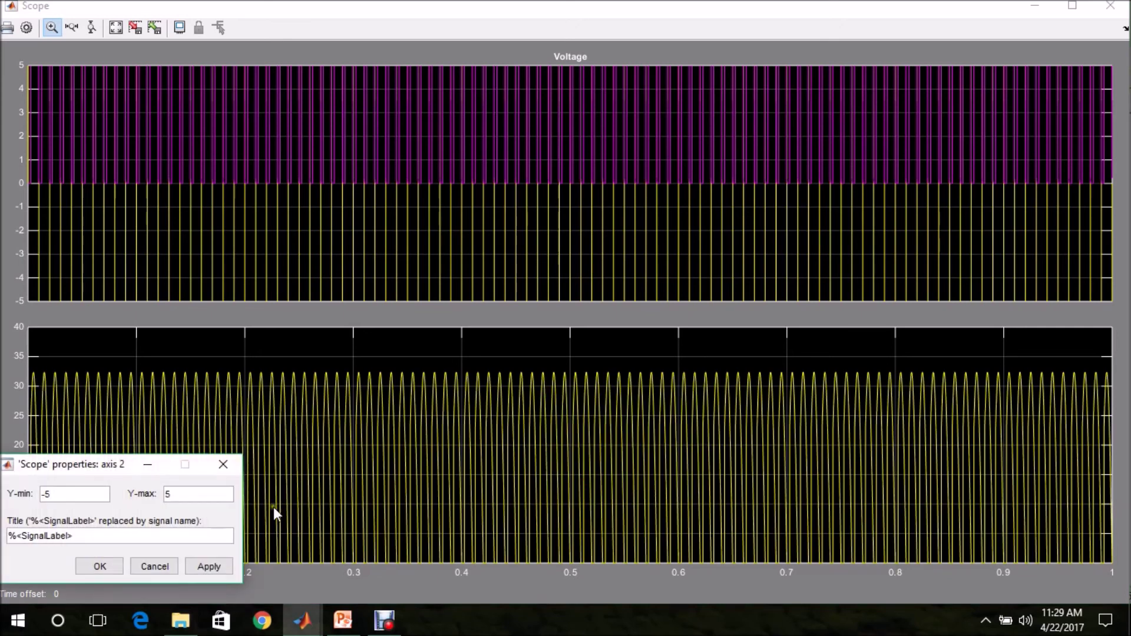
pyautogui.click(92, 536)
pyautogui.press('BackSpace')
pyautogui.press('BackSpace')
pyautogui.press('BackSpace')
pyautogui.press('BackSpace')
pyautogui.press('BackSpace')
pyautogui.press('BackSpace')
pyautogui.press('BackSpace')
pyautogui.press('BackSpace')
pyautogui.press('BackSpace')
pyautogui.press('BackSpace')
pyautogui.press('BackSpace')
pyautogui.press('BackSpace')
pyautogui.press('BackSpace')
pyautogui.press('BackSpace')
pyautogui.write('Load Current')
pyautogui.click(96, 566)
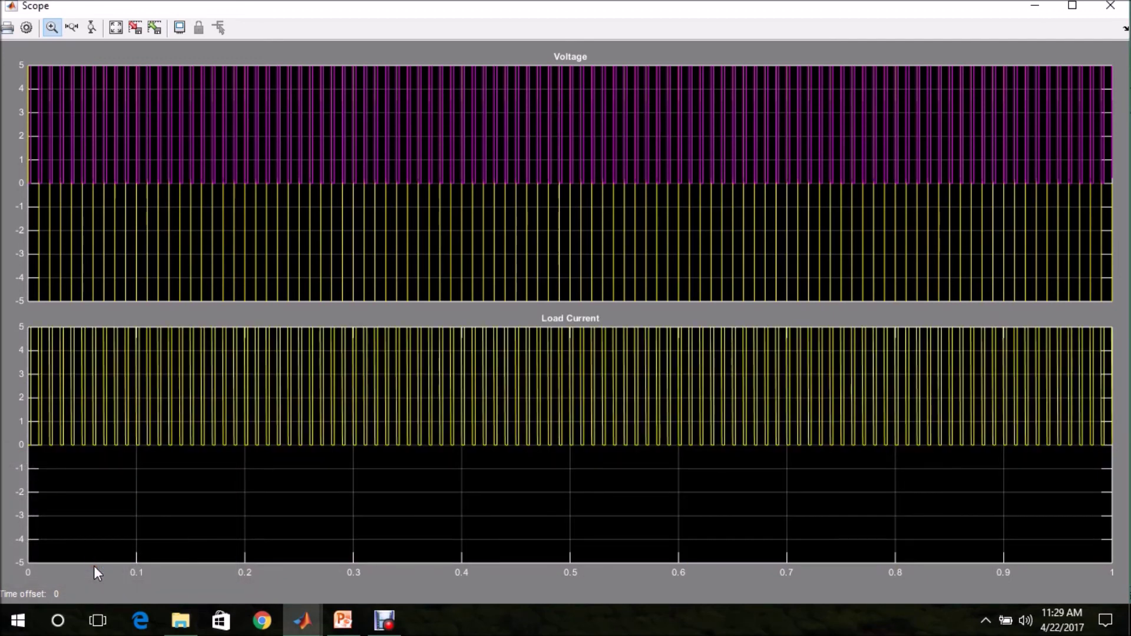
# Step: Autoscale both Scope plots and zoom the time axis in to about the first 0.07 s
pyautogui.click(118, 30)
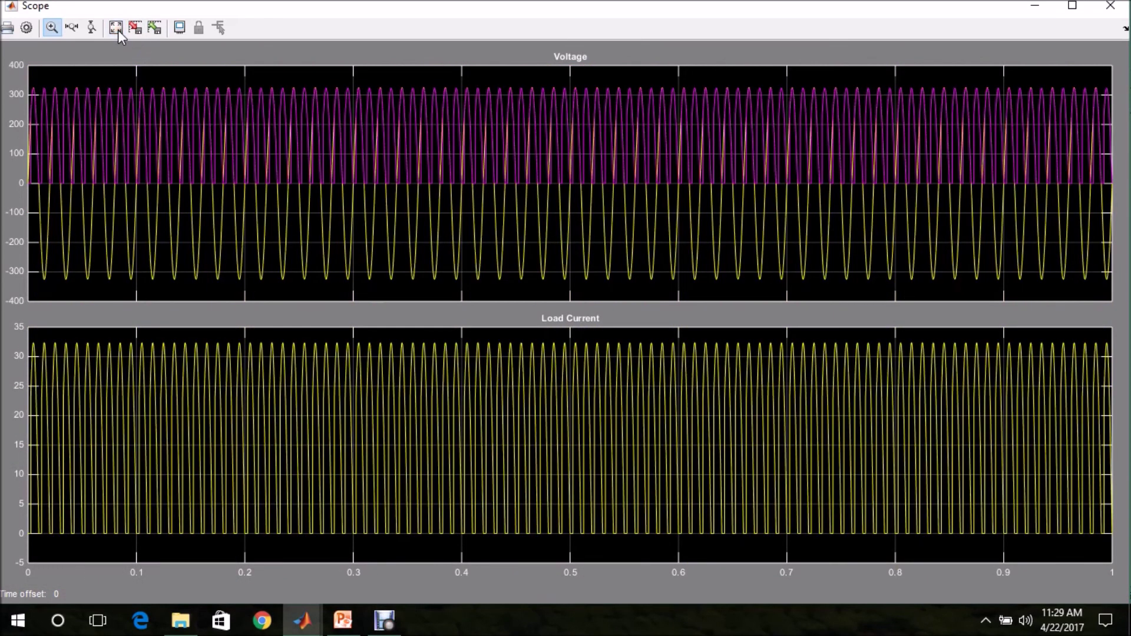
pyautogui.click(72, 28)
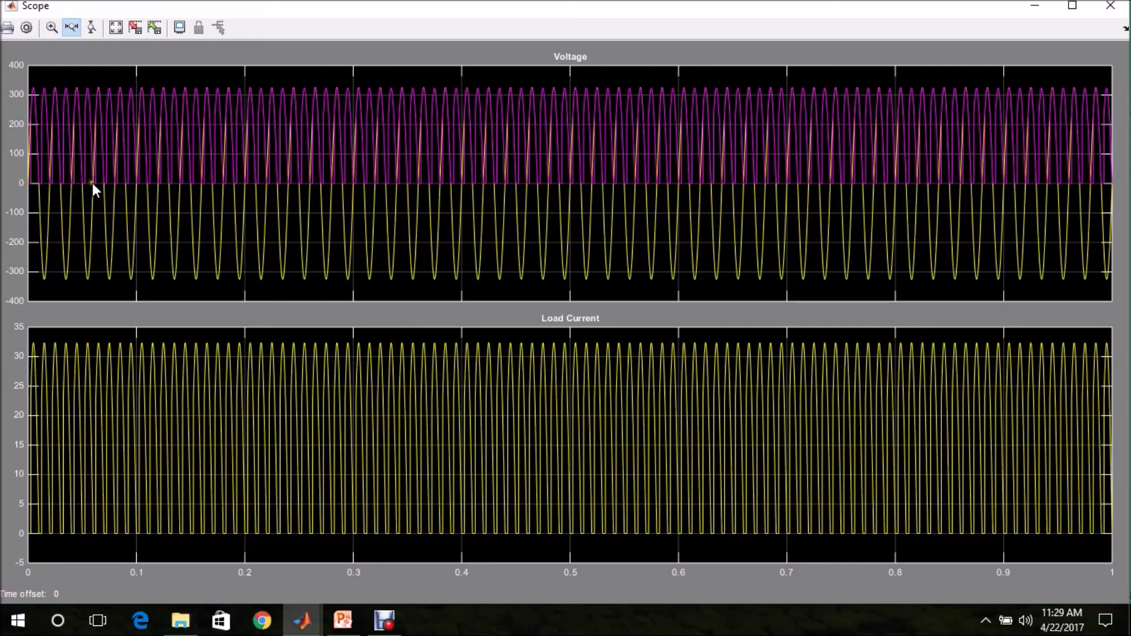
pyautogui.moveTo(103, 182); pyautogui.dragTo(20, 178)
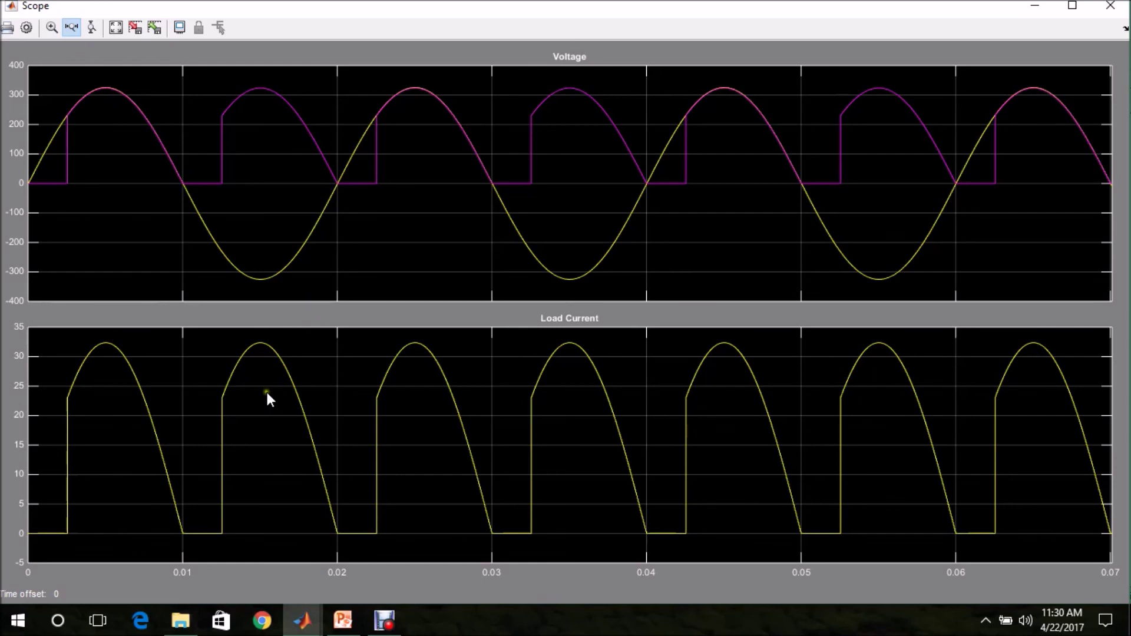
# Step: Close the Scope window, switch to the PowerPoint presentation and go to its closing "Thank You" slide
pyautogui.click(1107, 7)
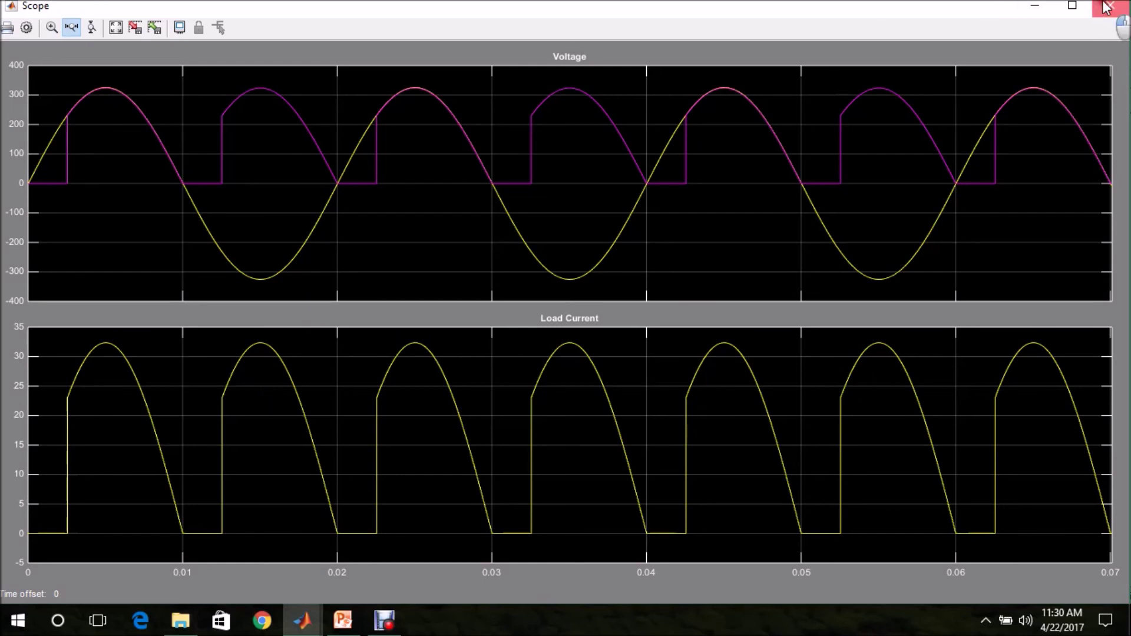
pyautogui.click(343, 622)
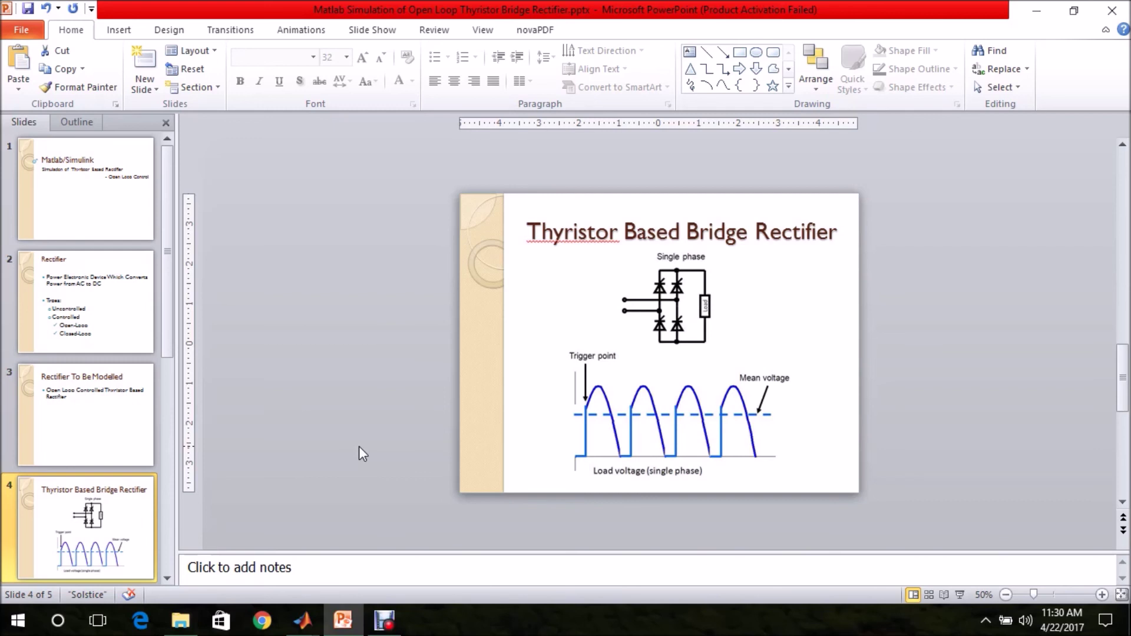
pyautogui.scroll(-1, 362, 454)
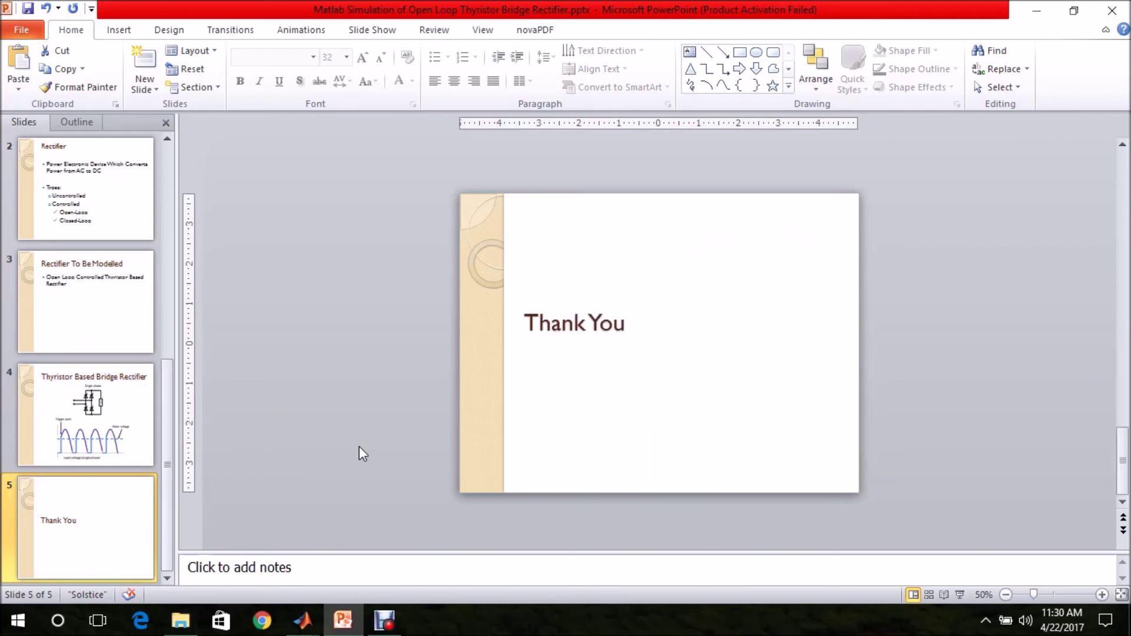